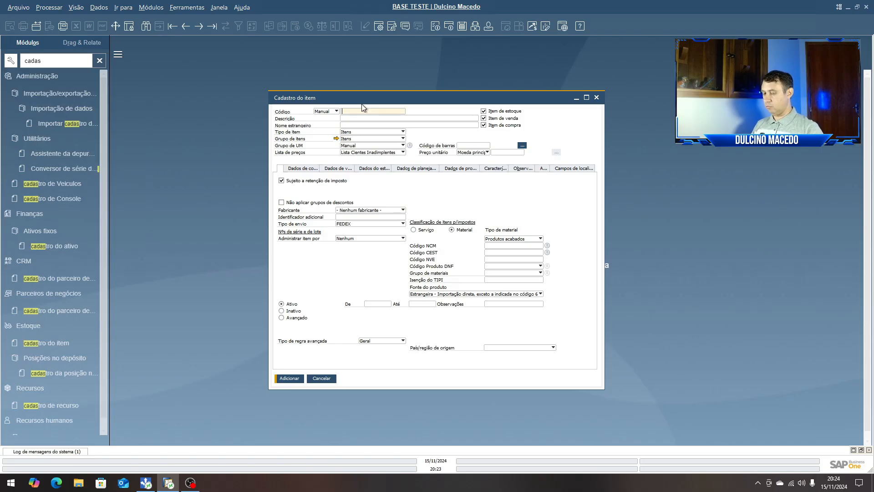
- Give the new item the manual code IT00001 and the description "Item Planejado"
click(336, 112)
click(324, 125)
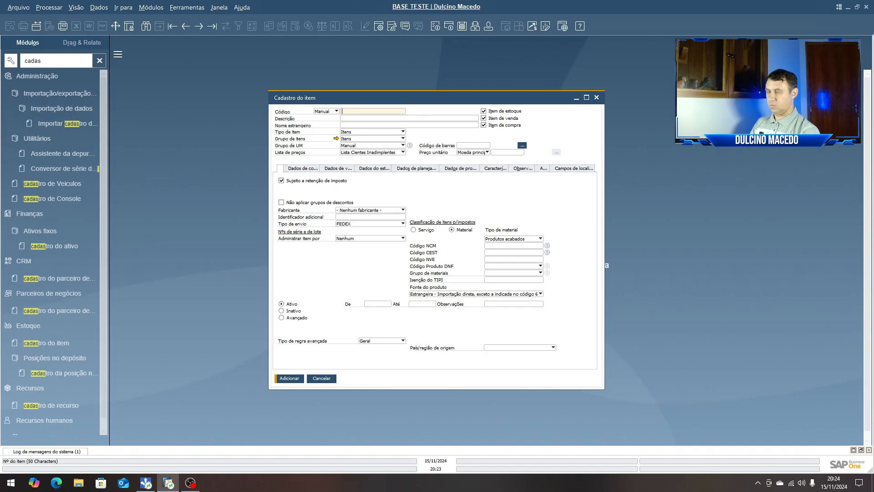
text(IT00001)
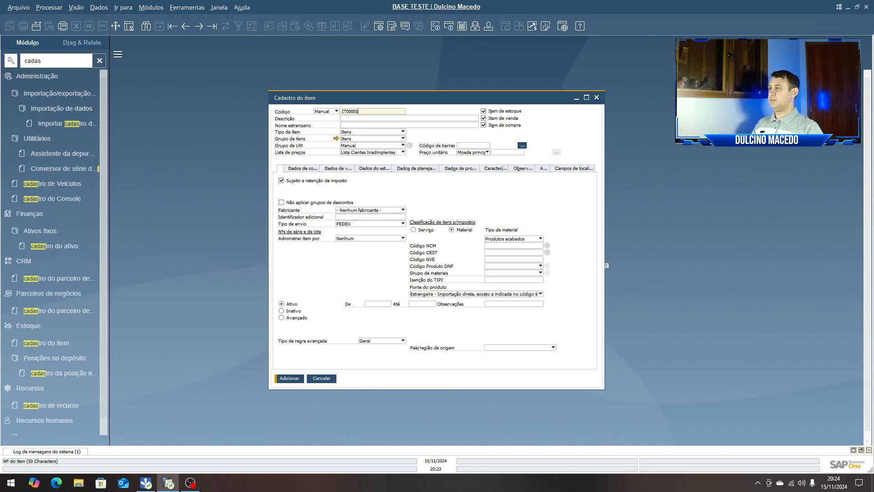
key(Tab)
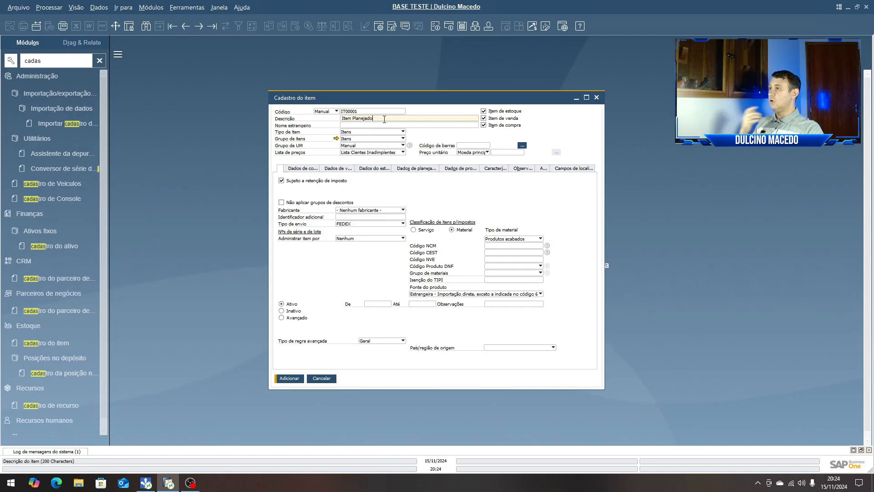
- Copy the item's description into its foreign name (Nome estrangeiro)
click(286, 119)
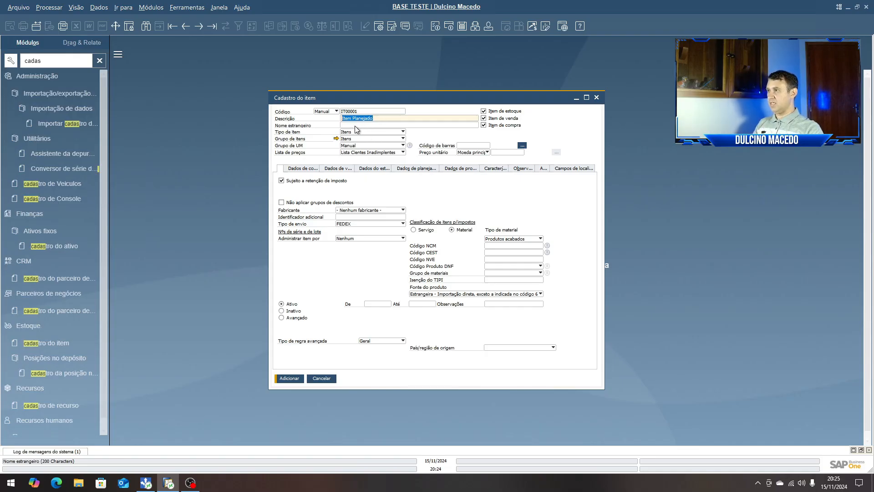
key(ctrl+c)
click(356, 126)
key(ctrl+v)
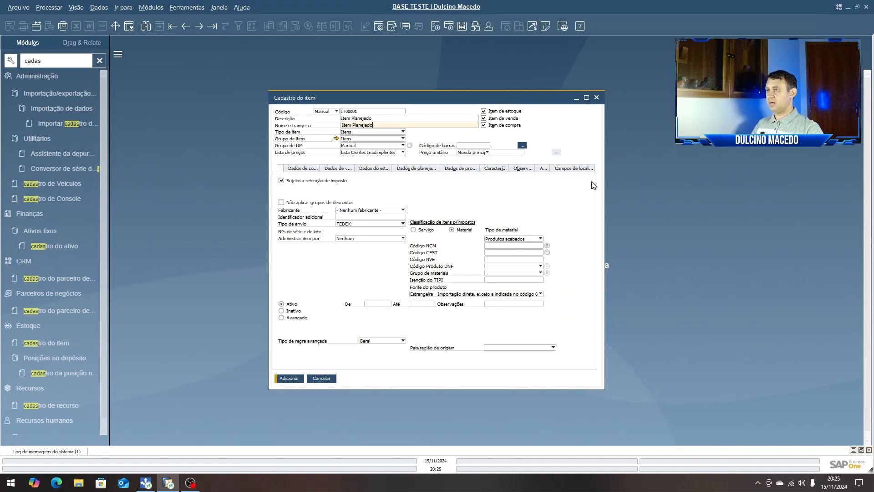
- Enlarge the item master form and set the item's planning method to MRP in its planning data
drag(601, 387, 701, 405)
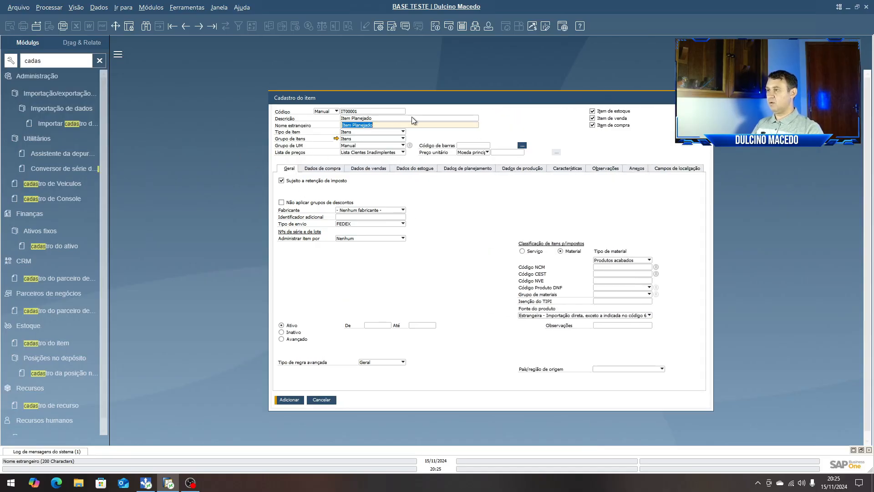
click(464, 170)
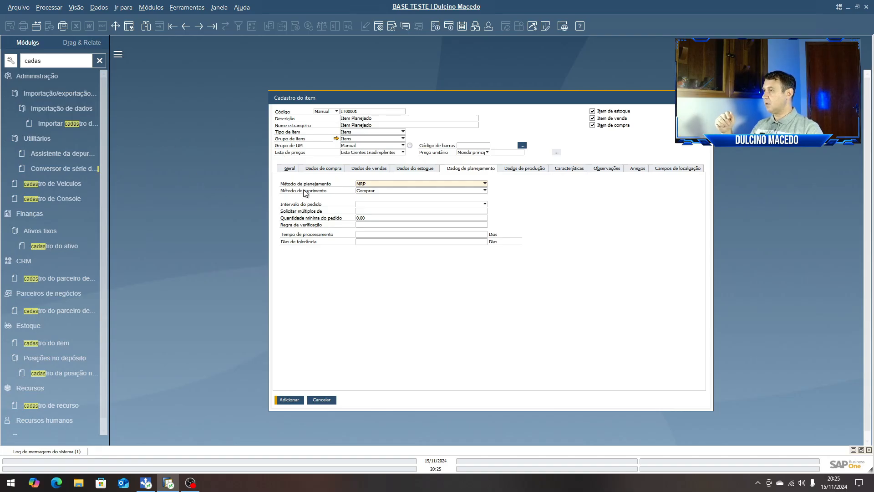
click(377, 184)
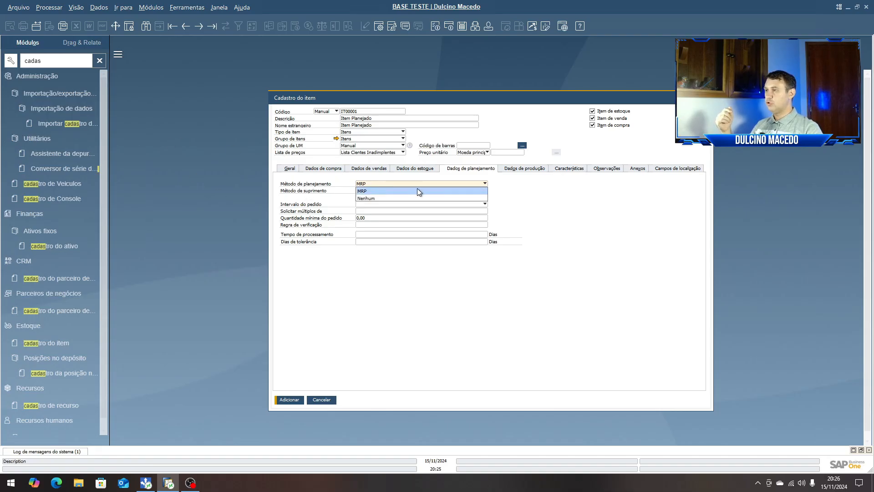
click(370, 198)
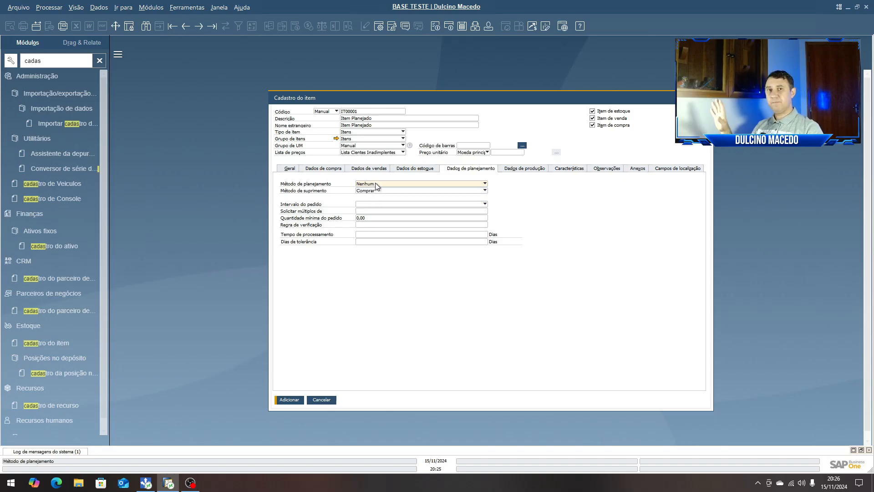
click(375, 184)
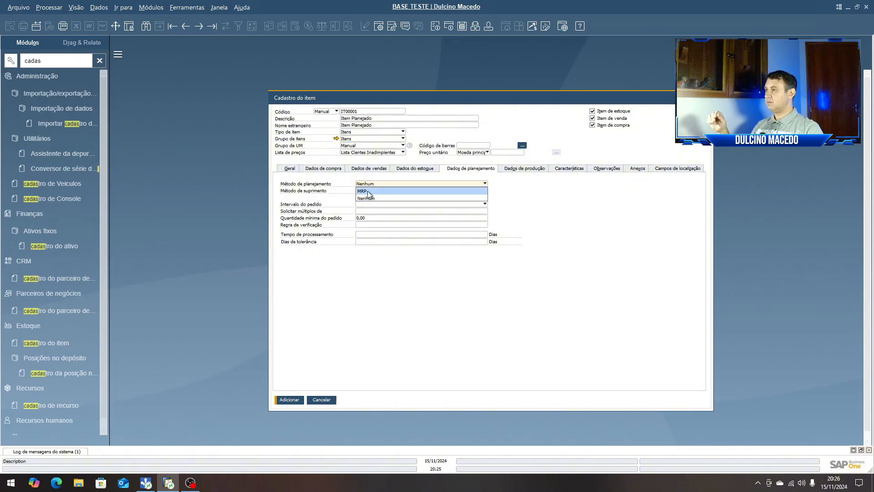
click(367, 191)
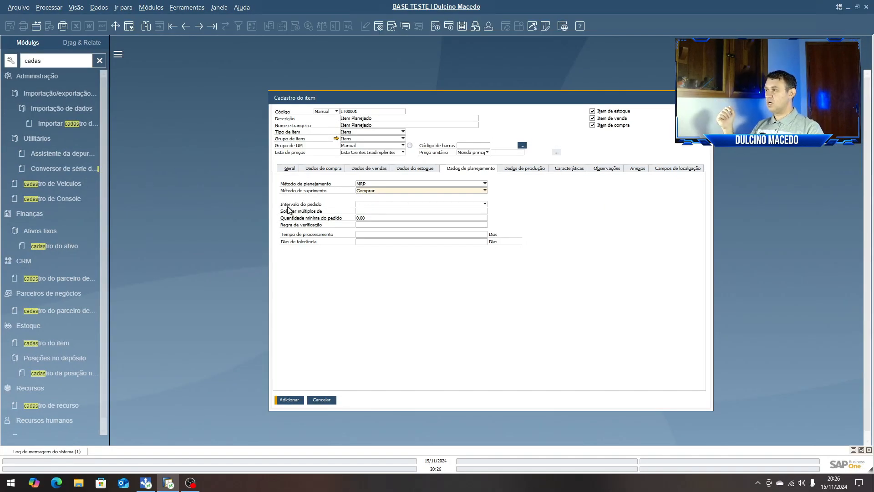
- Examine the weekday options for weekly recurrence in a new order interval definition, and cancel the definition
click(484, 204)
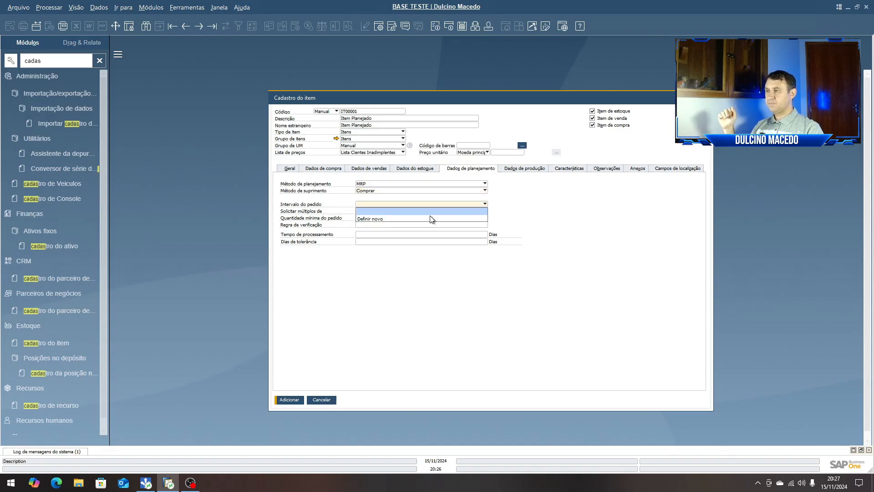
click(387, 220)
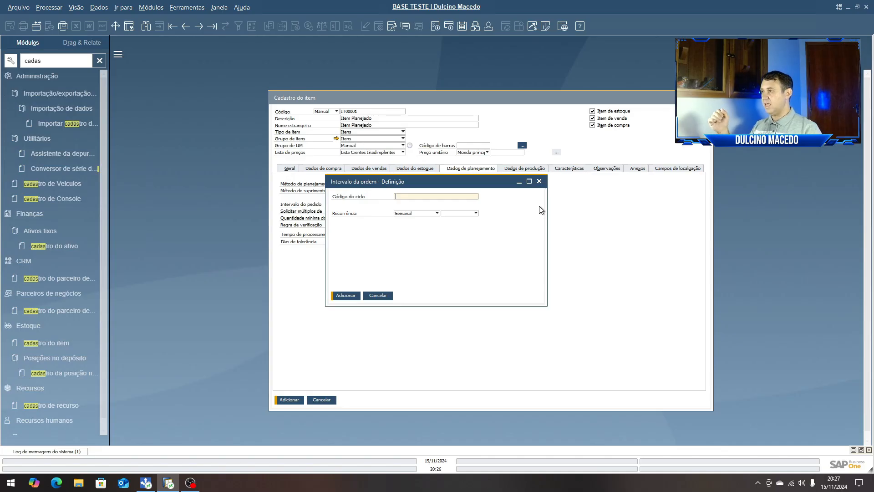
click(473, 214)
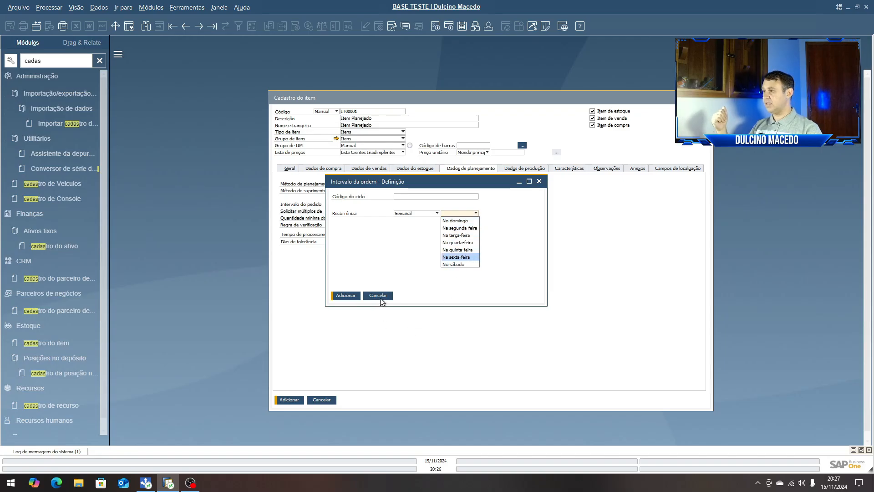
click(367, 274)
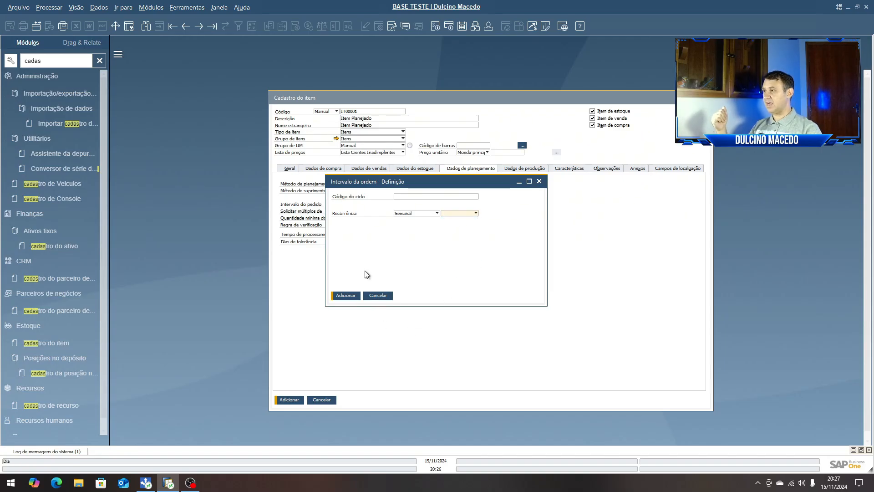
click(377, 297)
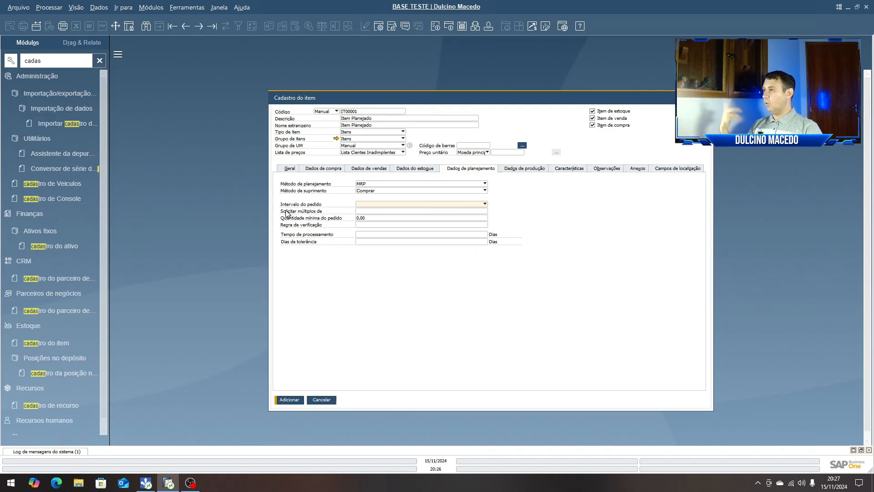
- Set the item's order multiple to 12 and its minimum order quantity to 120
click(455, 213)
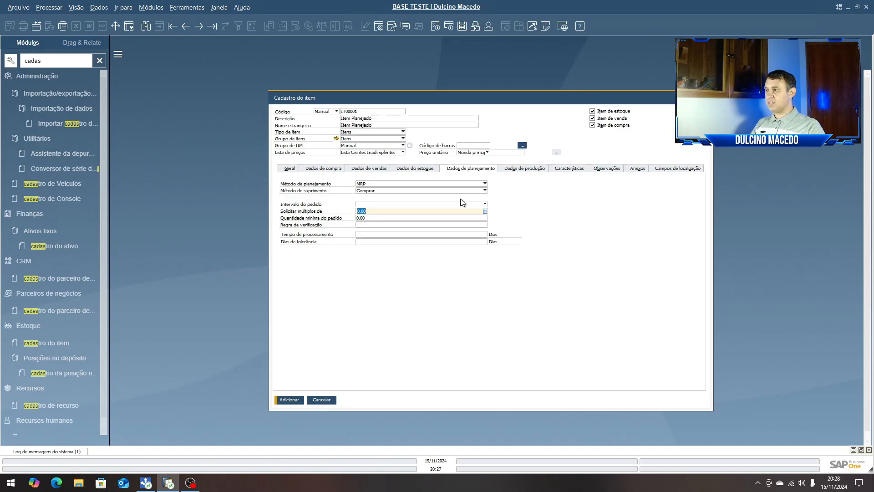
text(12)
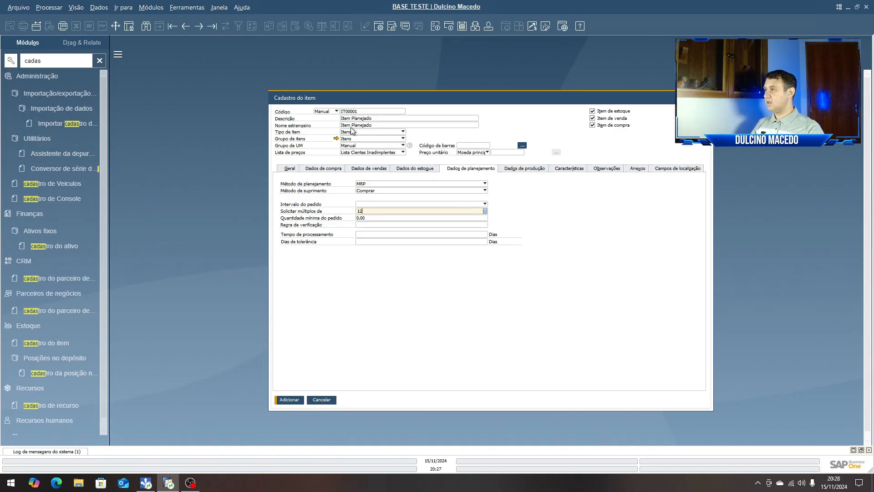
click(381, 217)
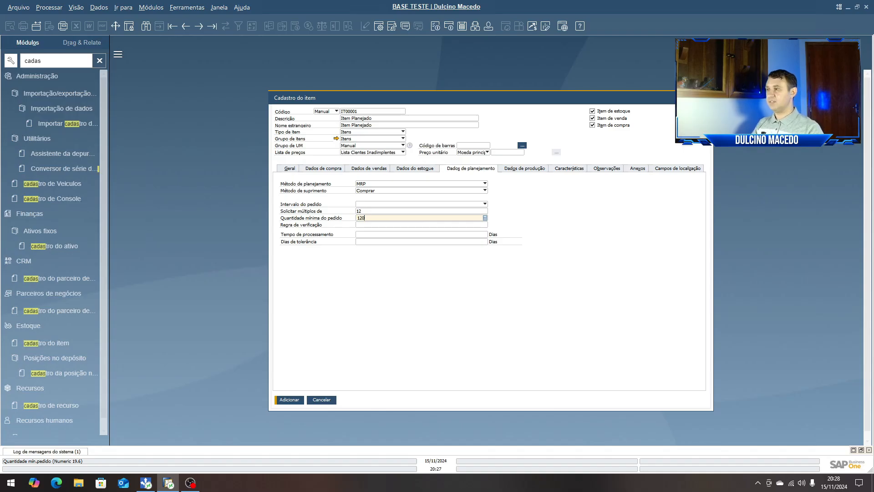
- Set both the order multiple and the minimum order quantity of the item to 1
click(377, 210)
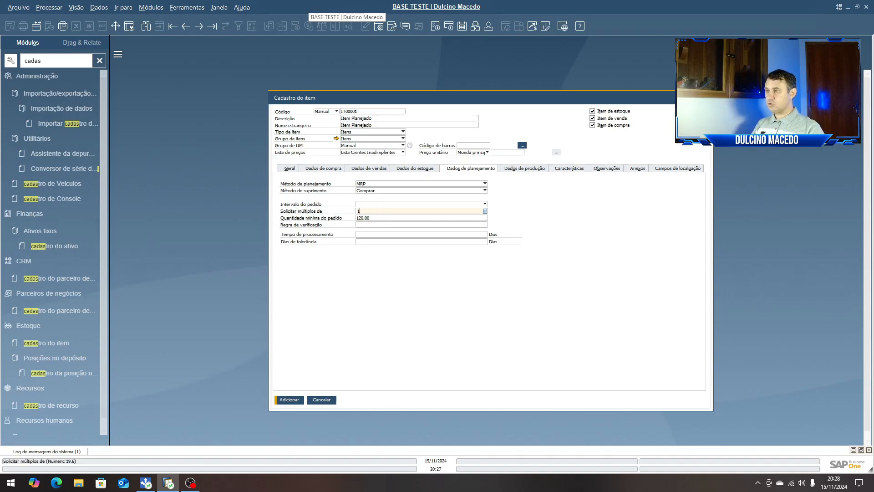
text(1)
click(369, 217)
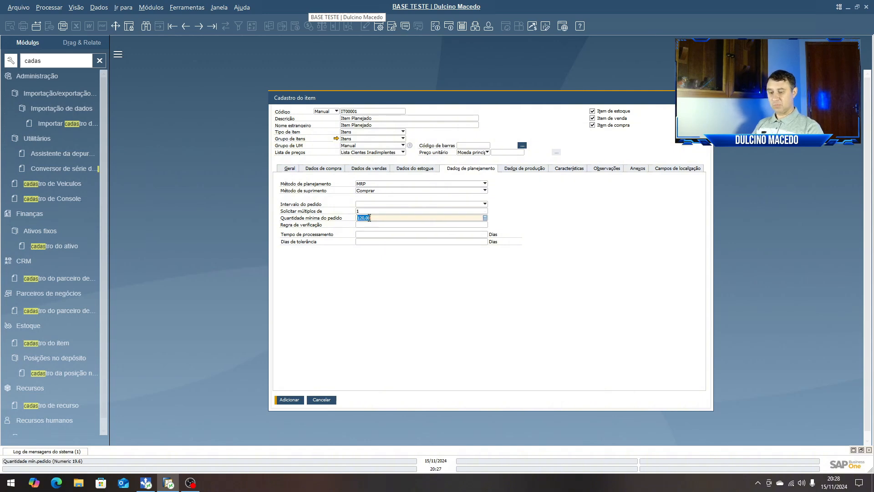
text(1)
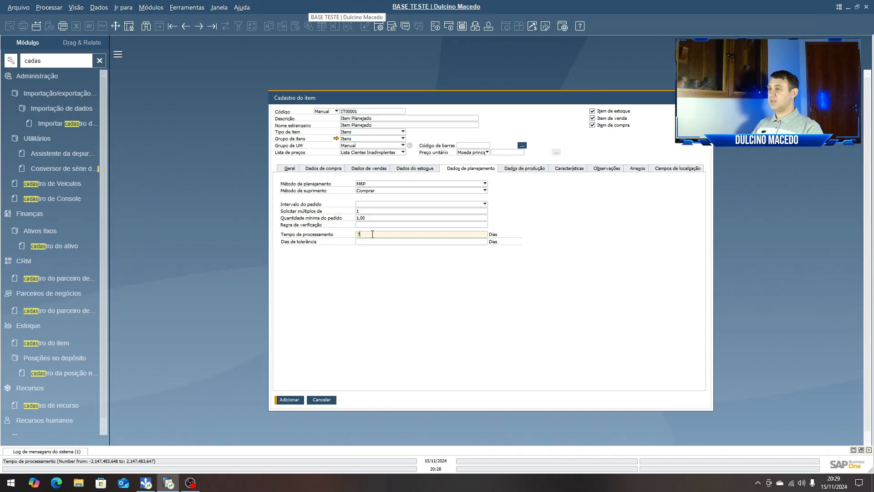
- Clear the item's processing time, leave the tolerance days empty, and add the item
drag(373, 234, 319, 230)
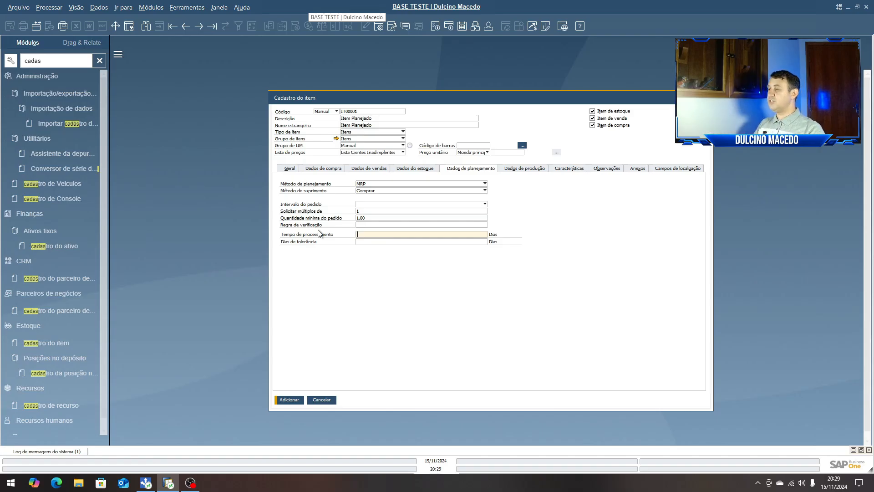
click(400, 242)
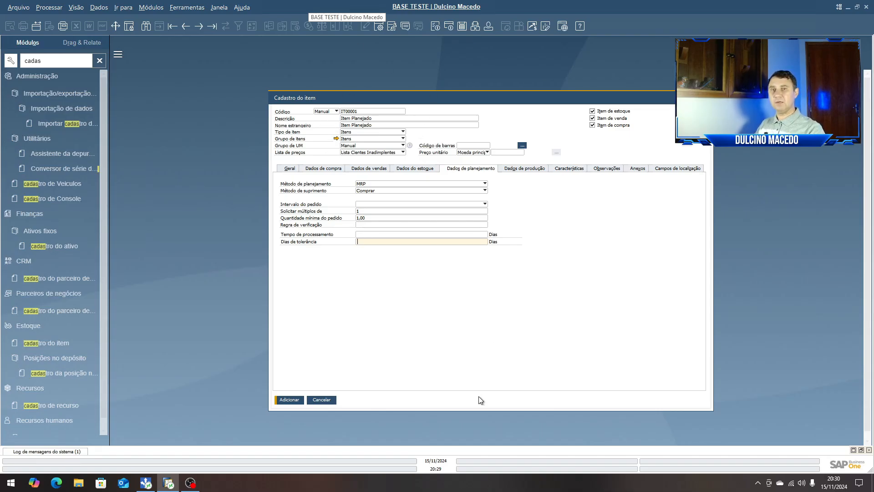
click(292, 400)
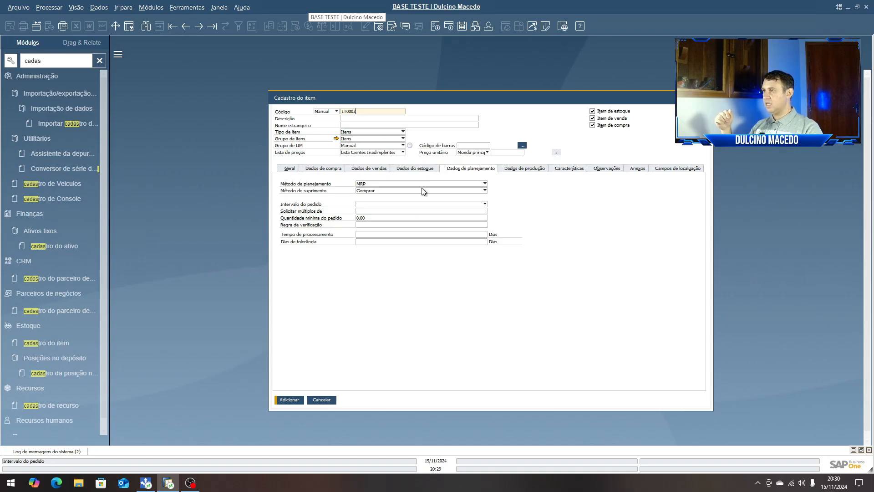
- Set the minimum stock of item IT0002 to 10 in warehouse 01 (Depósito geral) and add the item
click(414, 170)
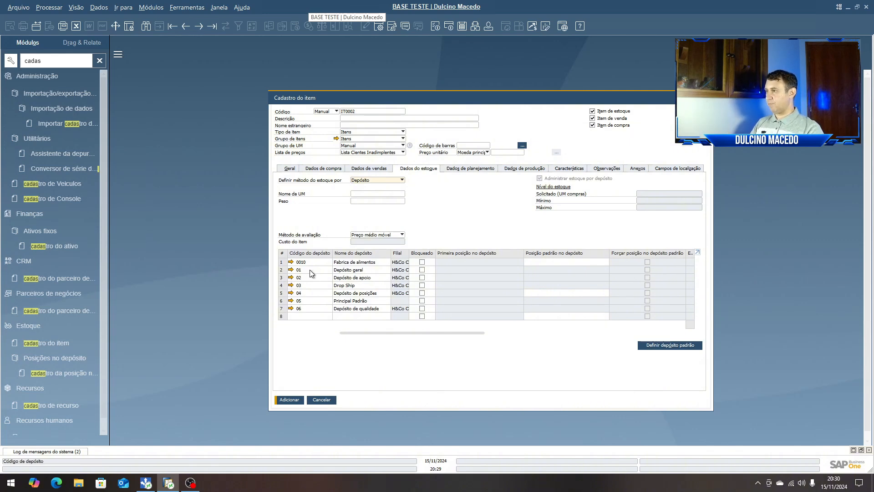
click(282, 270)
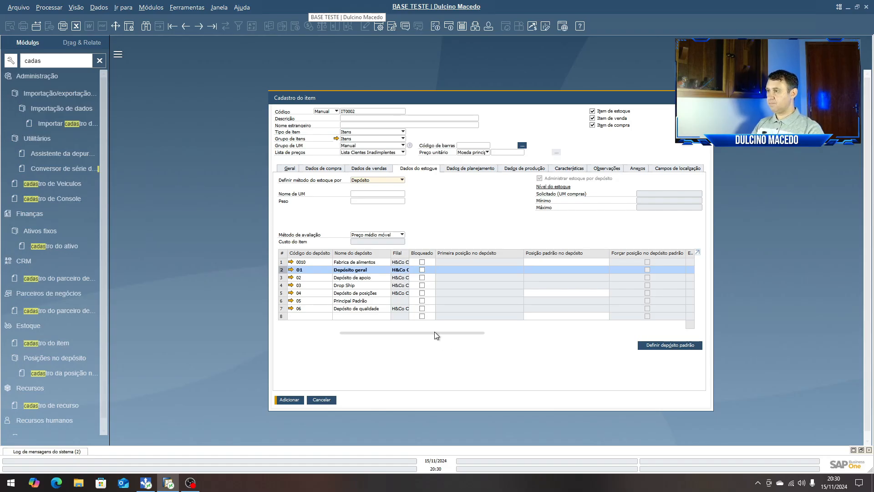
drag(434, 332, 577, 335)
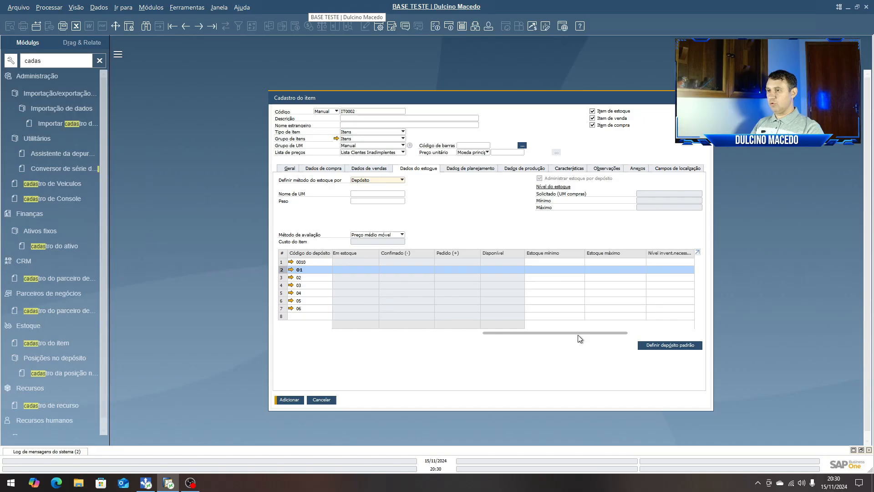
click(535, 270)
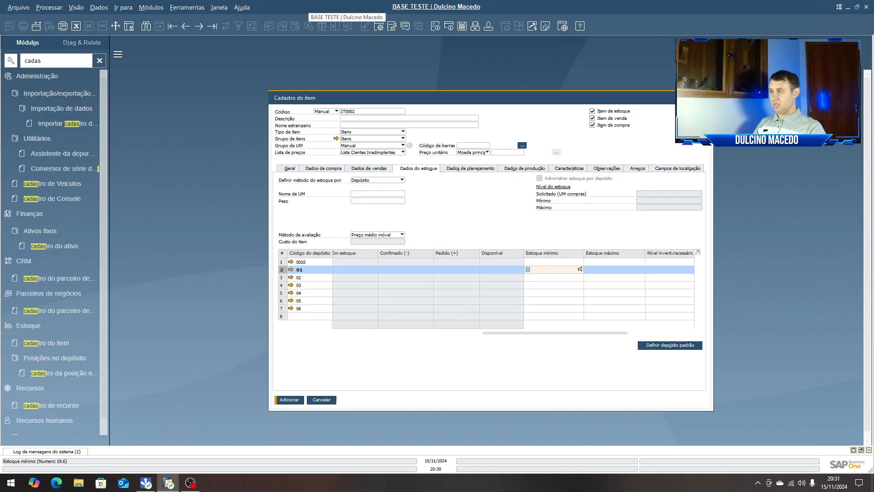
key(Tab)
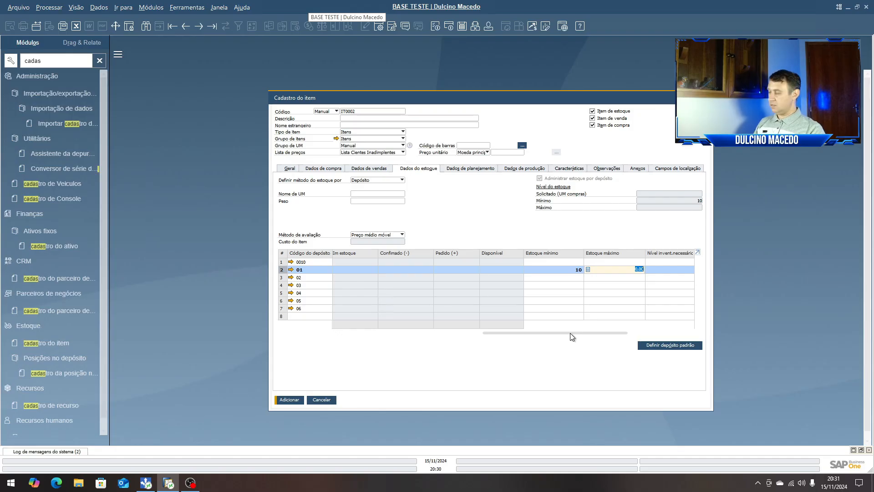
click(289, 400)
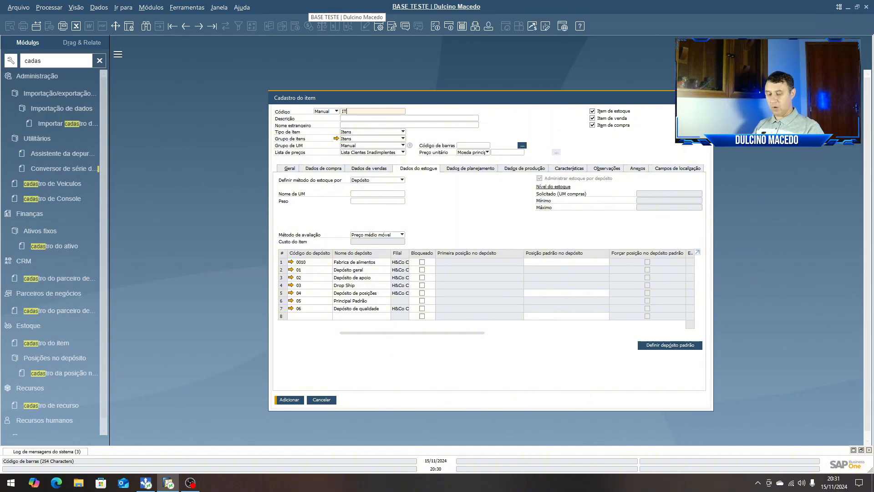
- Add a third item with the code IT0003 and the description "Item de Pedido"
key(Tab)
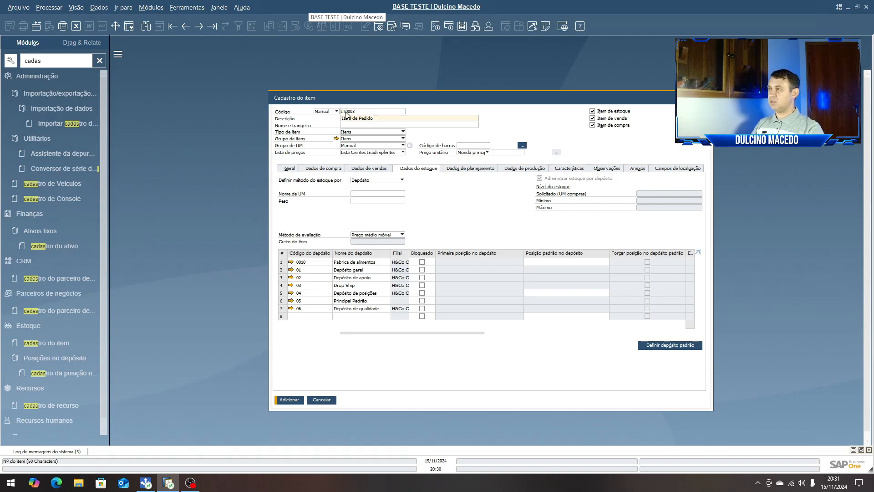
click(295, 400)
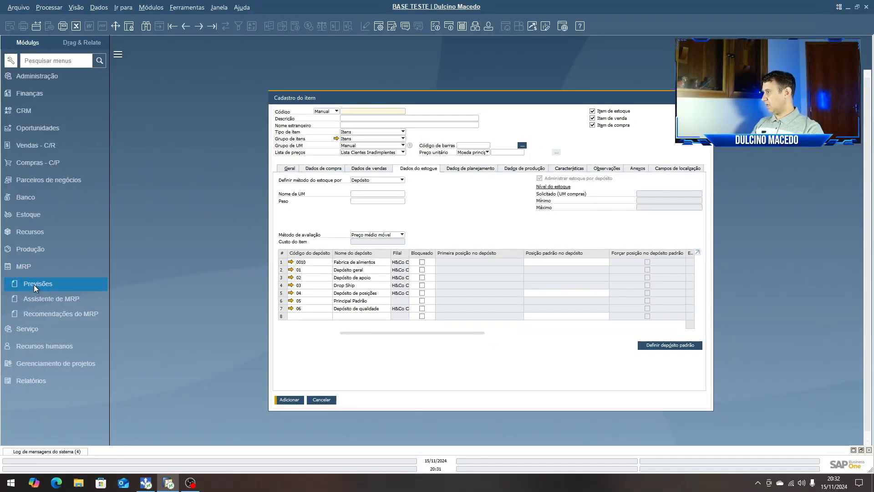
- Start a new MRP forecast with "Previsao IT0001" as both its code and its name
click(33, 285)
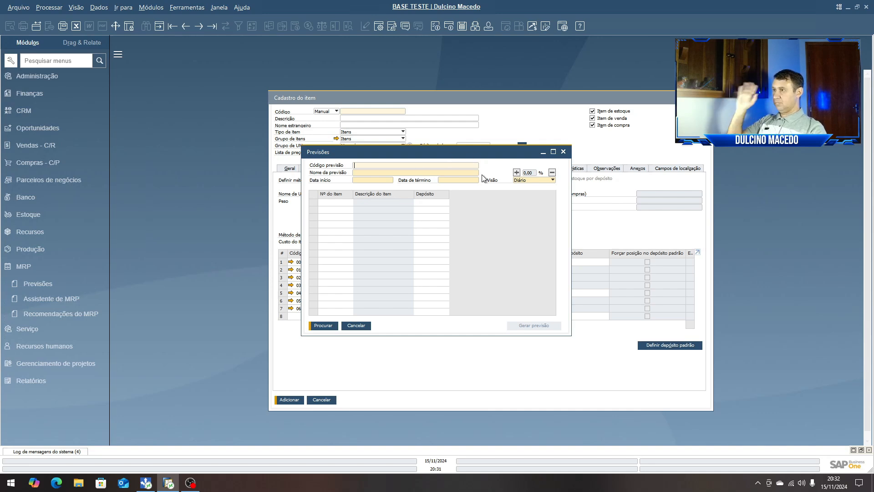
click(158, 28)
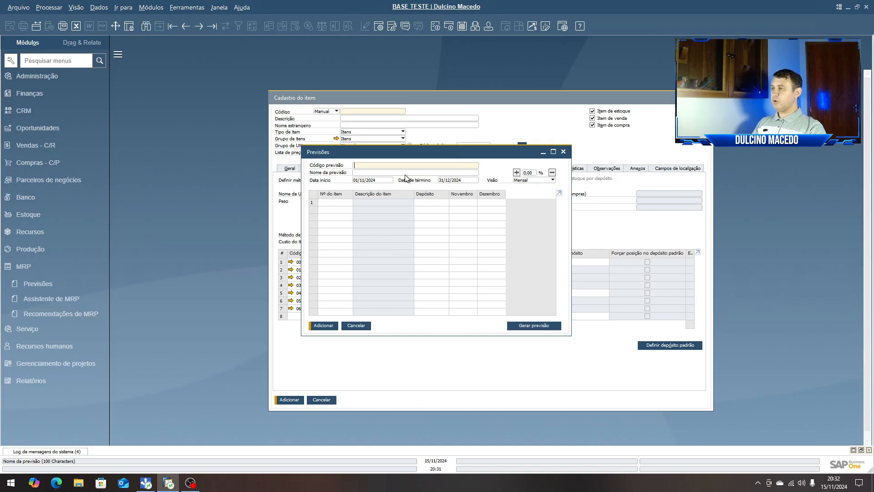
text(Previsao IT0001)
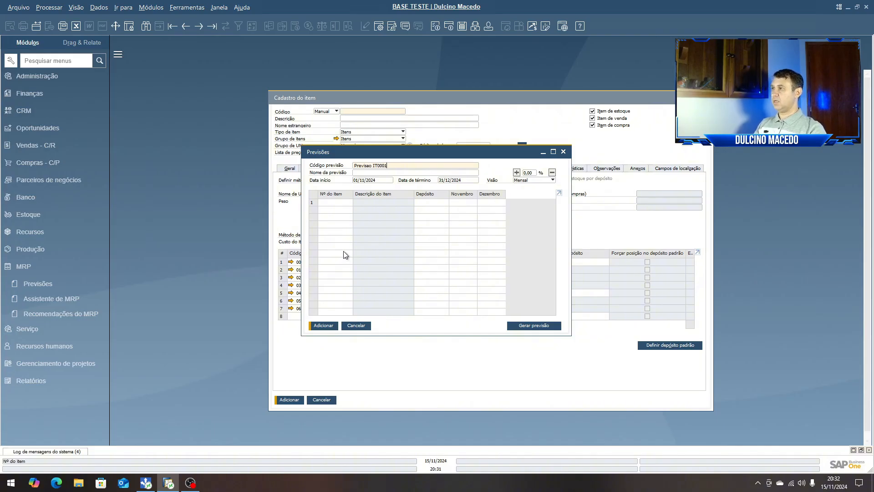
drag(396, 166, 346, 166)
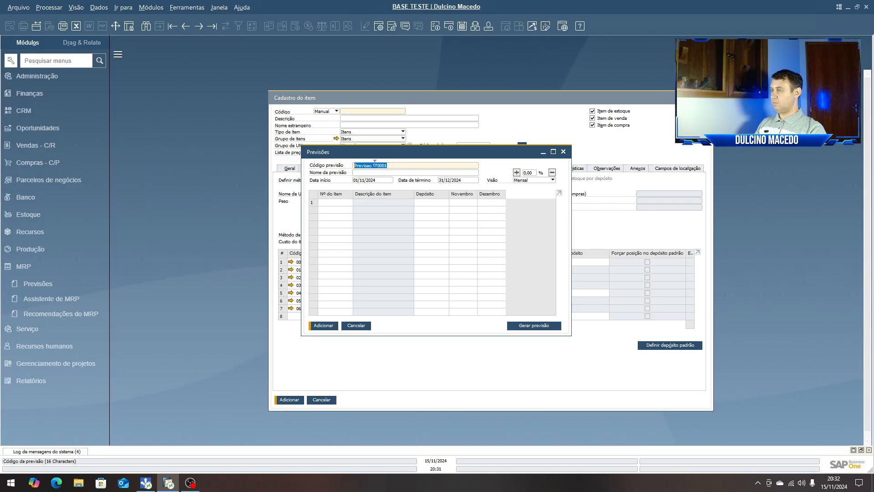
key(ctrl+c)
click(414, 172)
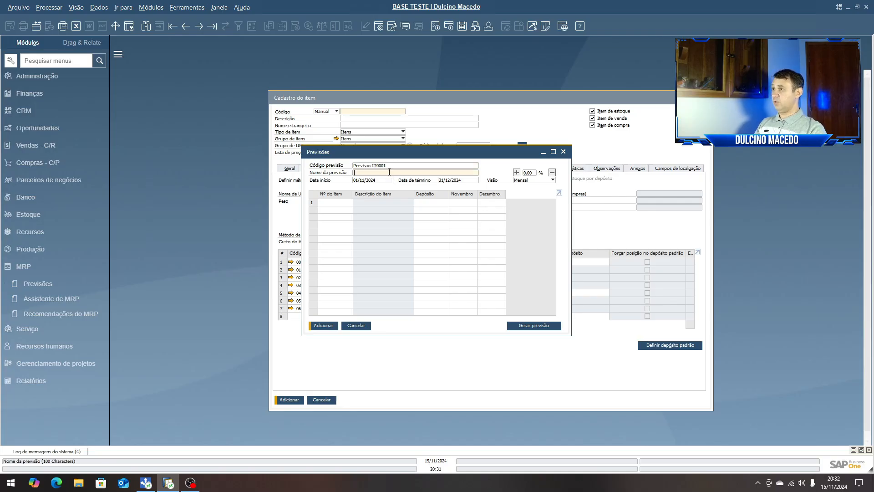
key(ctrl+v)
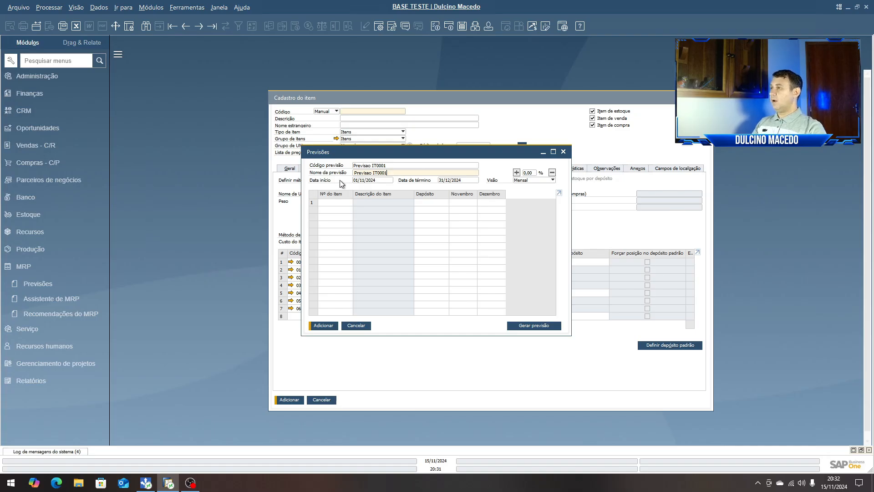
- Try the weekly (Semanal) view for the forecast and return it to the monthly (Mensal) view
click(379, 180)
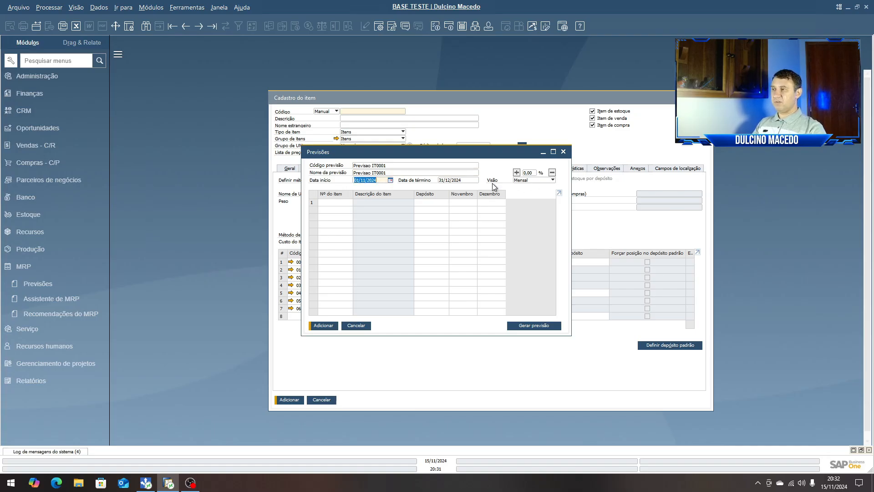
click(469, 181)
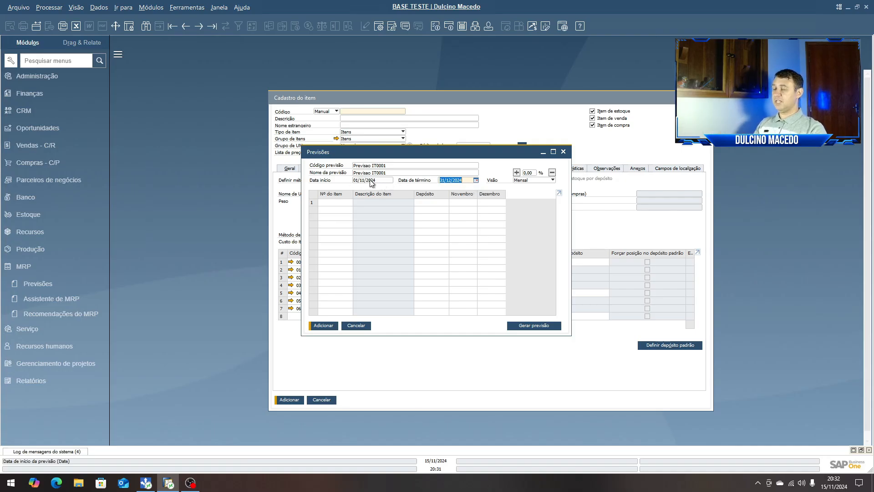
click(550, 181)
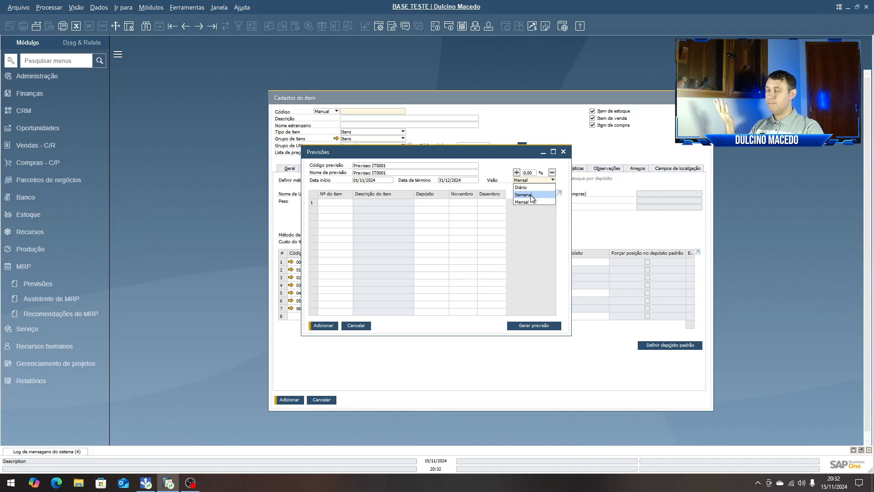
click(531, 195)
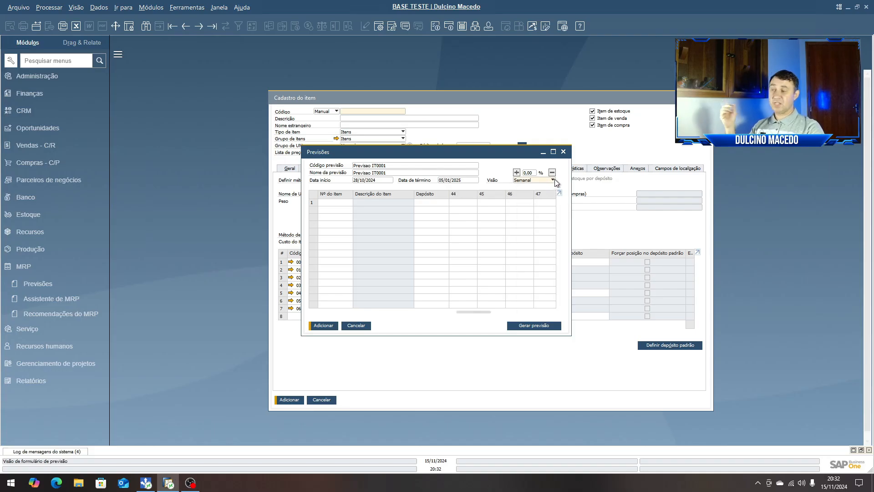
click(553, 180)
click(532, 189)
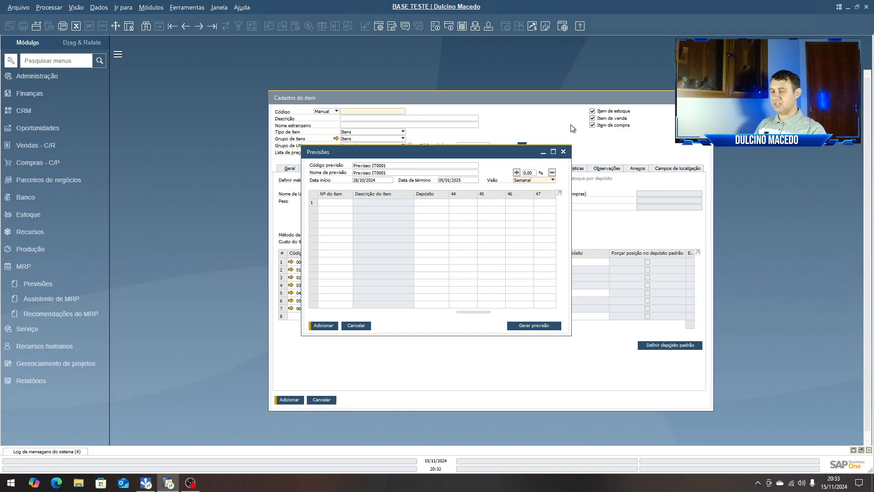
click(532, 180)
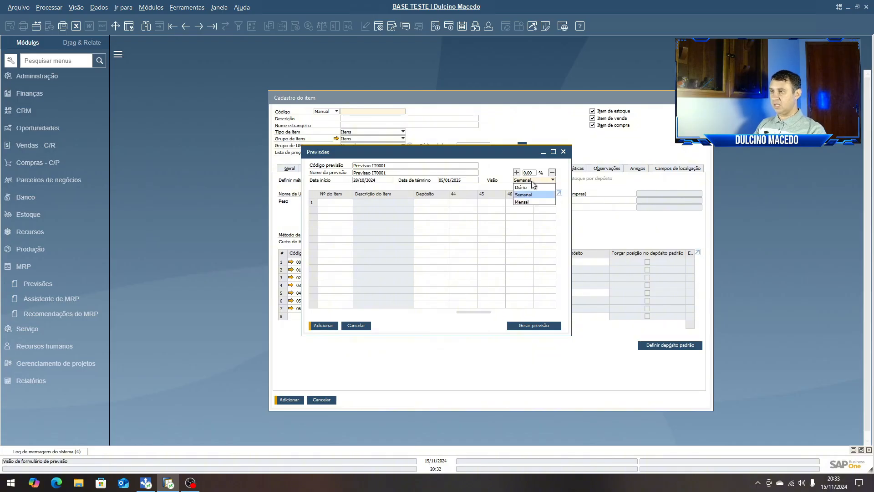
click(521, 202)
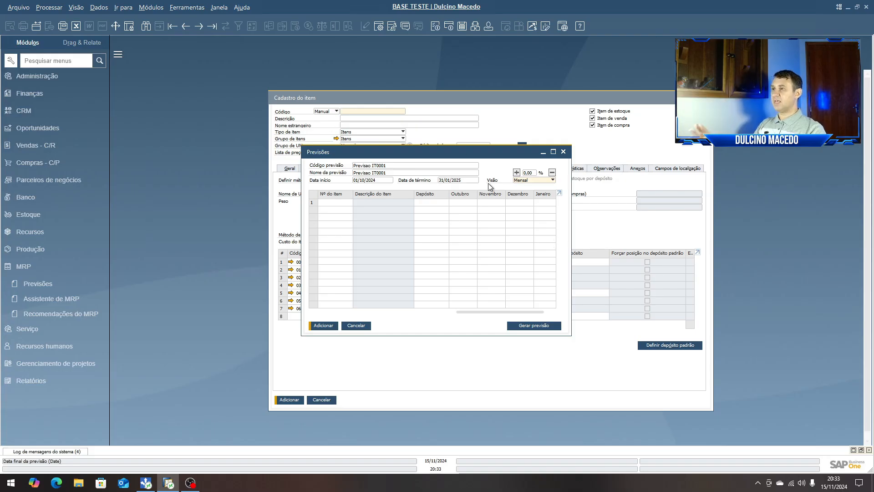
- Add item IT00001 to the first row of the forecast
click(326, 203)
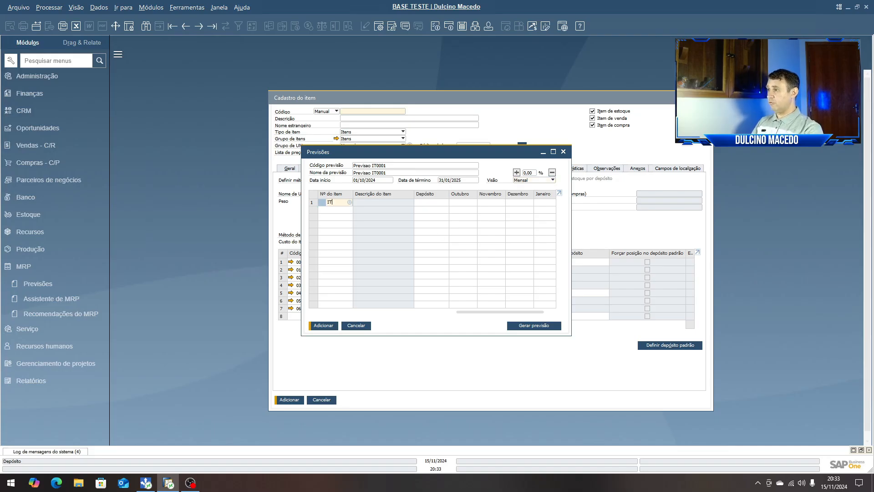
text(IT00001)
key(Tab)
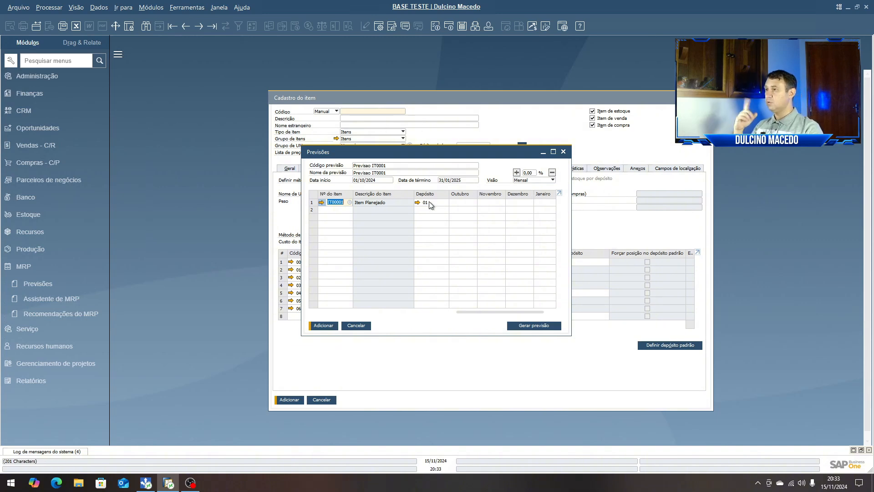
- Set the forecast period to start on 01/01/2024 and end on 31/12/2024
click(461, 205)
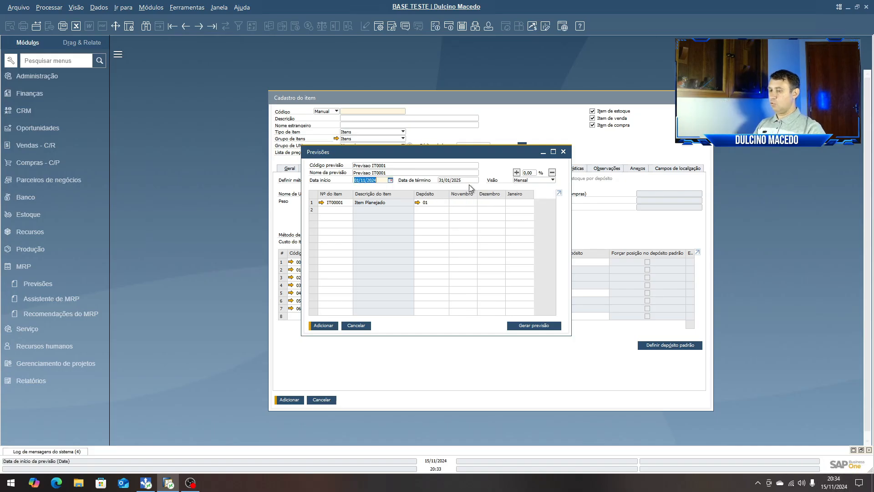
text(01)
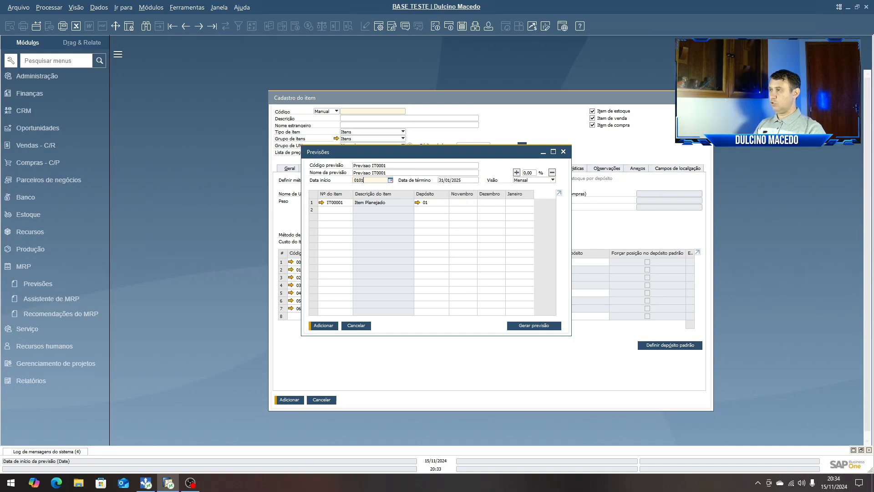
text(/01/2024)
key(Tab)
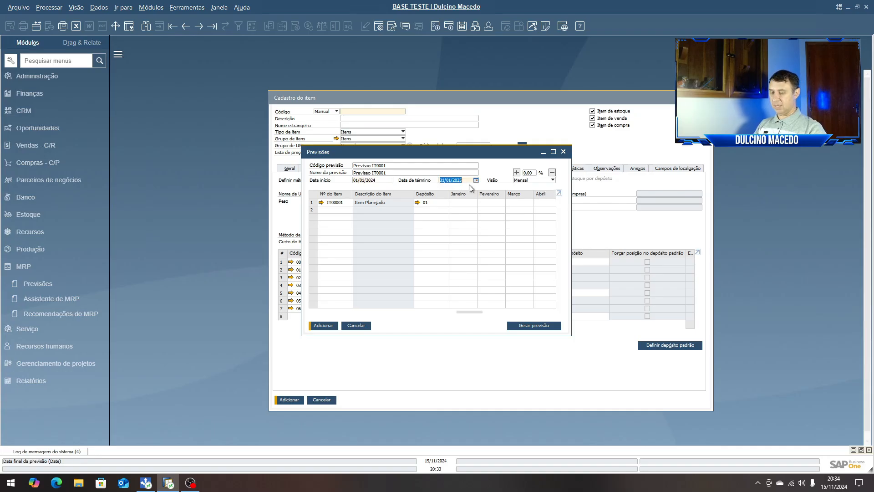
text(3112)
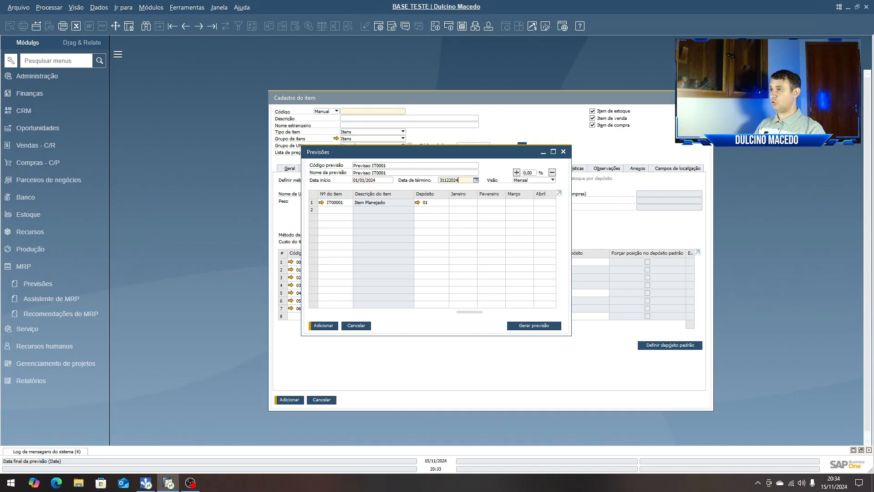
key(Tab)
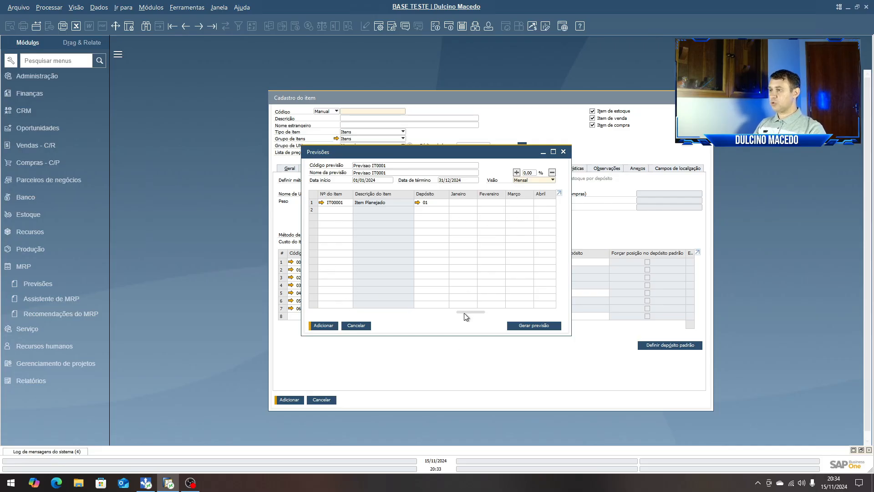
- Enter a forecast quantity of 50 for item IT00001 in each month from January to April
drag(464, 313, 417, 319)
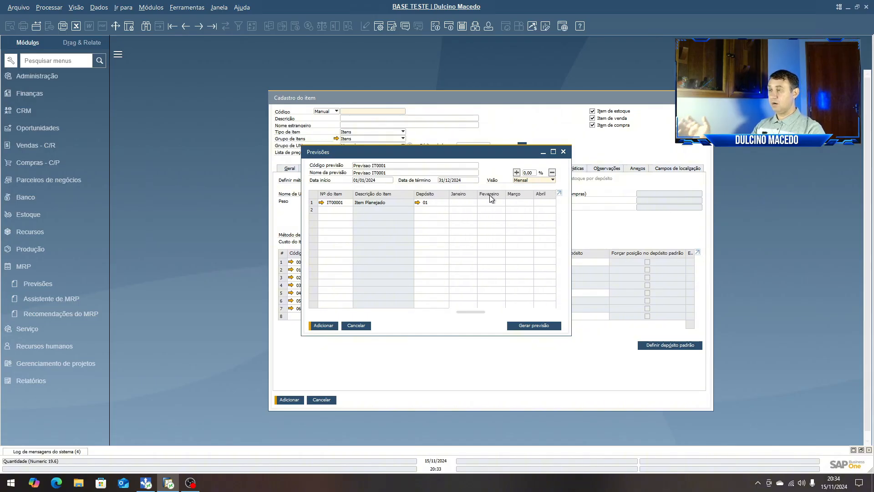
click(463, 202)
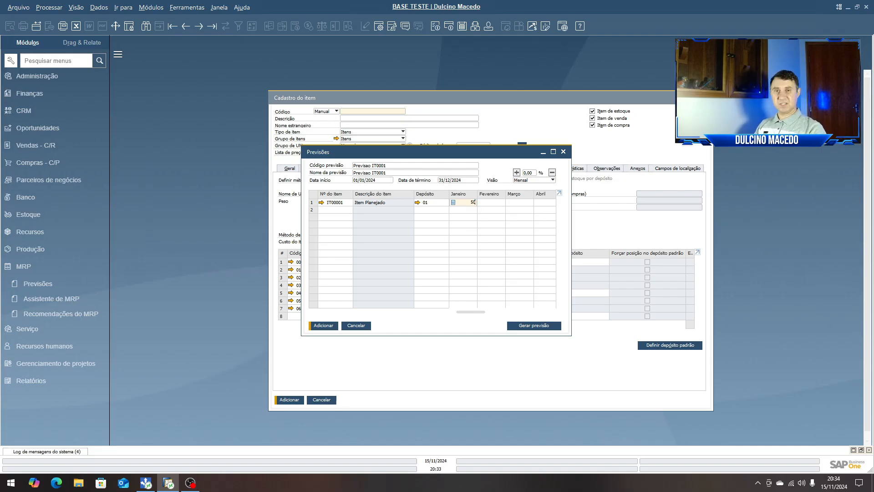
text(50)
key(Tab)
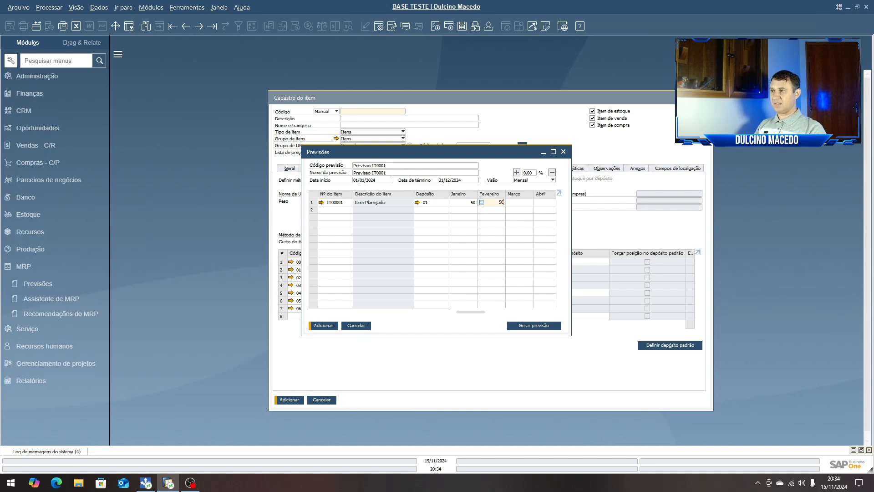
text(50)
key(Tab)
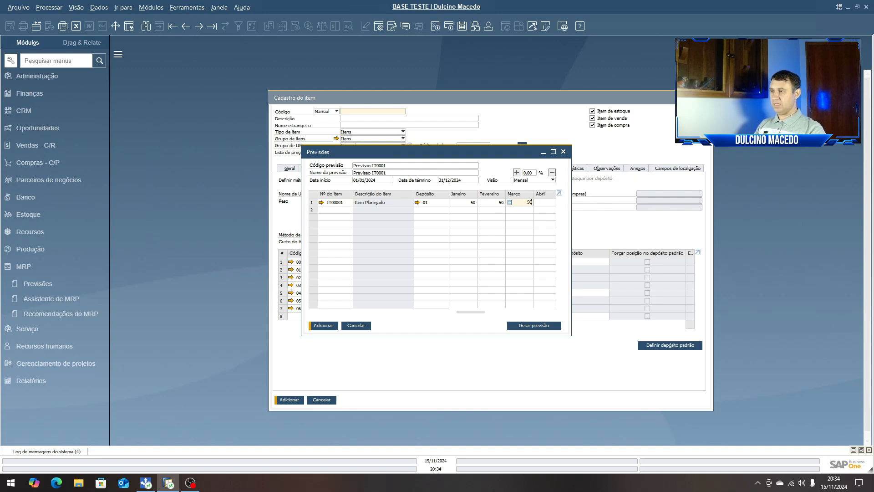
text(50)
drag(477, 313, 486, 312)
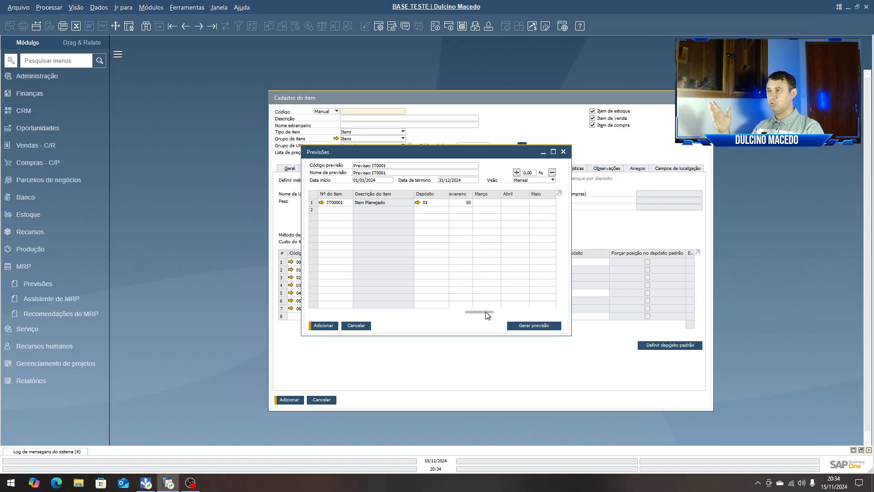
click(484, 202)
key(Tab)
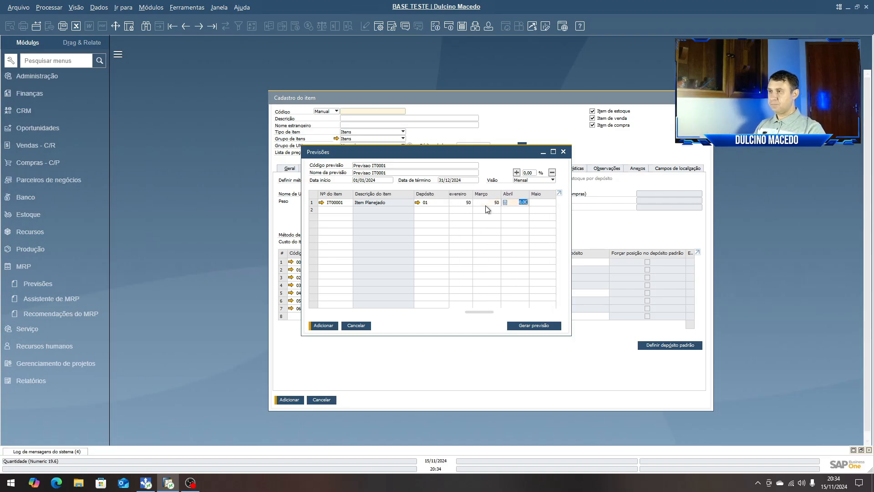
text(50)
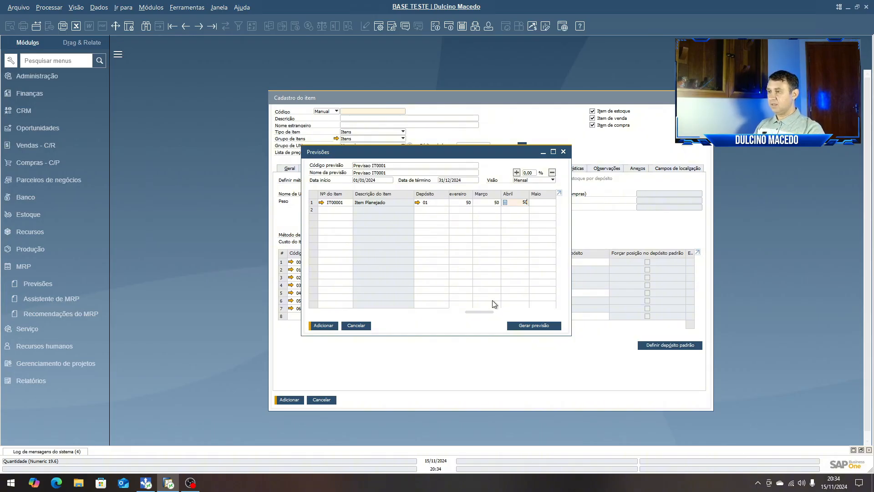
- Enter a forecast quantity of 70 for item IT00001 in each month from June to October
drag(478, 312, 485, 312)
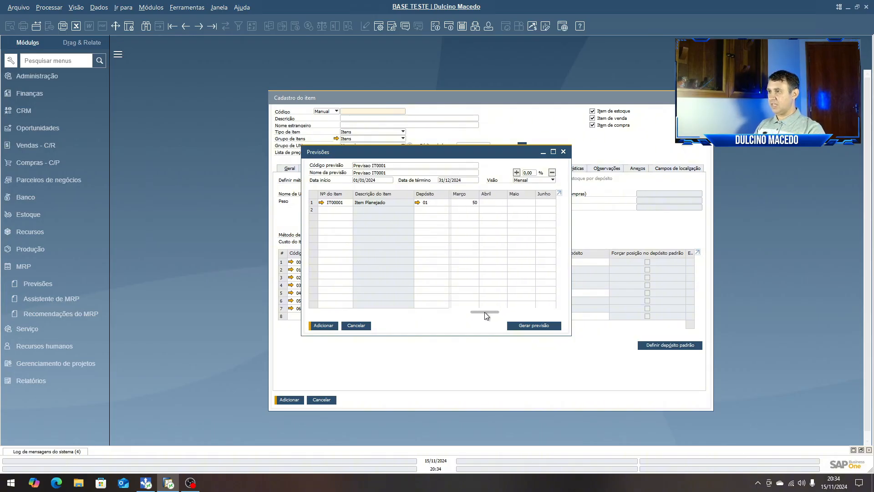
click(514, 203)
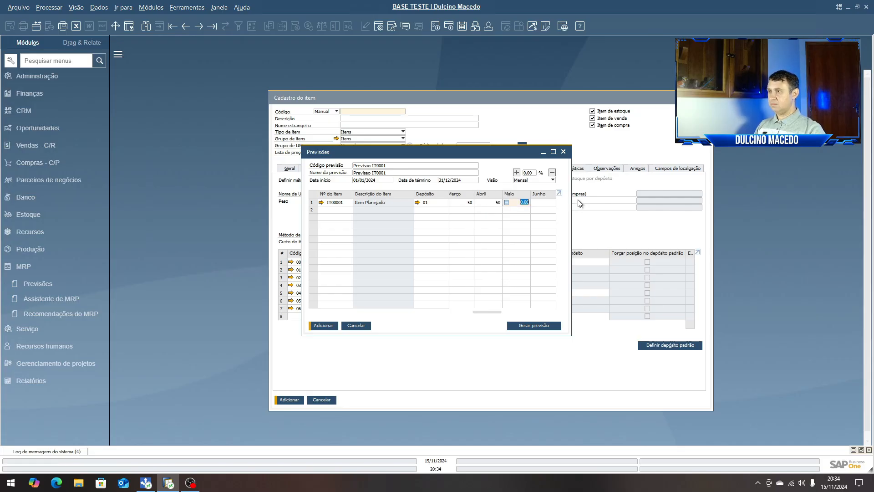
key(Tab)
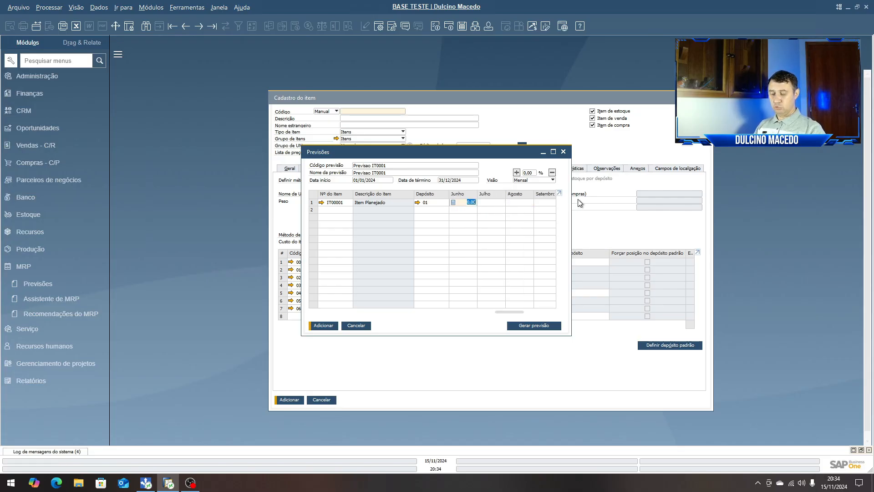
text(70)
key(Tab)
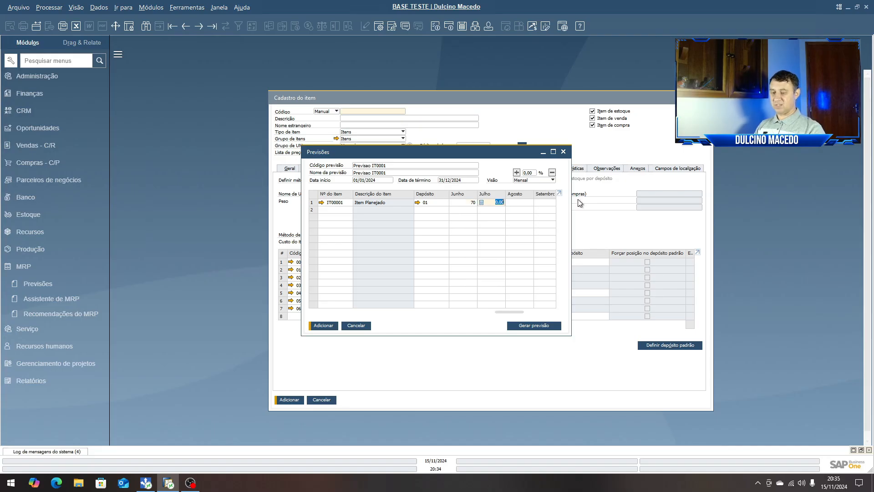
text(70)
key(Tab)
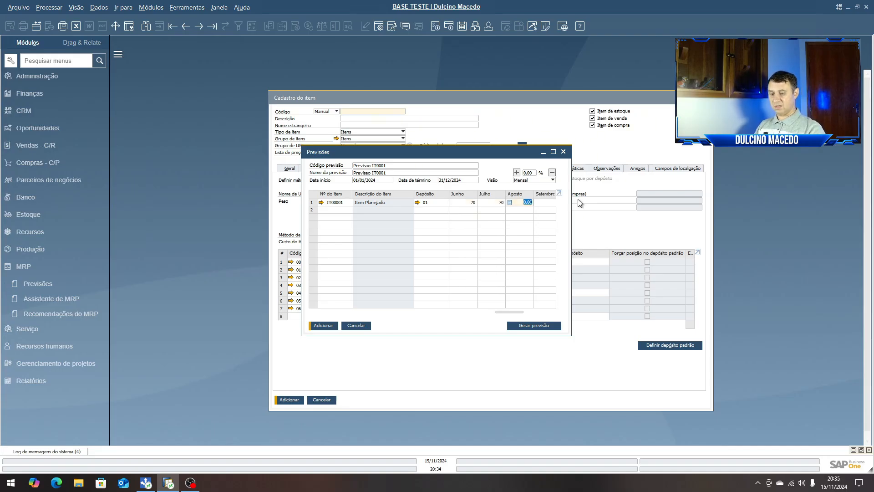
text(70)
key(Tab)
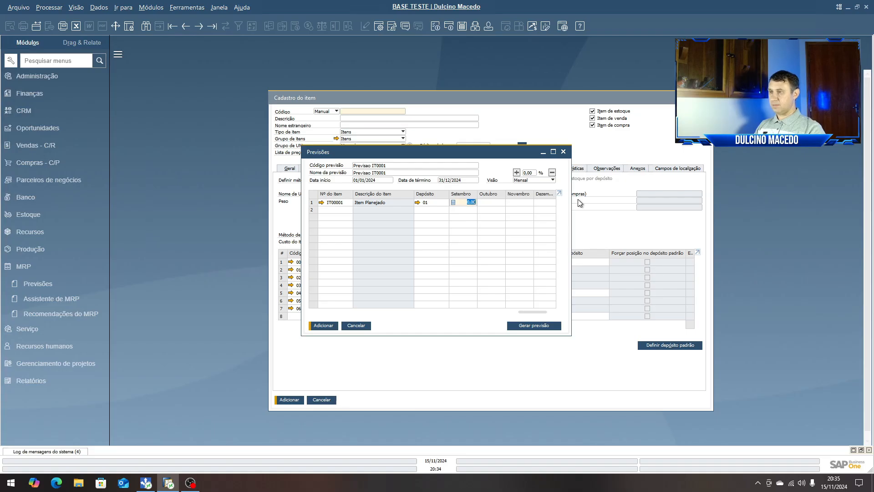
text(70)
key(Tab)
text(7)
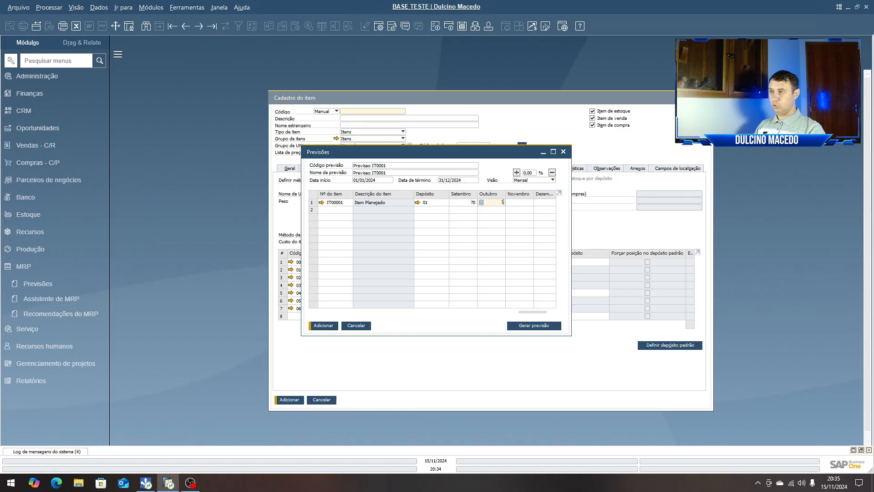
text(0)
key(Tab)
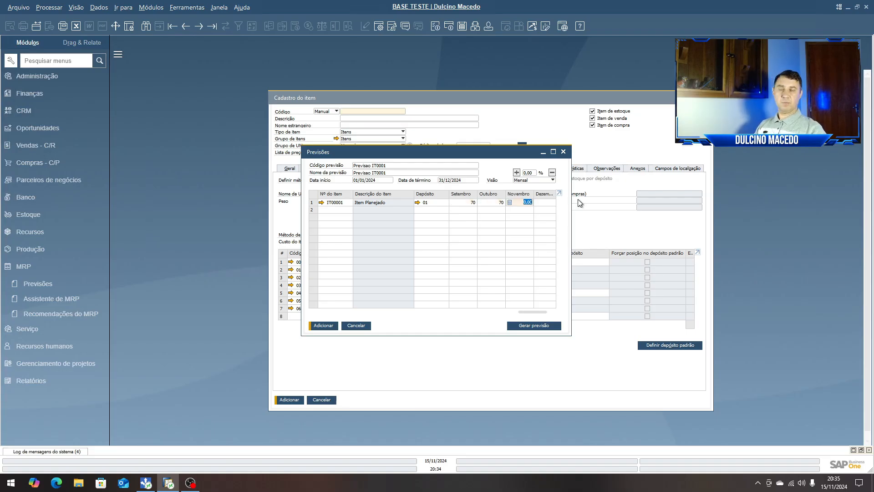
- Enter a forecast quantity of 100 for item IT00001 in both November and December
text(7)
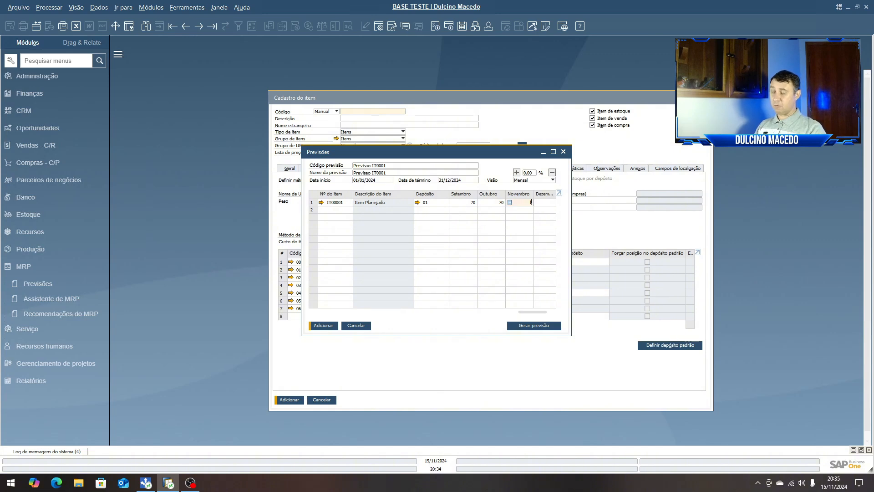
text(00)
key(Tab)
text(1)
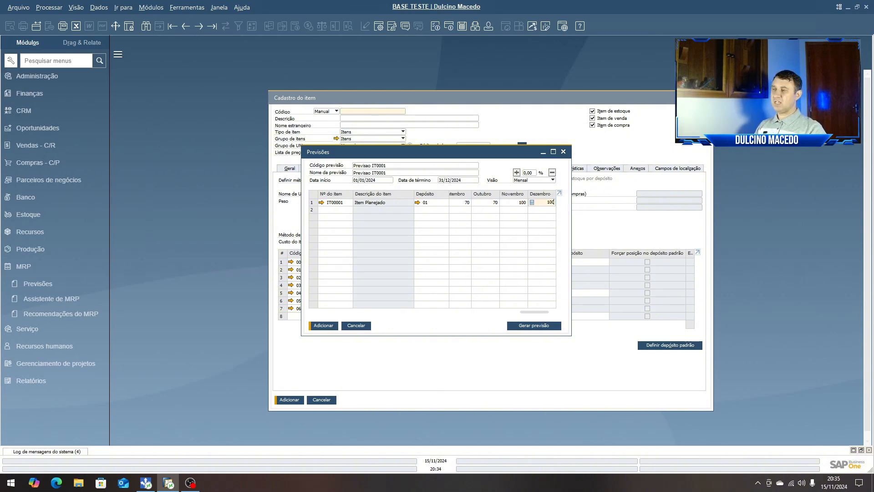
text(00)
key(Tab)
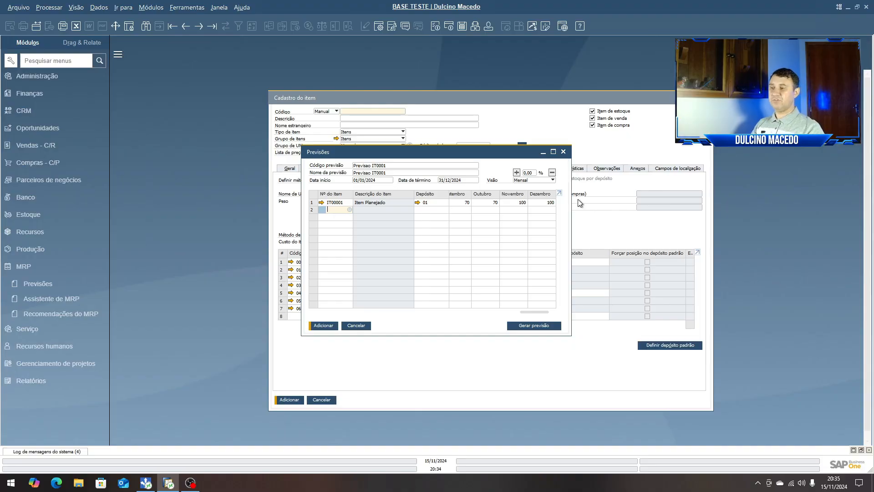
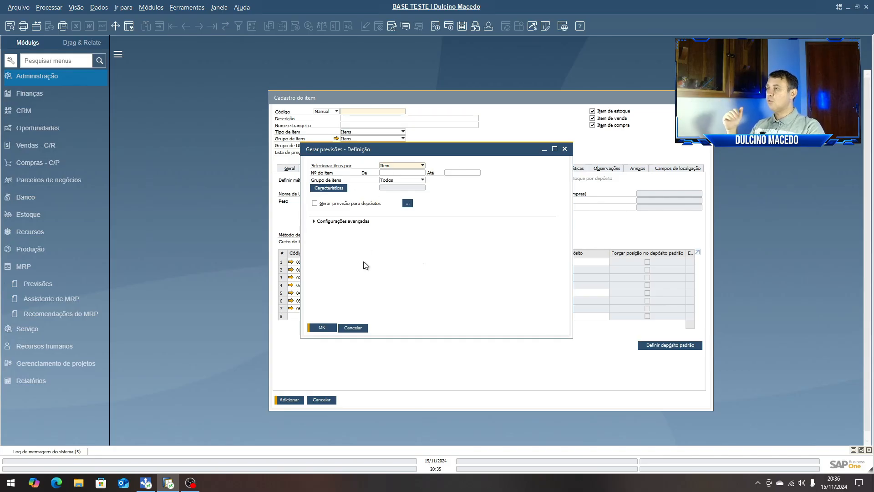
- Base the system-generated forecast on sales history, using the Média simples method and Pedidos de venda as the source
click(314, 221)
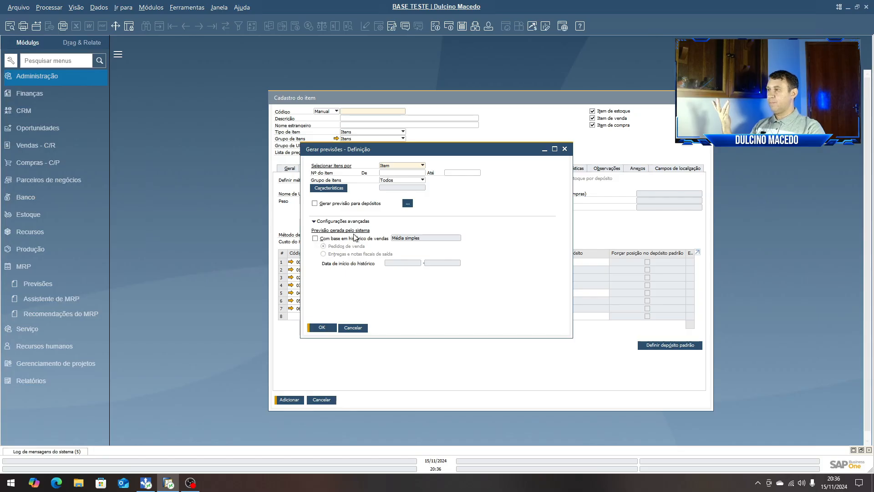
click(316, 239)
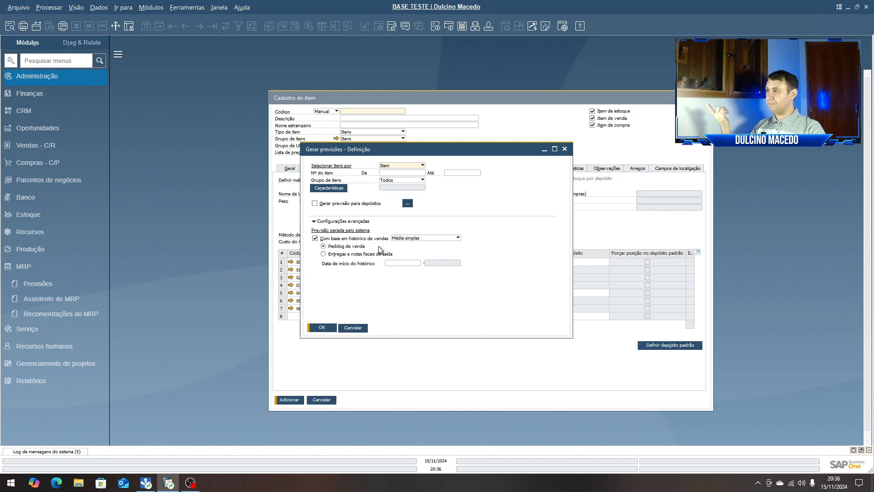
click(428, 237)
click(410, 253)
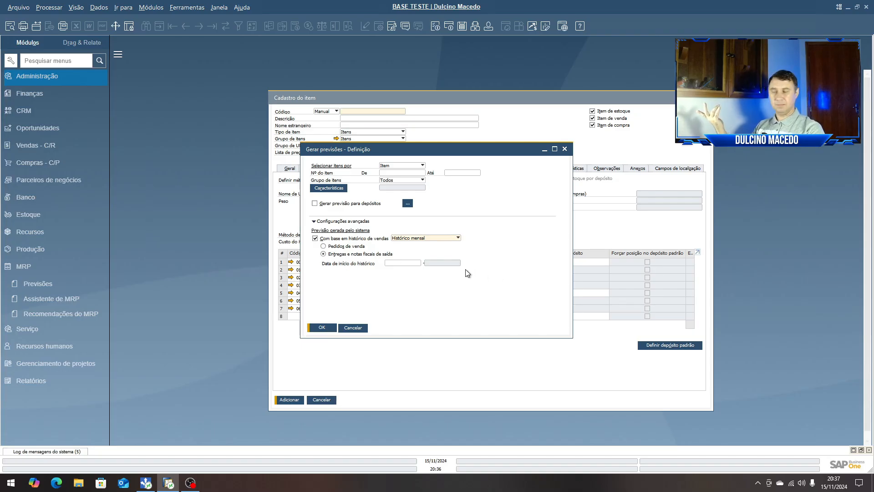
click(323, 246)
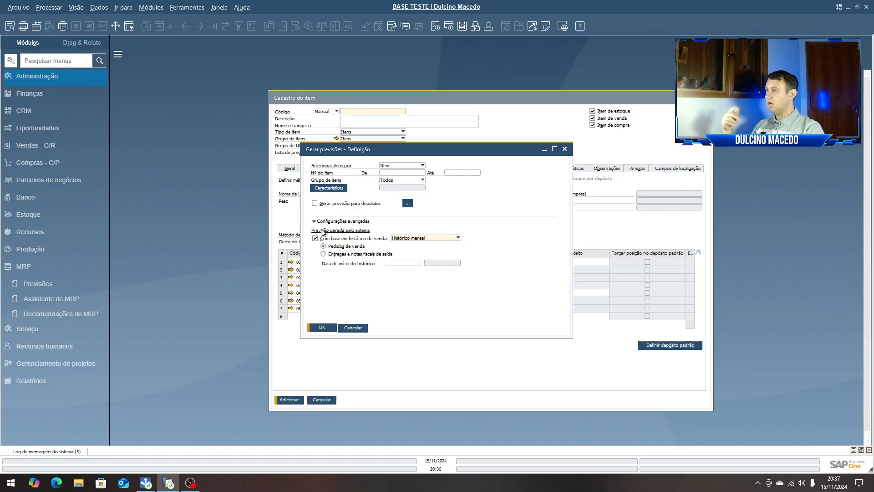
click(458, 238)
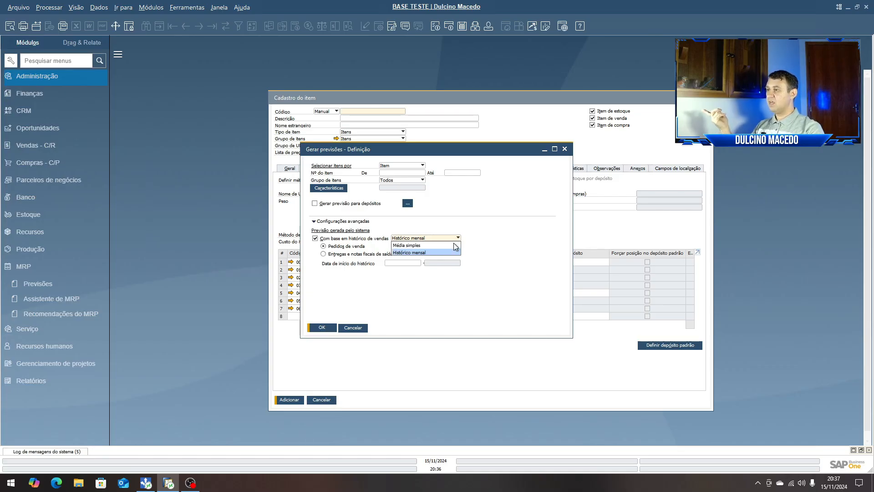
click(425, 249)
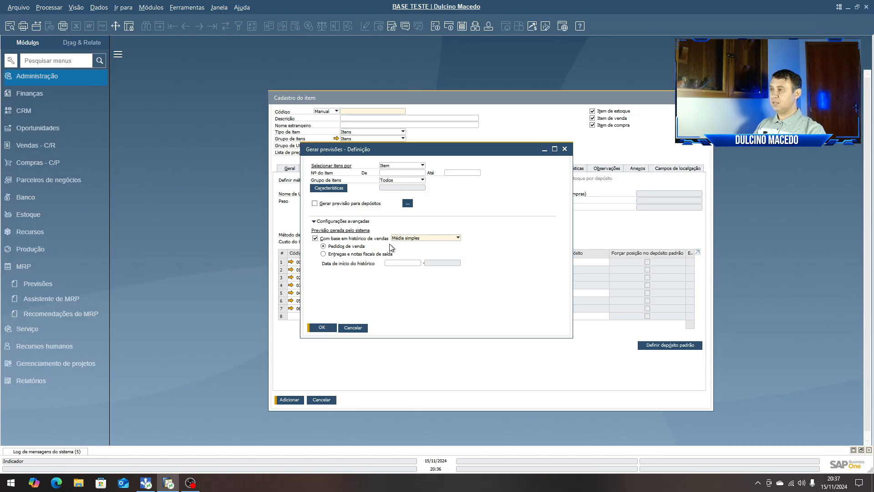
- Set the history start date to 01/01/2023 and use Entregas e notas fiscais de saída as the source, keeping Média simples
click(410, 264)
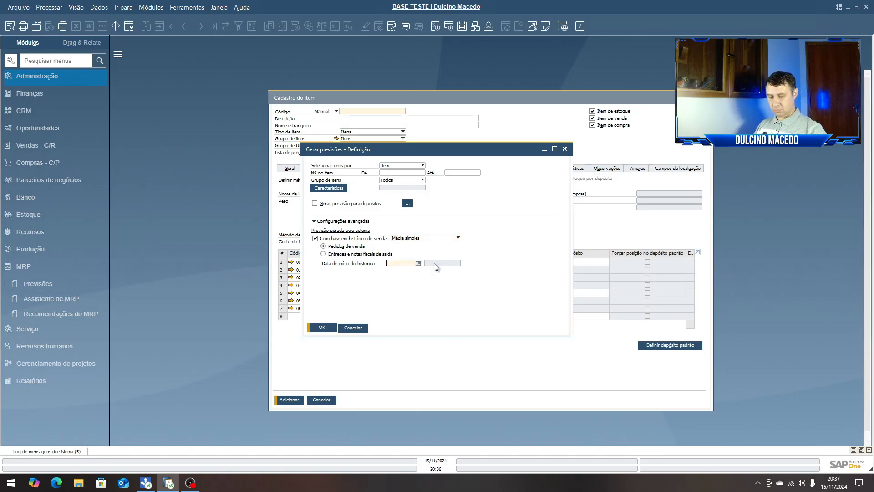
text(01012023)
key(Tab)
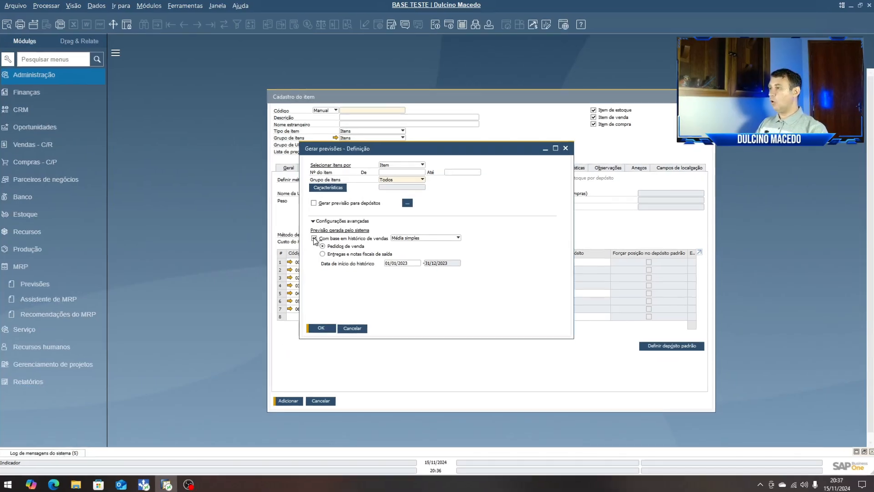
click(450, 237)
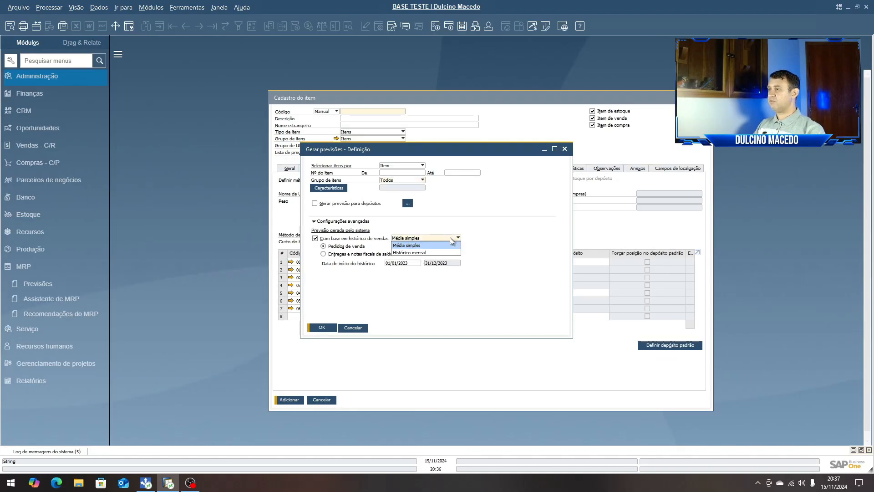
click(408, 251)
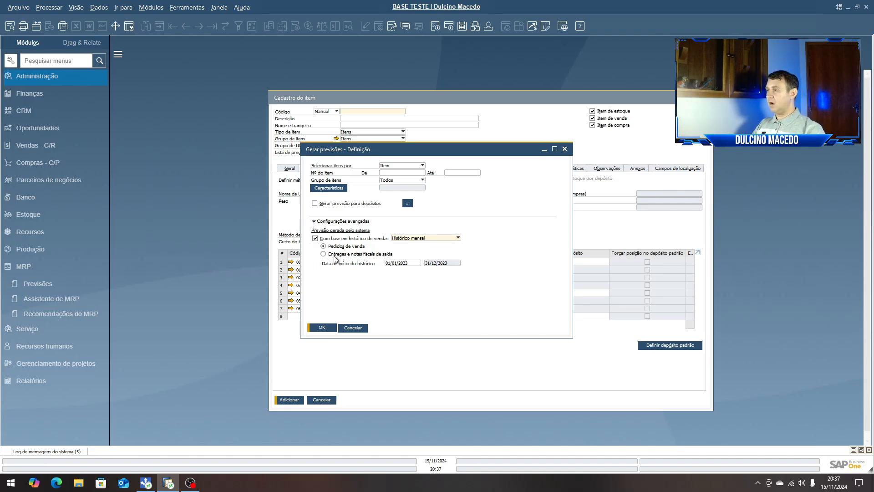
click(410, 239)
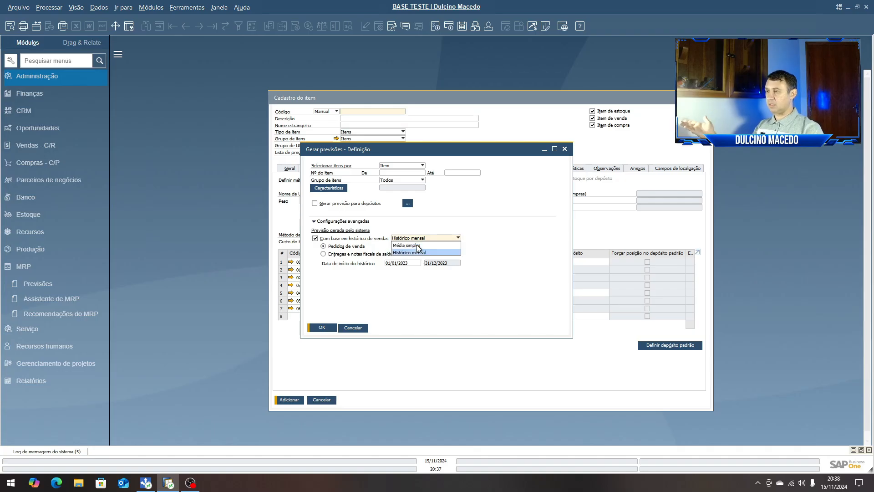
click(417, 245)
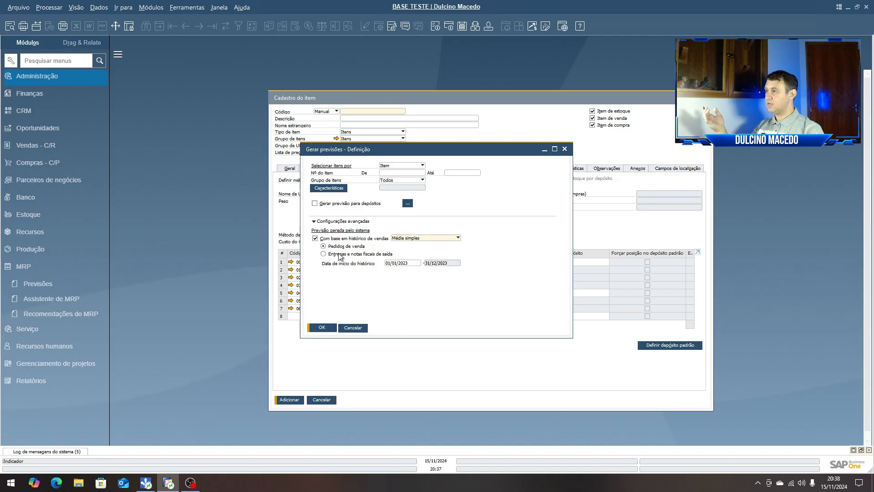
click(323, 254)
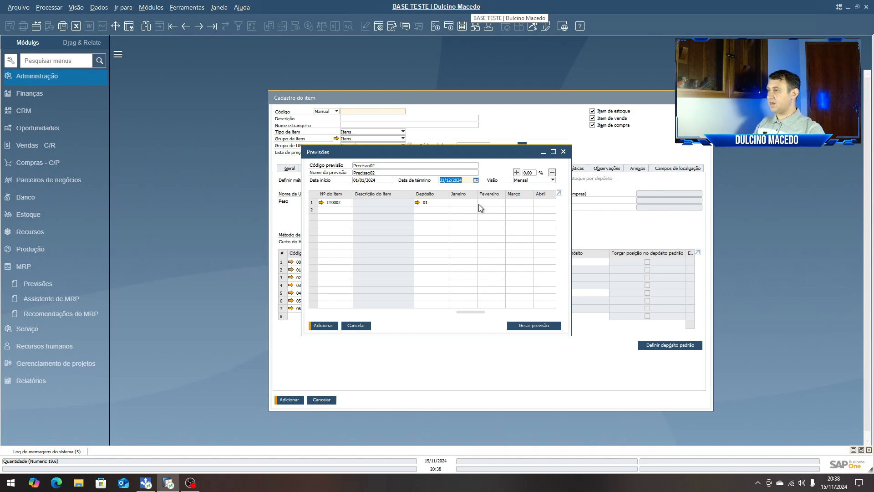
- Discard the unsaved forecast Precisao02 and close the item master data form
click(355, 326)
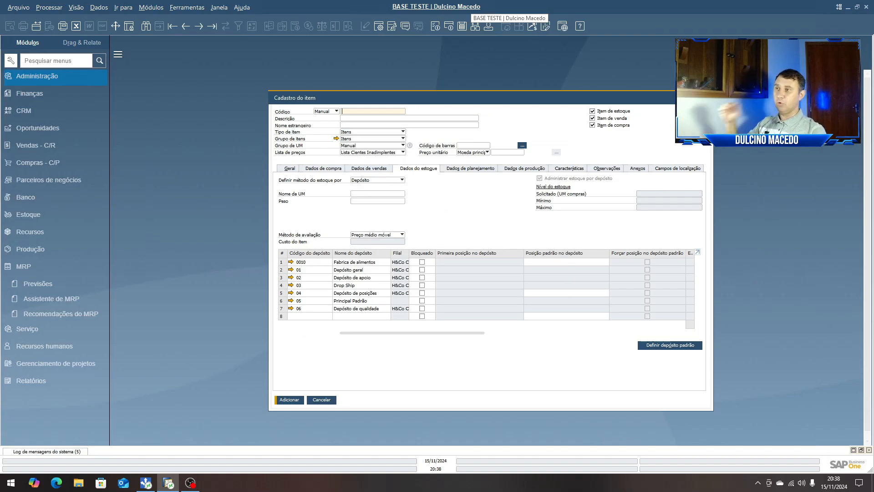
click(707, 97)
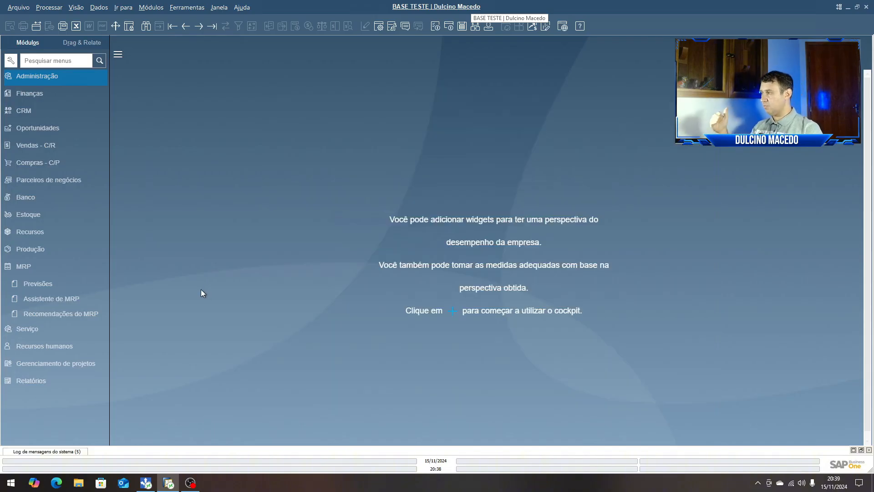
- Start the MRP wizard and create a new scenario with Previsao IT01 as both its name and description
click(51, 299)
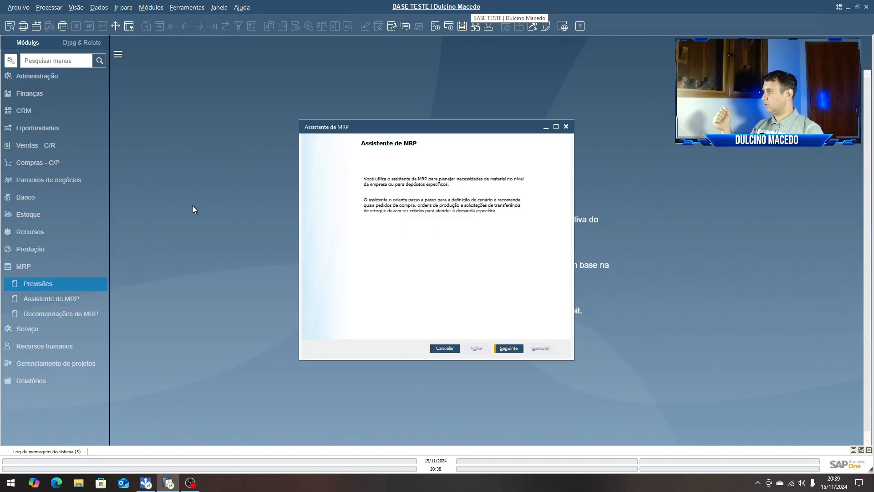
click(509, 349)
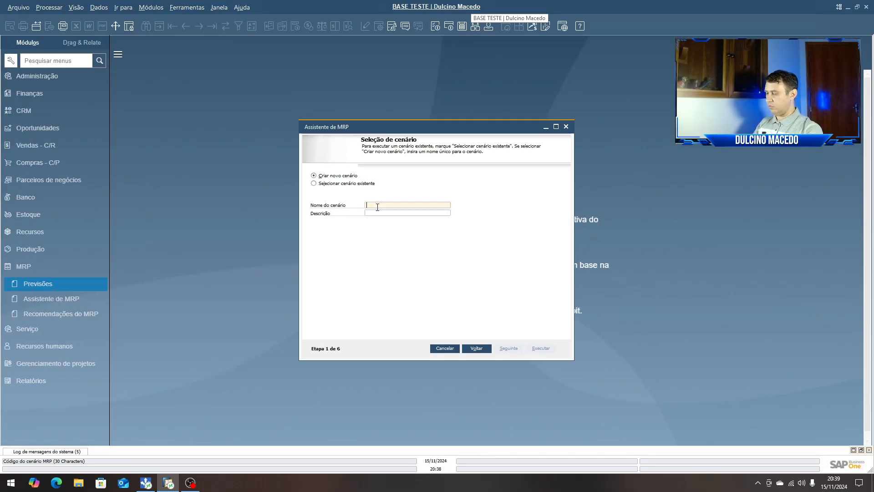
text(Previsao IT01)
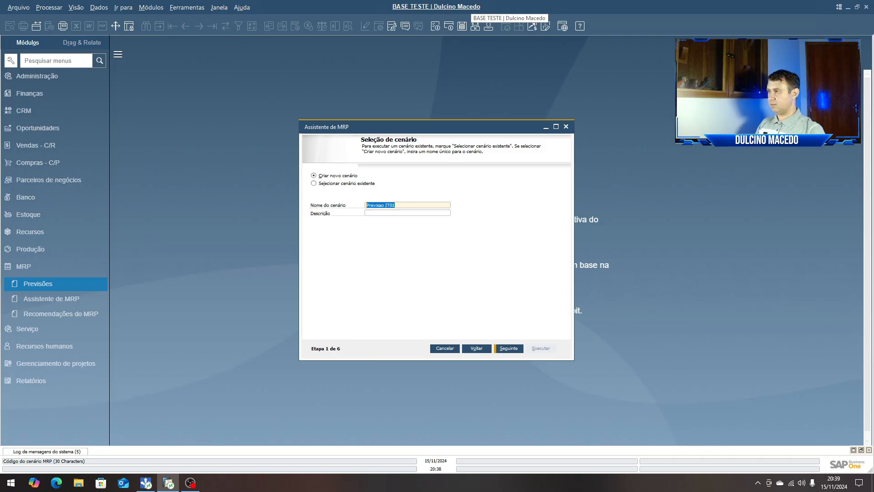
key(Tab)
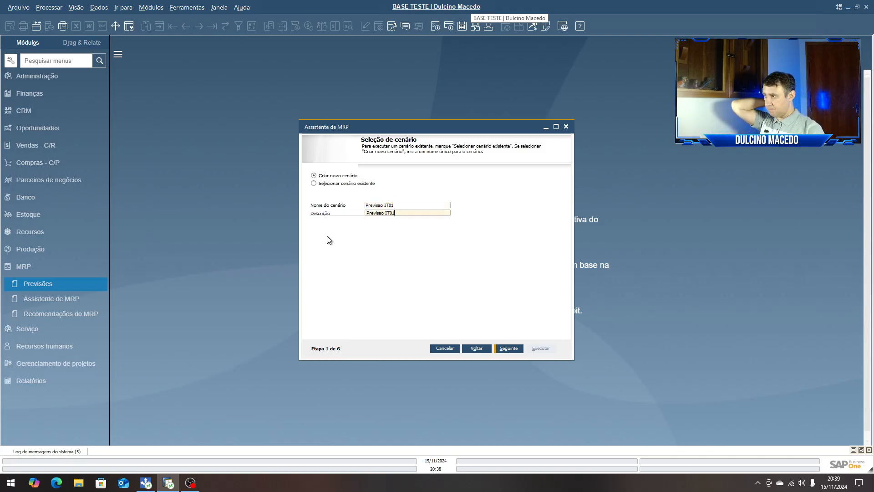
click(507, 349)
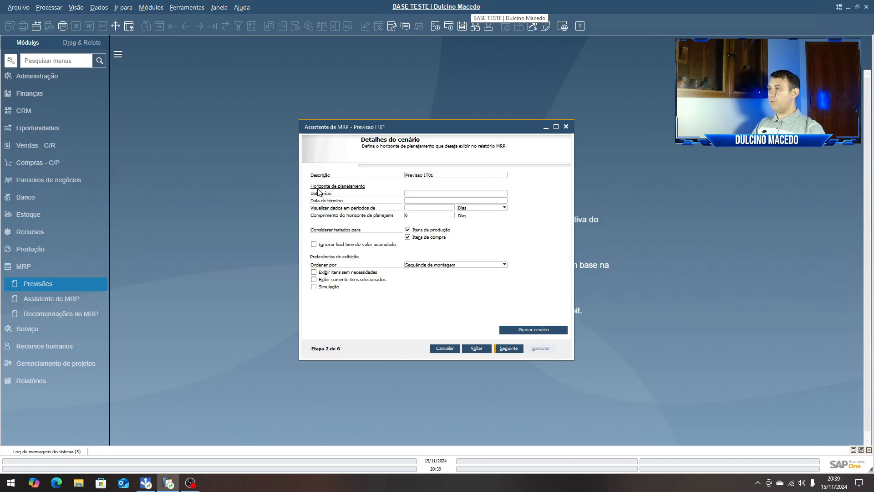
- Set the scenario's planning horizon from 01/01/2024 to 31/12/2024, viewed in periods of 1 month (Meses)
click(427, 195)
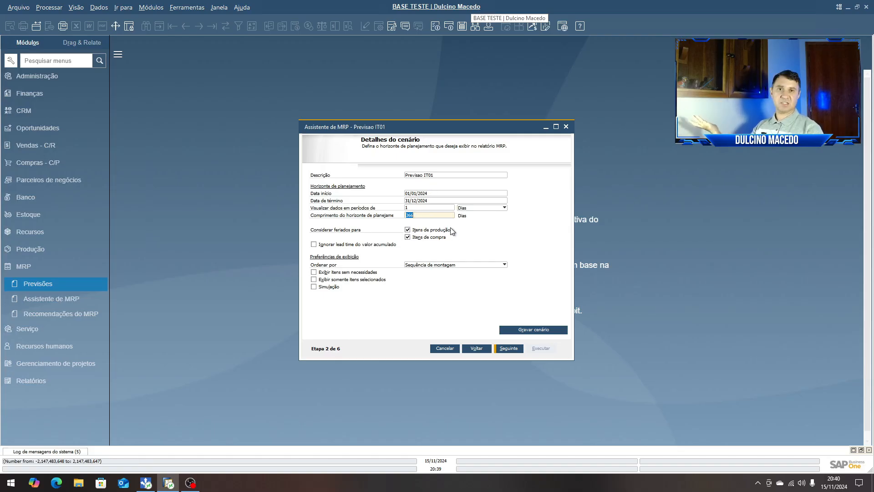
key(shift+Tab)
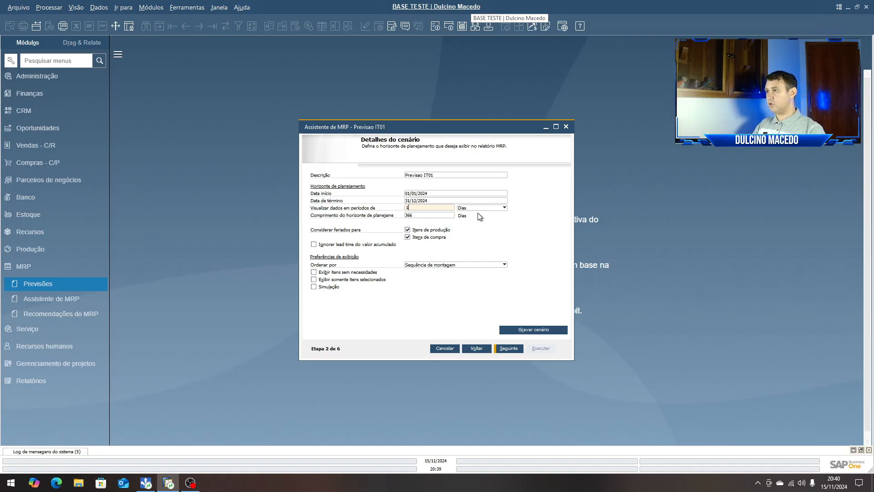
click(481, 209)
click(470, 237)
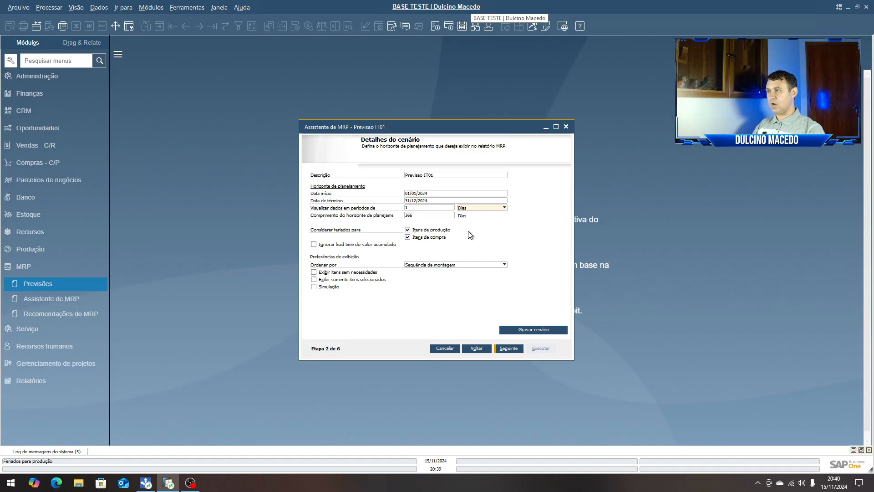
click(504, 208)
click(469, 229)
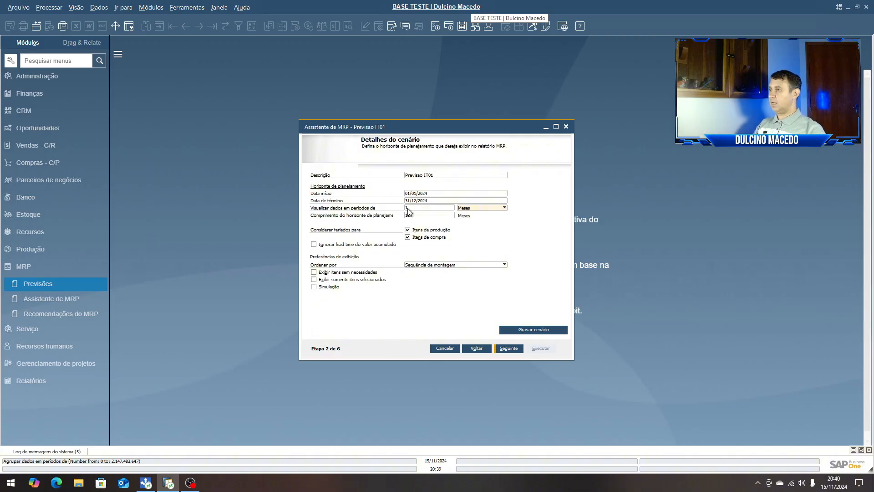
click(434, 216)
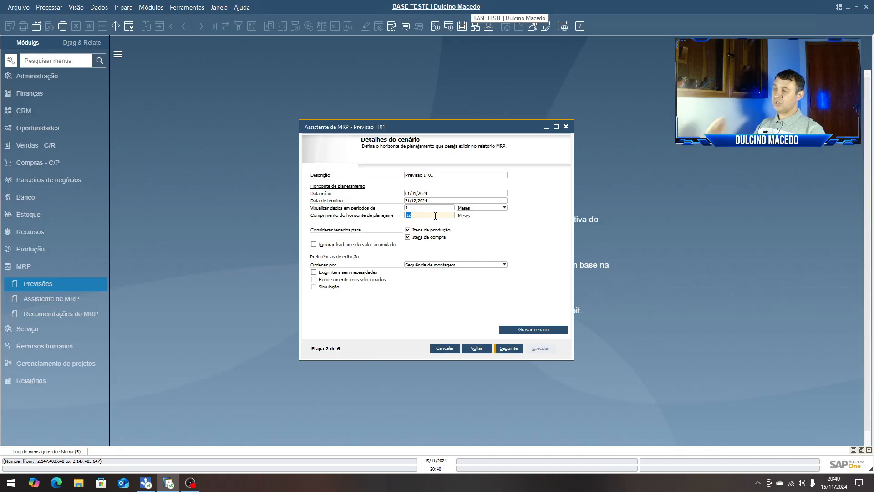
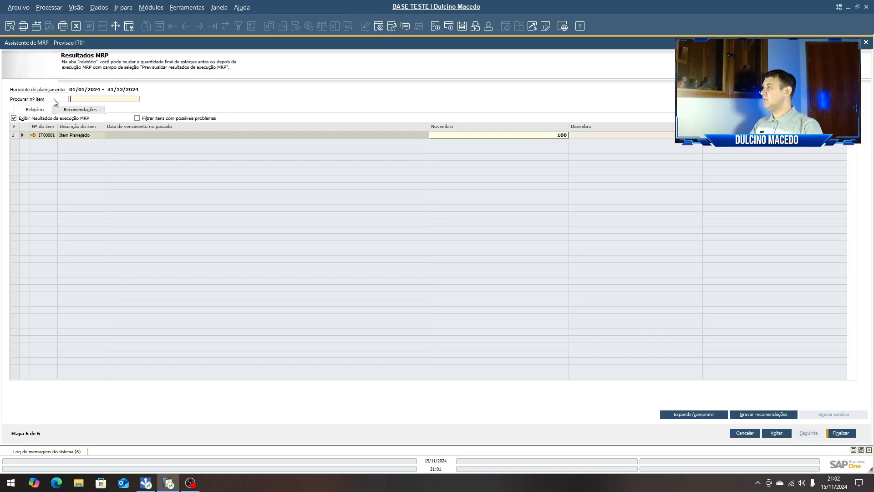
- Examine the supply and demand details of item IT00001 in the MRP results, widening the item number column to read the row labels
click(22, 135)
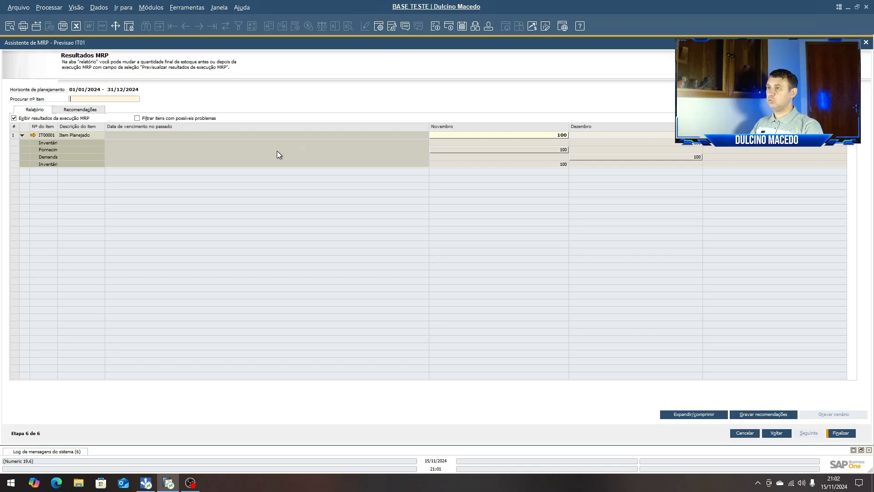
double_click(58, 127)
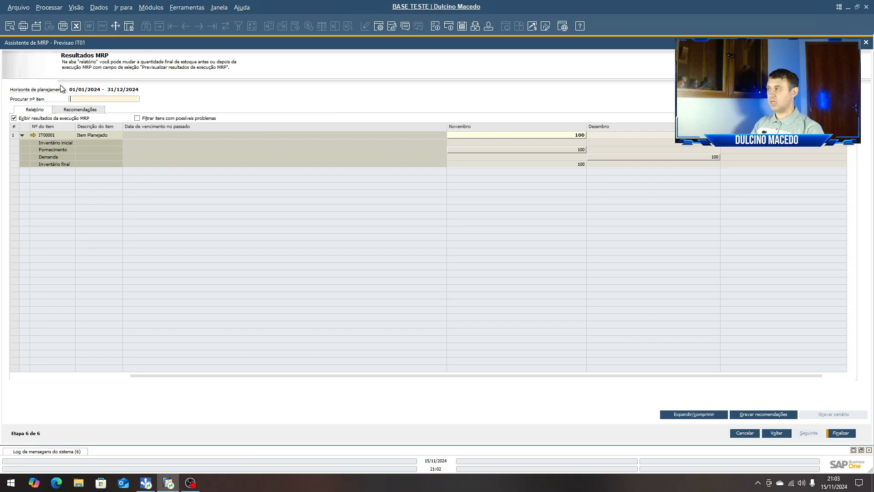
click(694, 415)
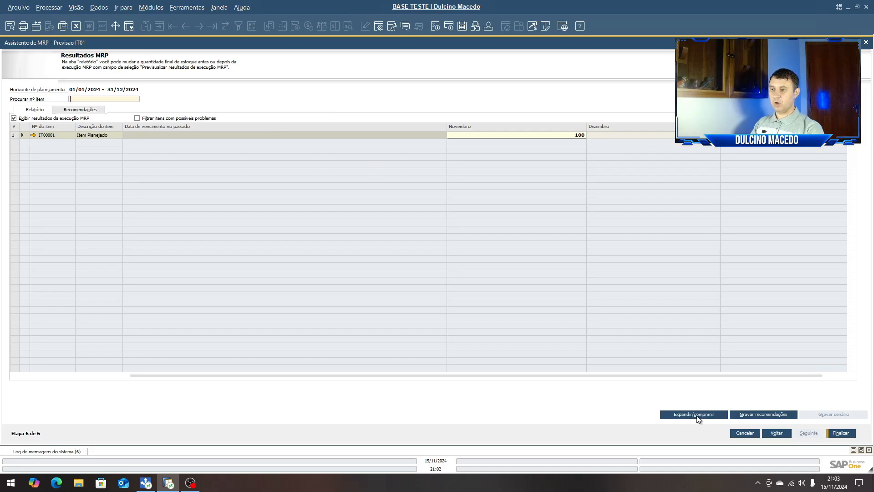
click(698, 417)
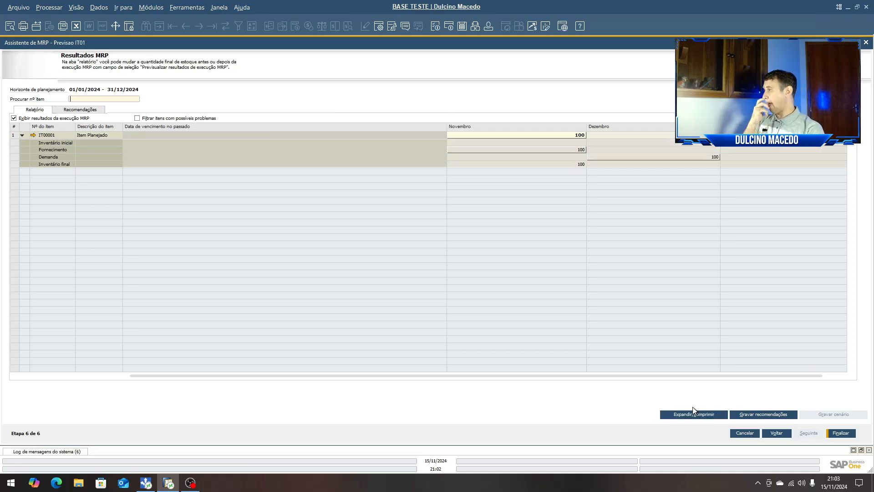
click(690, 414)
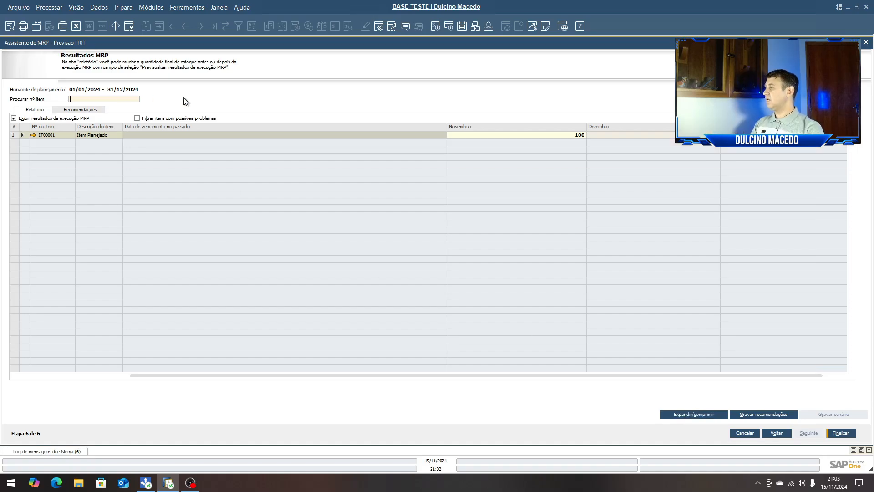
- Review the purchase recommendation for item IT00001, then finish the MRP wizard and save the recommendations
click(76, 111)
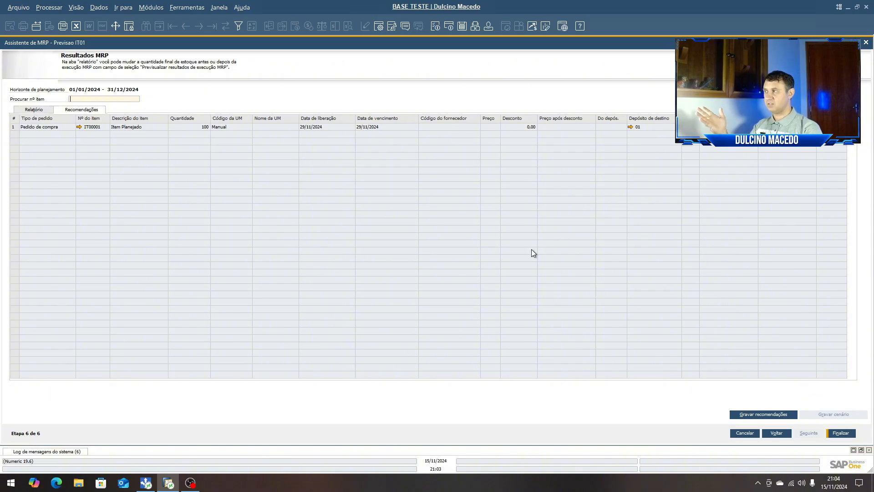
click(842, 434)
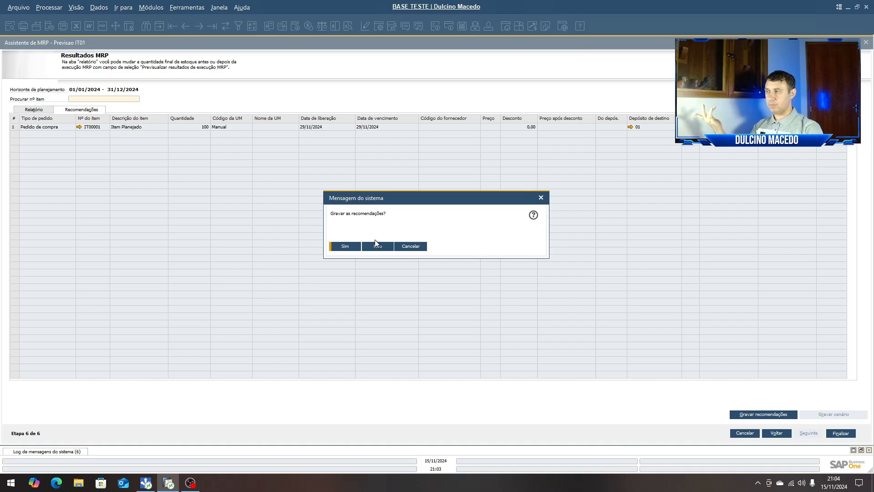
click(344, 248)
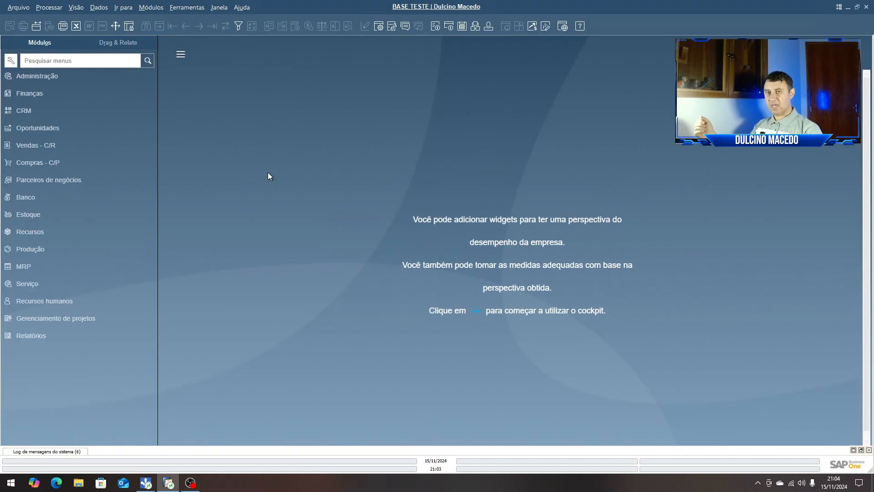
- Open the MRP recommendations selection criteria and limit them to purchase orders (Pedidos de compra) for items IT00001 to IT00001
click(20, 270)
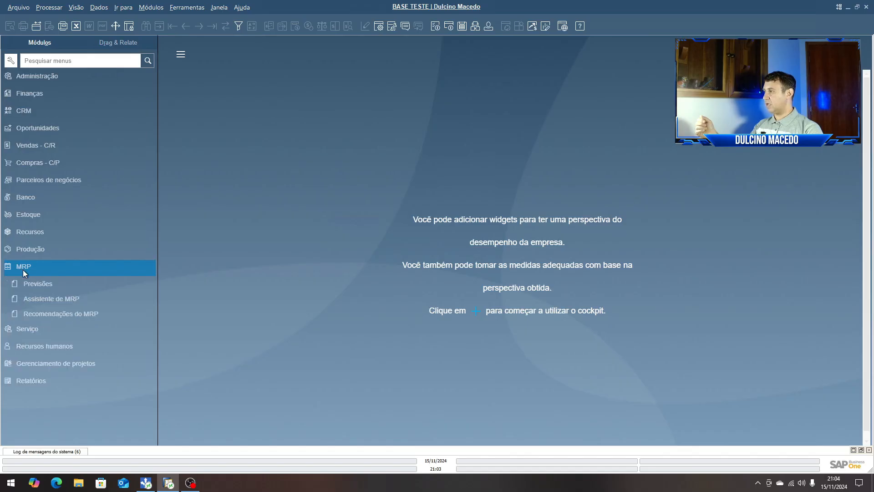
click(66, 316)
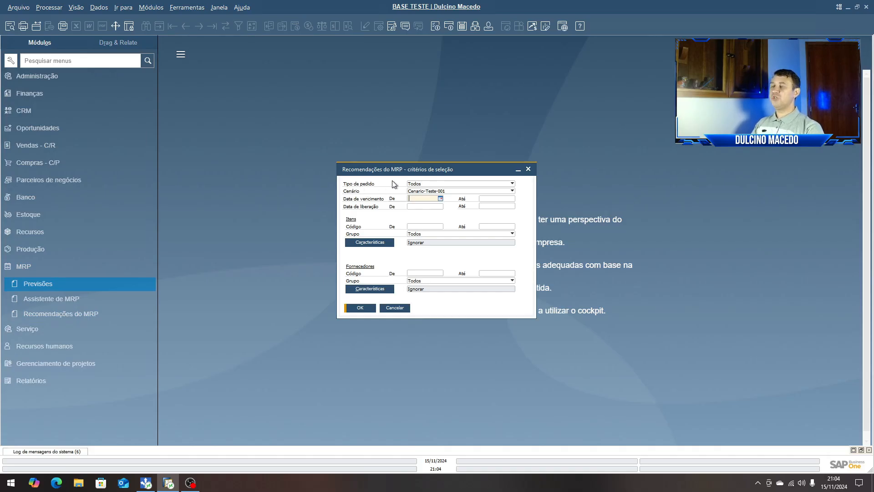
click(418, 184)
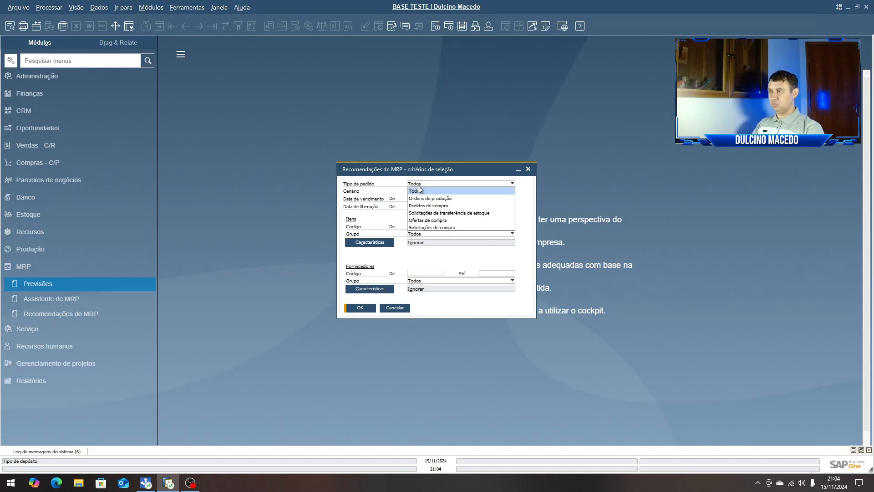
click(438, 205)
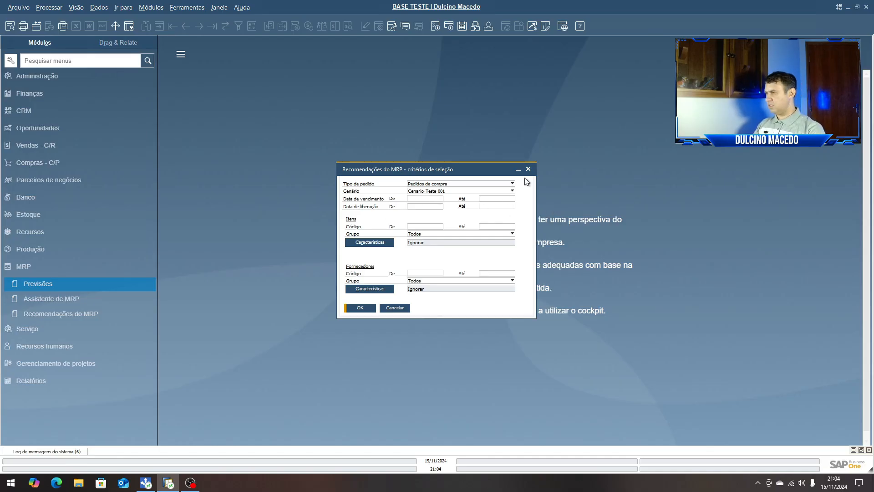
click(418, 228)
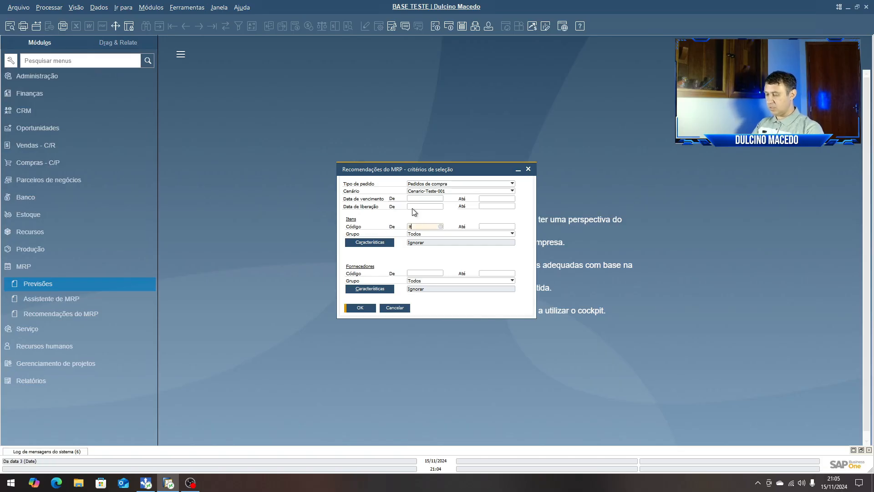
key(Tab)
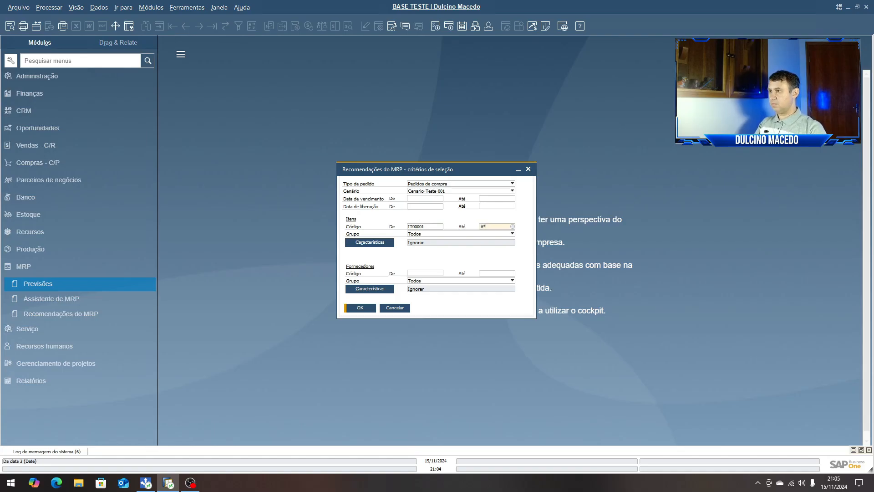
key(Tab)
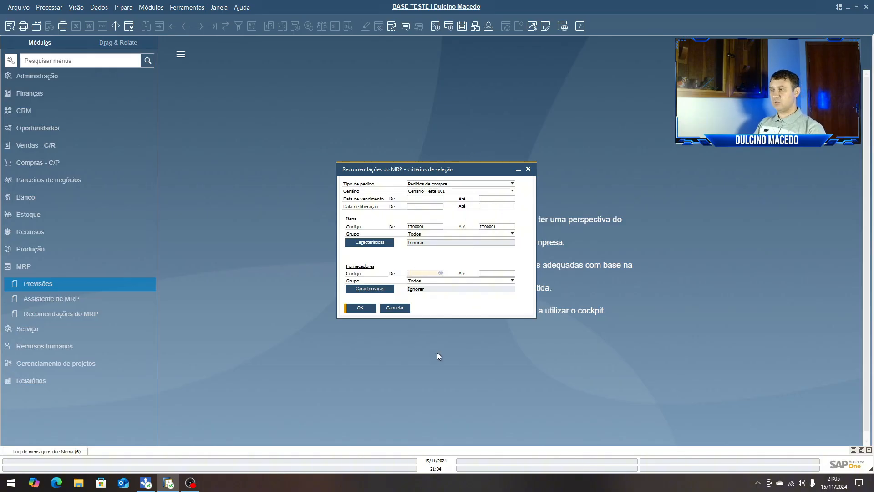
- Set the scenario to Previsao IT01 and display its MRP recommendations
click(360, 308)
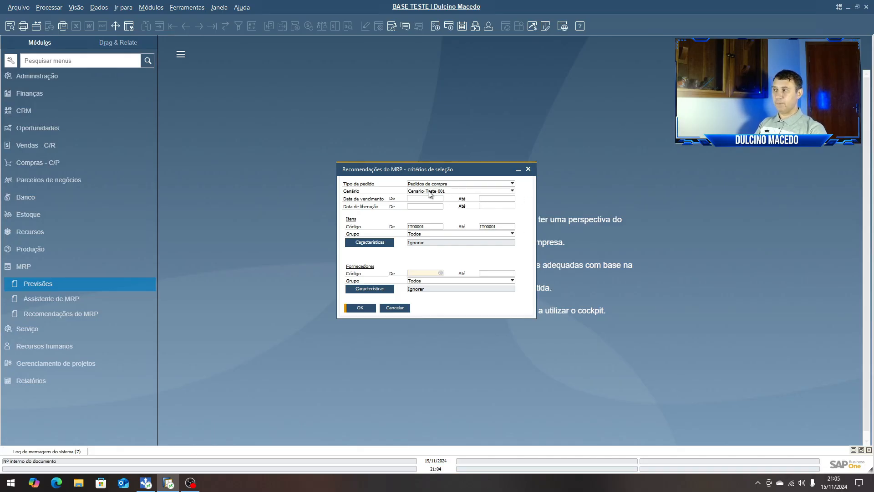
click(512, 191)
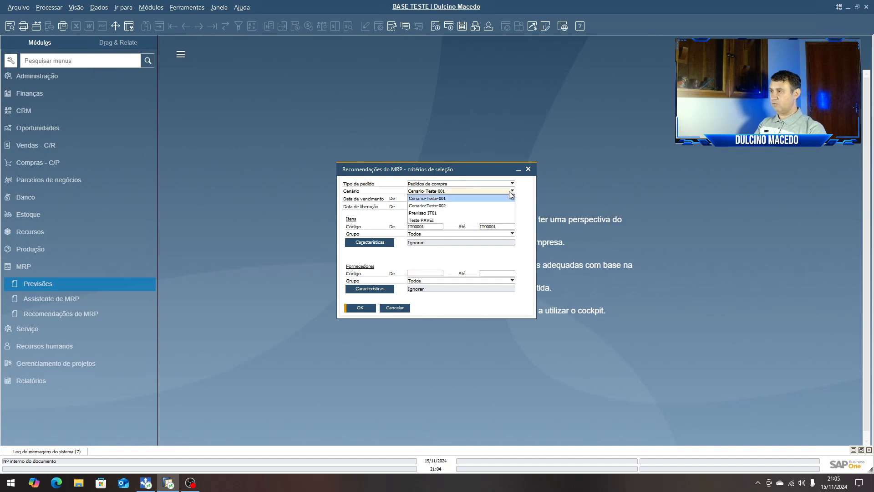
click(428, 213)
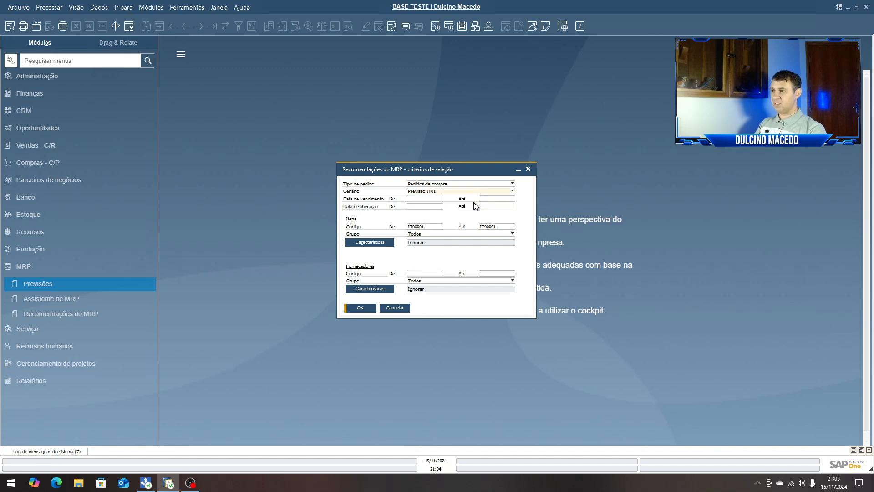
click(362, 308)
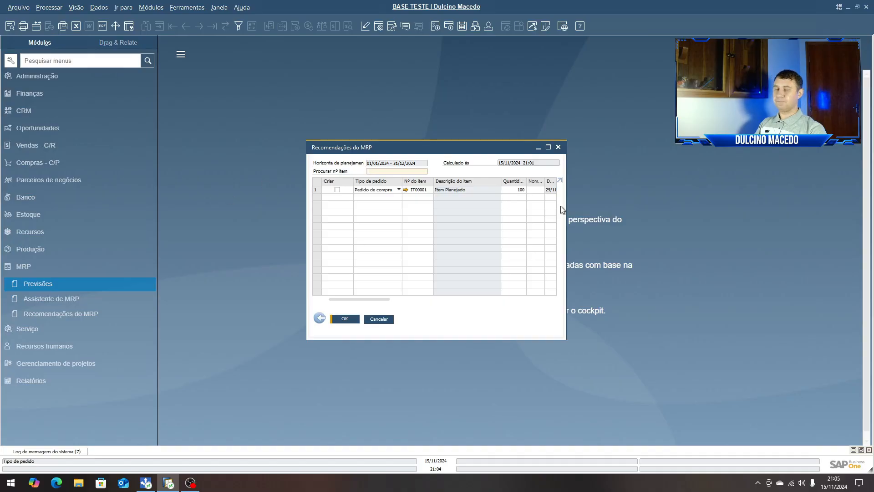
- Enlarge and reposition the recommendations window to inspect the supplier code and price fields of the IT00001 row
click(548, 147)
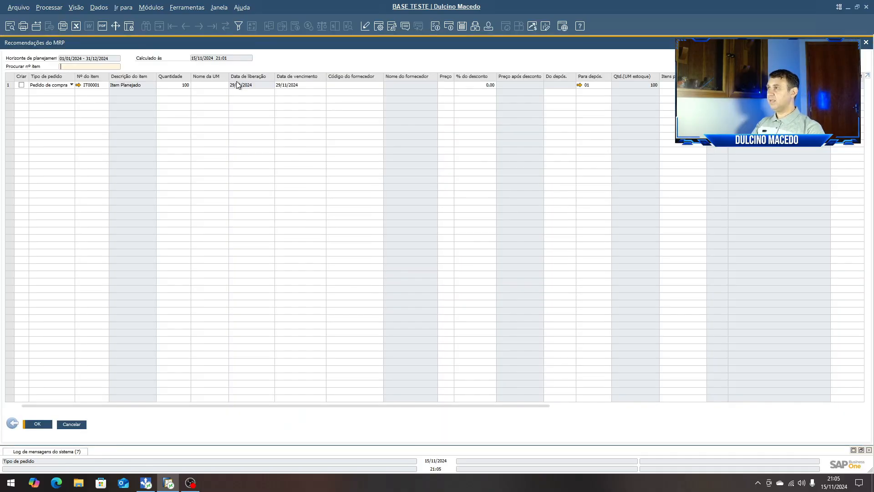
click(856, 42)
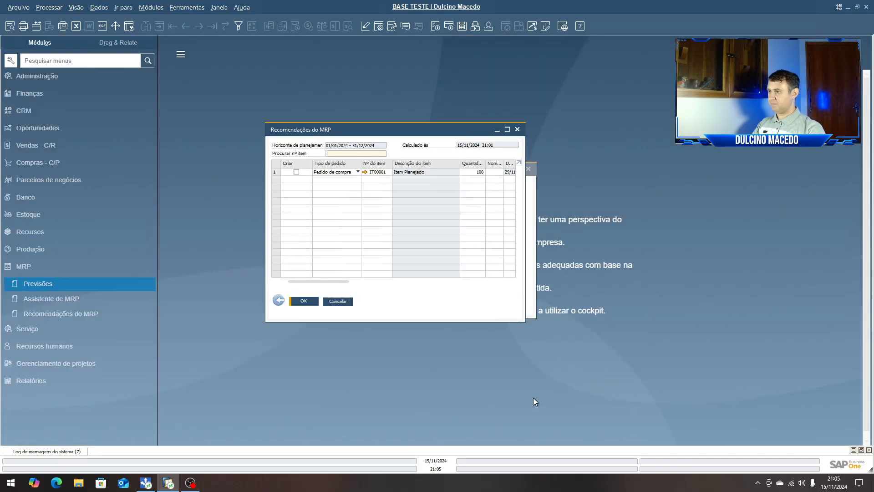
drag(523, 321, 769, 378)
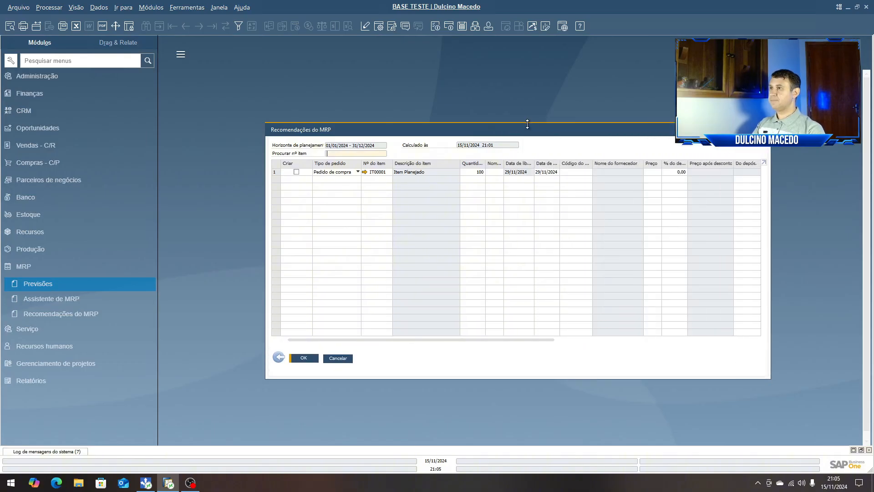
drag(526, 127, 452, 101)
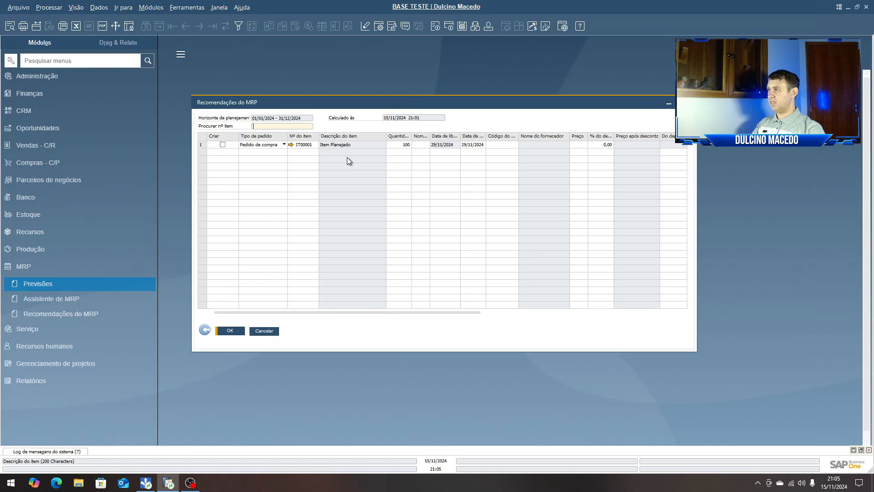
click(500, 144)
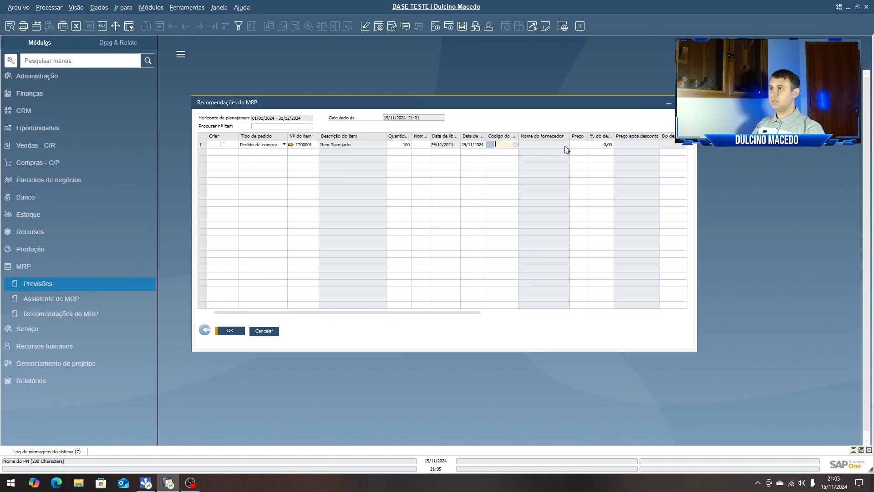
click(581, 145)
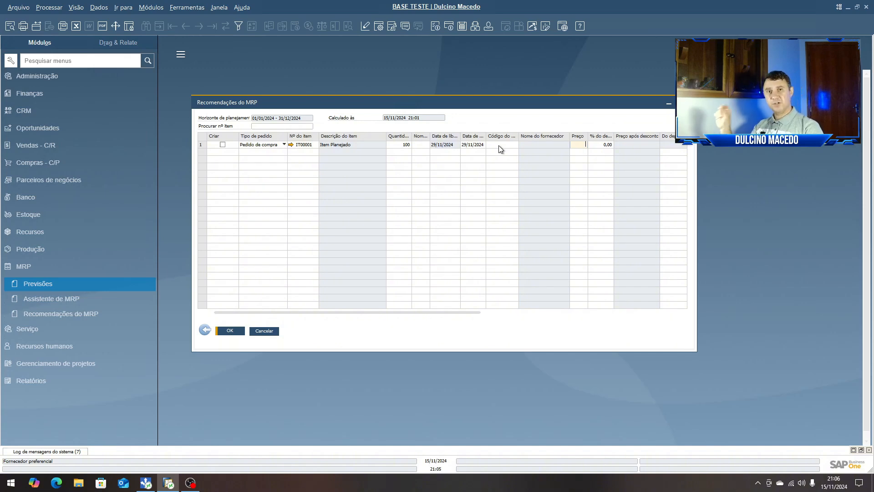
- Set V00004 (Fornecedor Matriz) as the preferred supplier in IT00001's purchasing data, save the item and close its master record
click(291, 145)
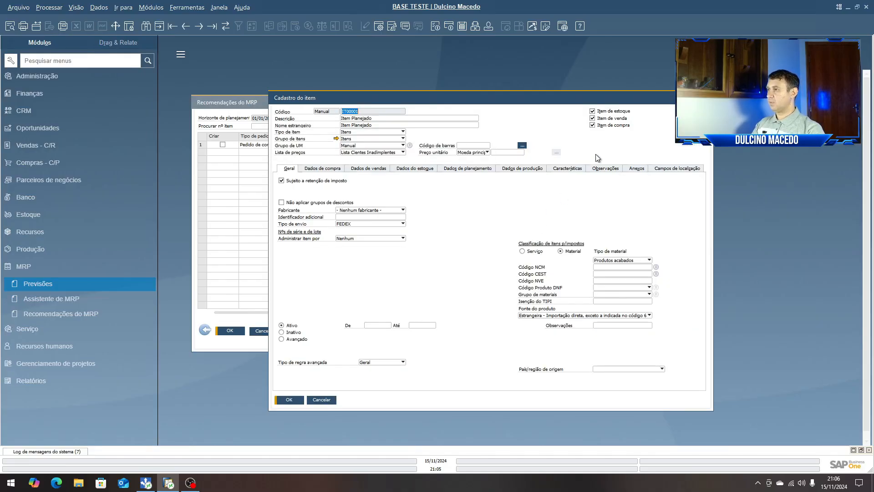
click(319, 170)
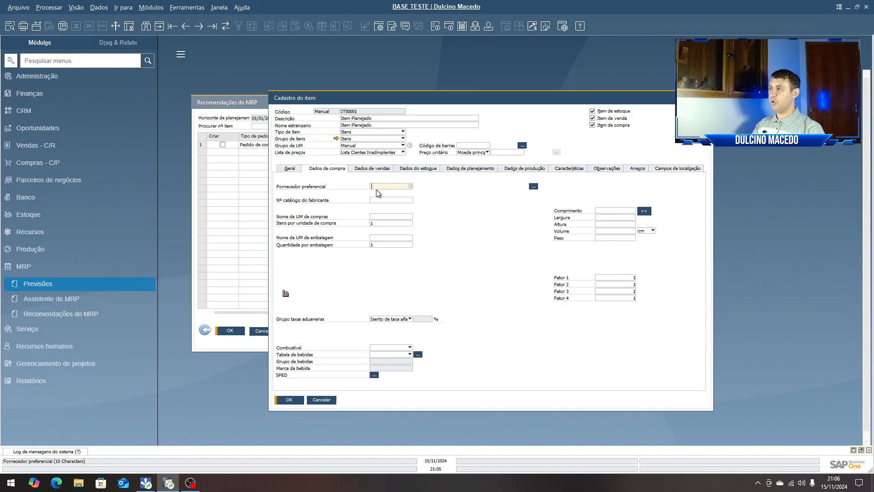
click(411, 188)
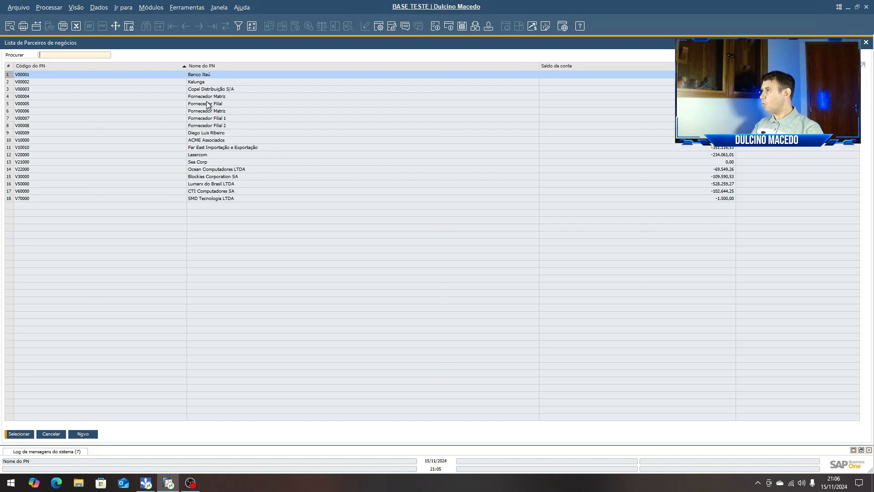
double_click(200, 100)
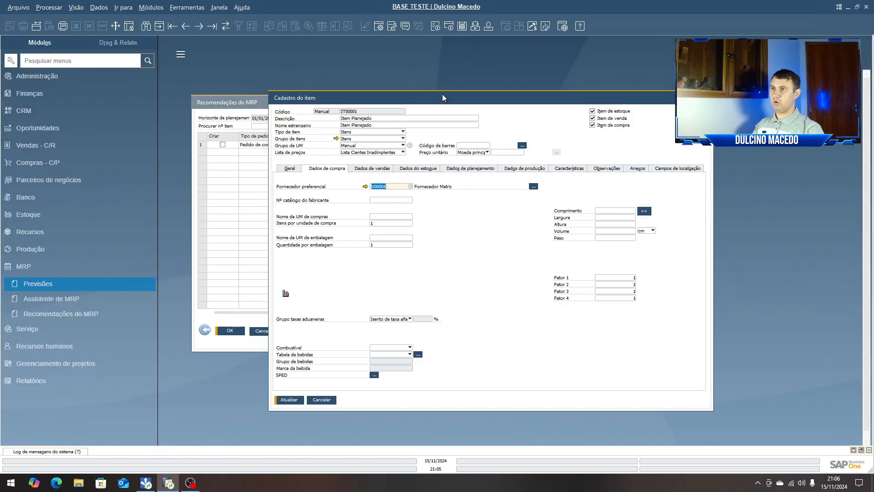
click(292, 401)
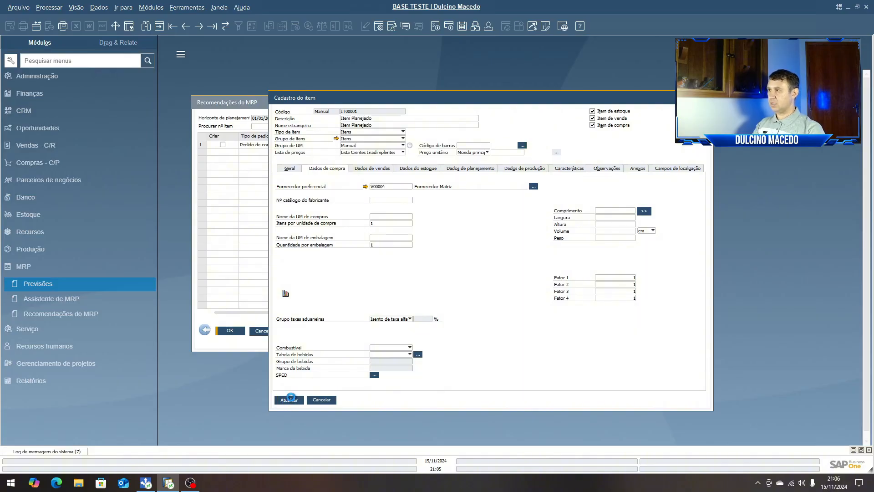
click(292, 400)
- Assign supplier V00005 (Fornecedor Filial) and a price of R$ 25,00 to the IT00001 recommendation and save the changes
click(490, 146)
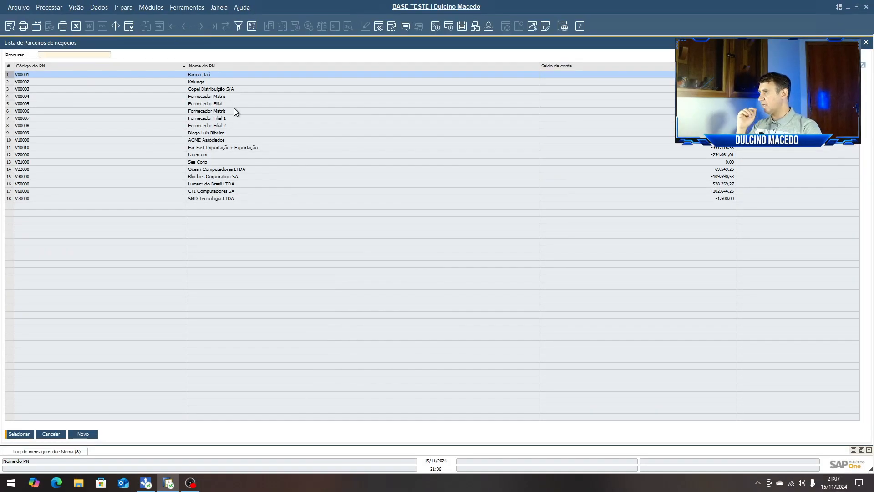
double_click(219, 103)
click(365, 246)
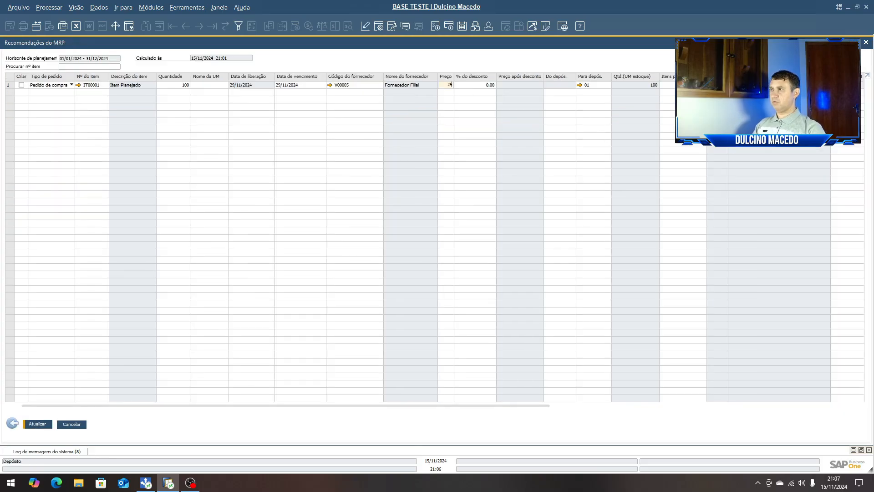
key(Tab)
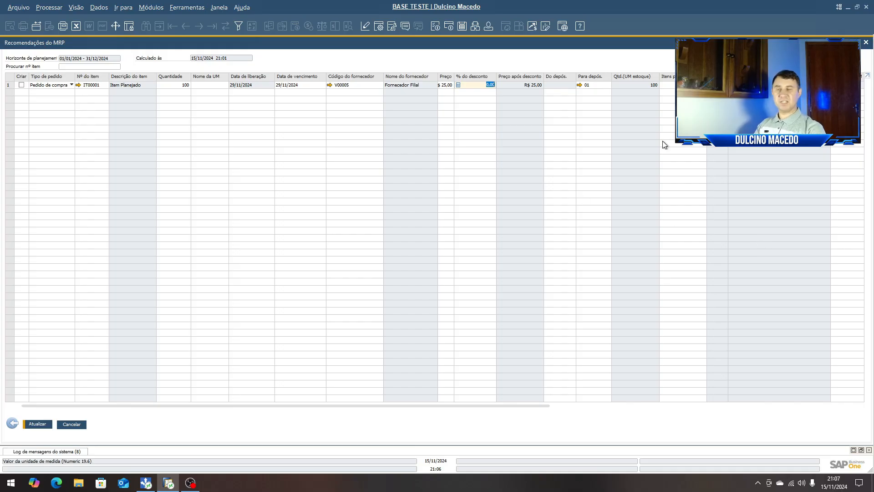
click(37, 425)
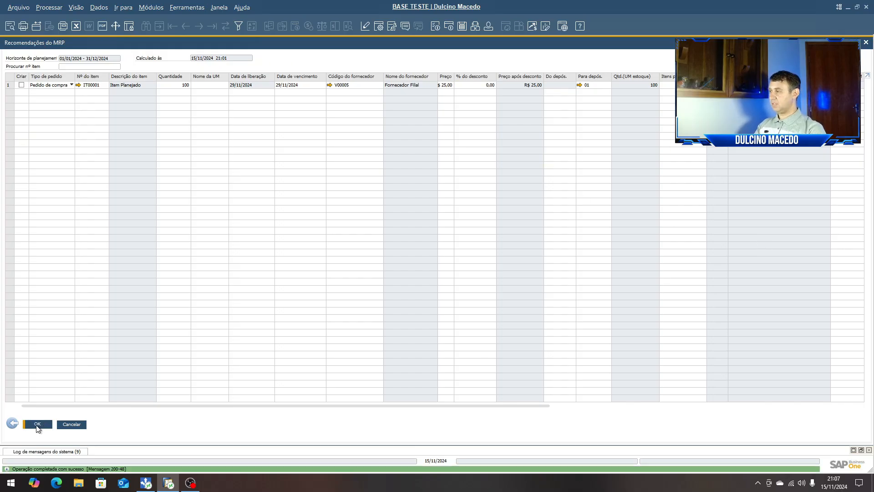
- Mark the IT00001 recommendation for creation and generate its purchase order, acknowledging the system message
click(21, 85)
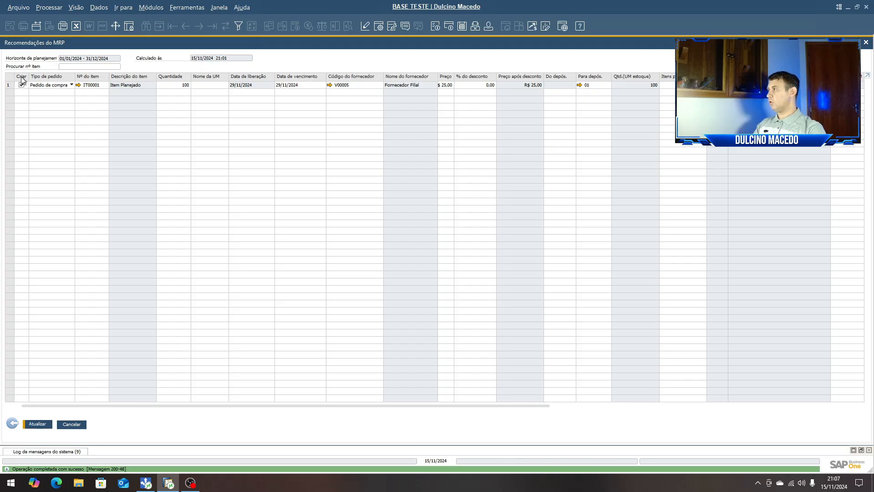
click(21, 81)
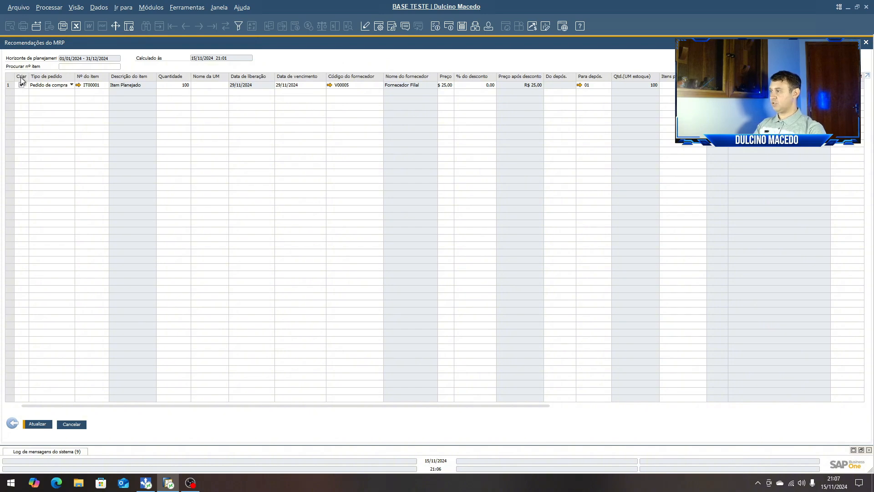
click(22, 85)
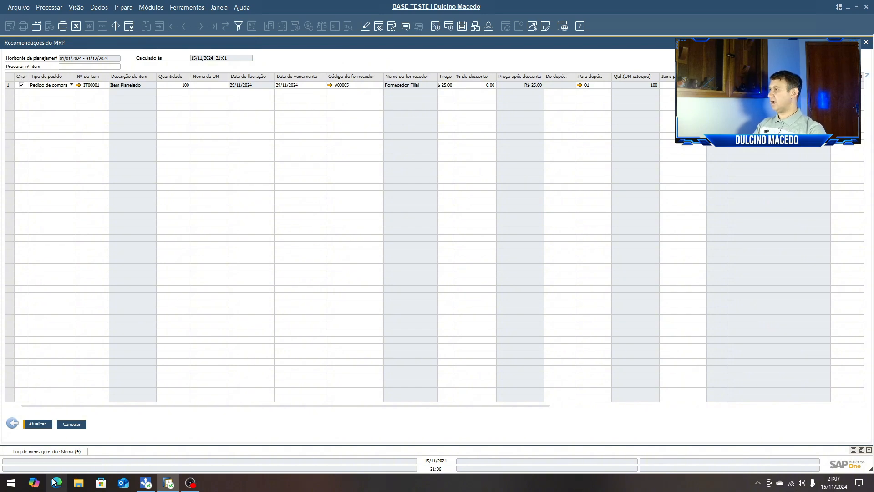
click(37, 424)
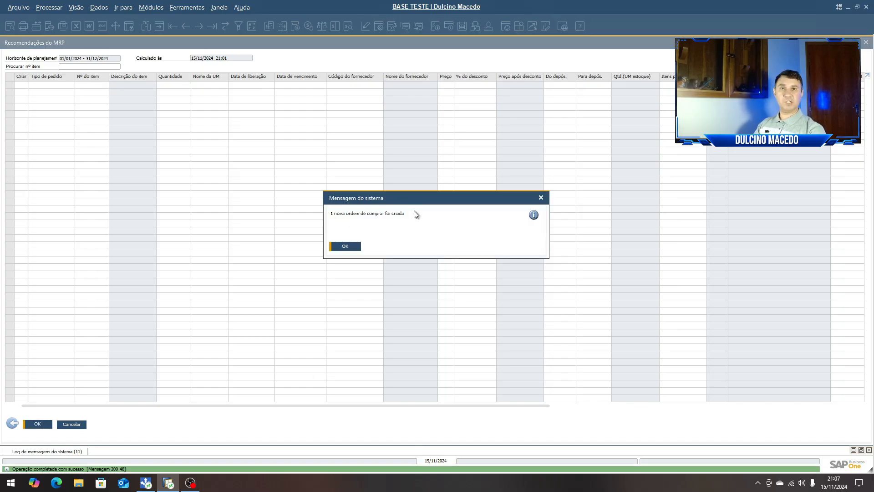
click(345, 246)
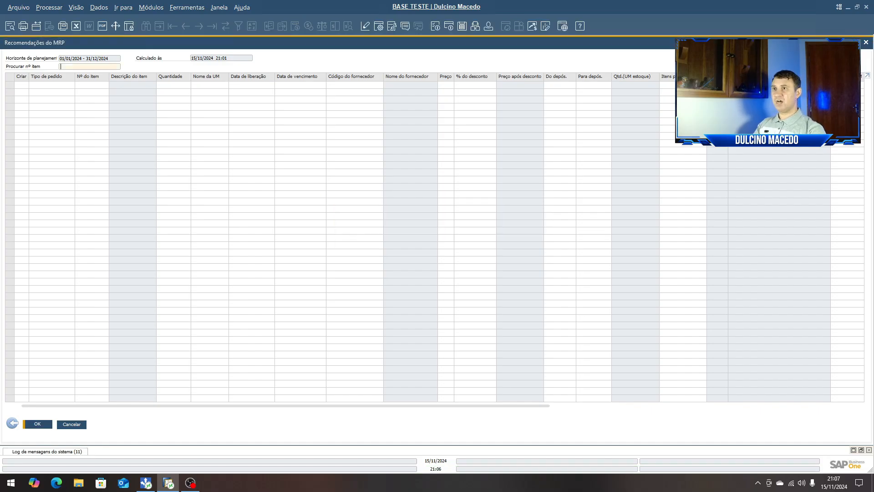
- Minimize the MRP recommendations window, search the menus for "ped" and review the generated purchase order for supplier V00005
click(847, 42)
click(87, 60)
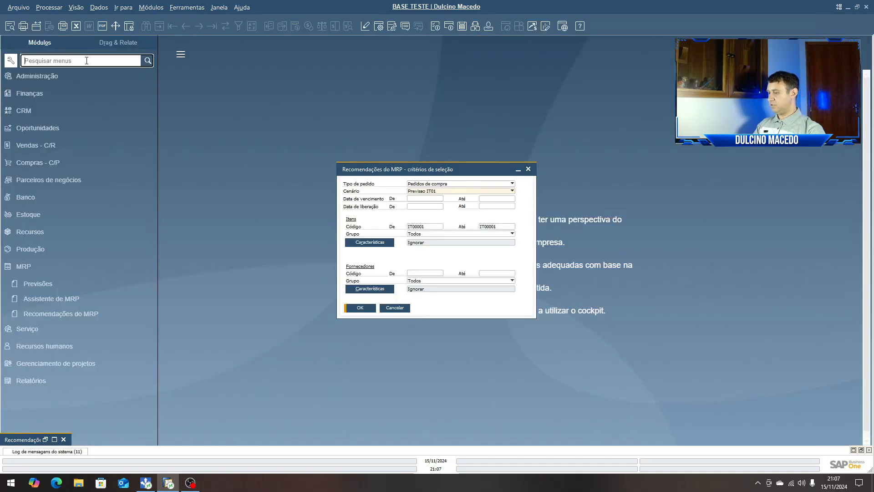
text(ped)
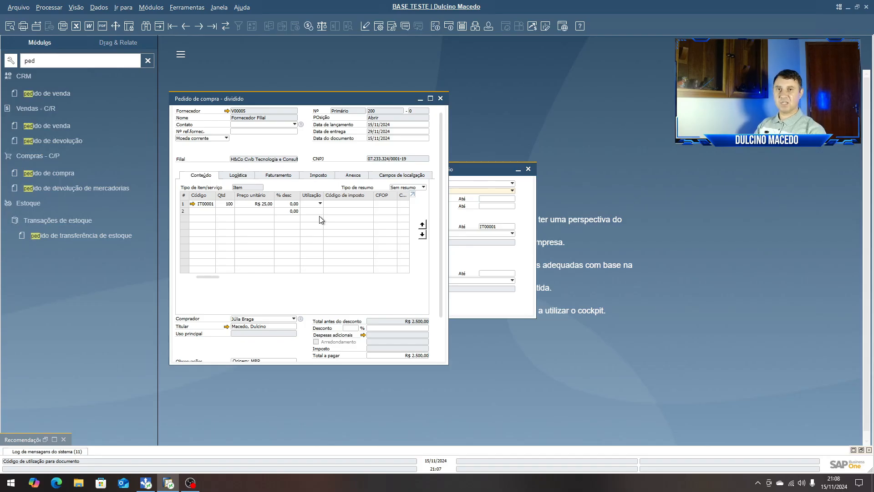
- Close the purchase order, the MRP selection criteria and the minimized recommendations window, and clear the menu search
click(441, 98)
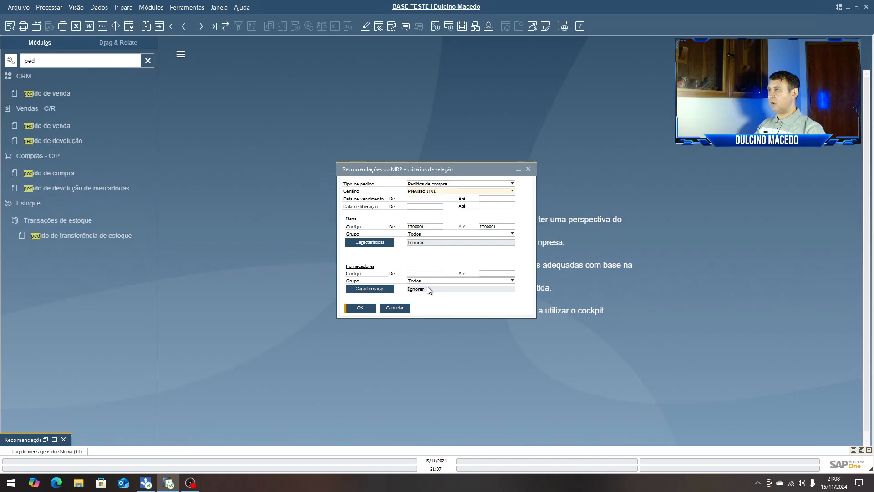
click(399, 308)
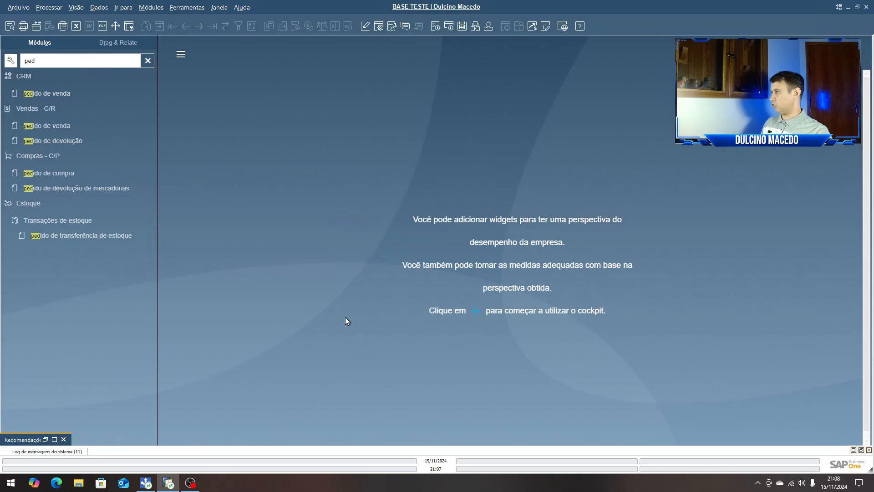
click(63, 439)
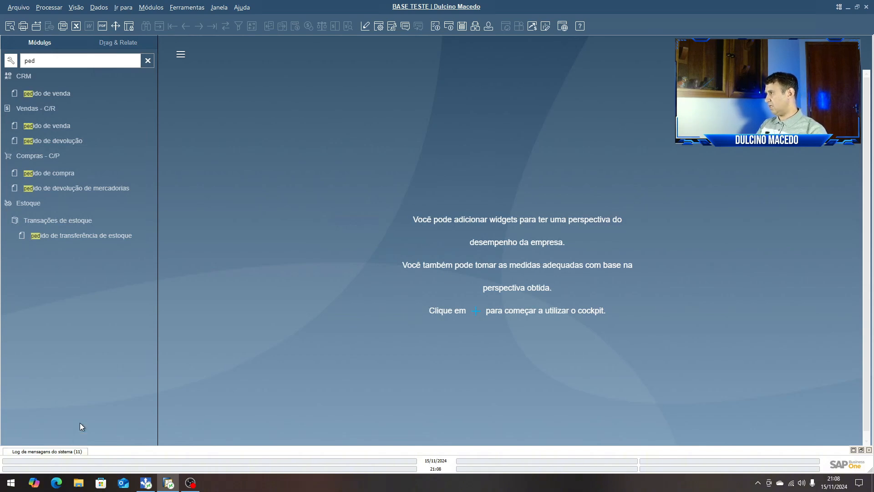
click(147, 61)
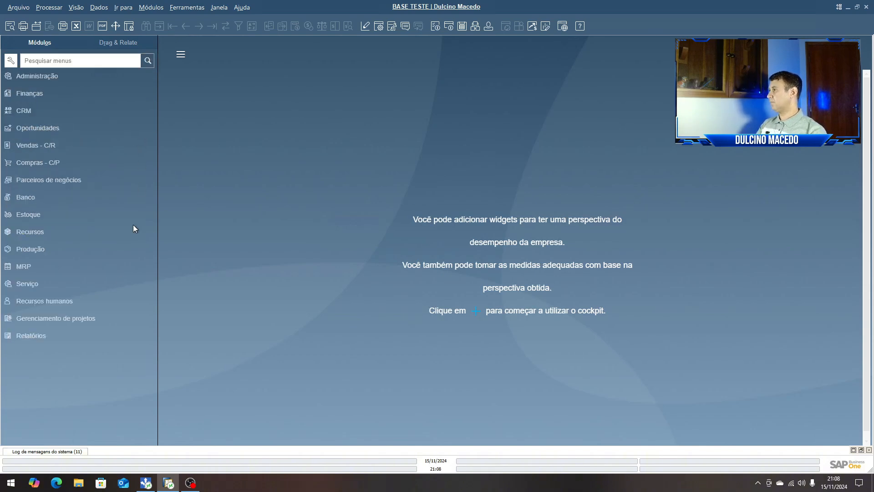
- Start the MRP wizard and create a new scenario with "IT02 Minimo" as both name and description
click(30, 269)
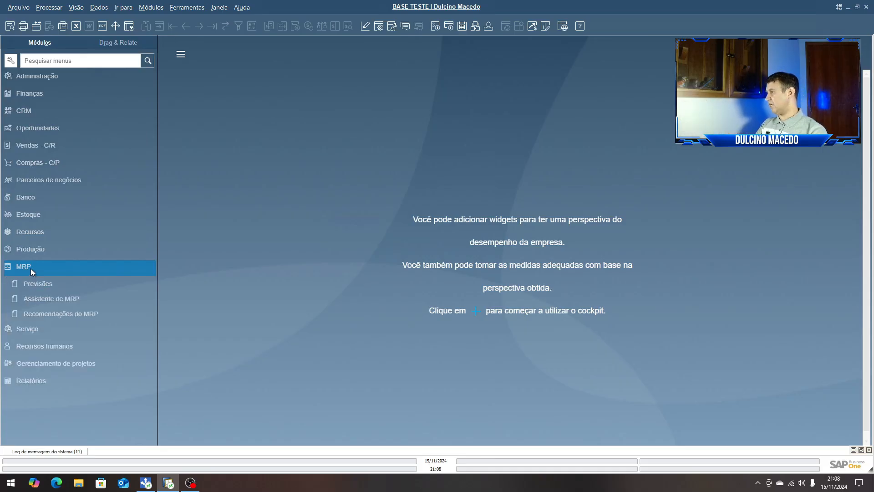
click(51, 300)
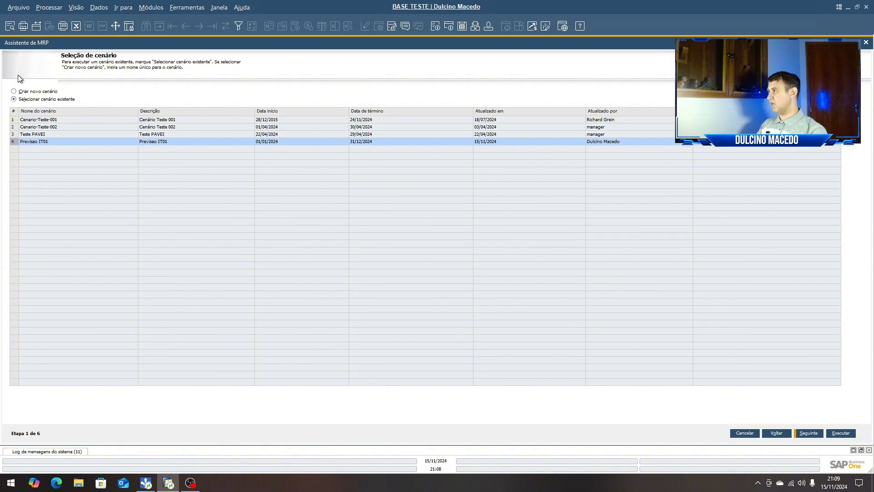
click(13, 91)
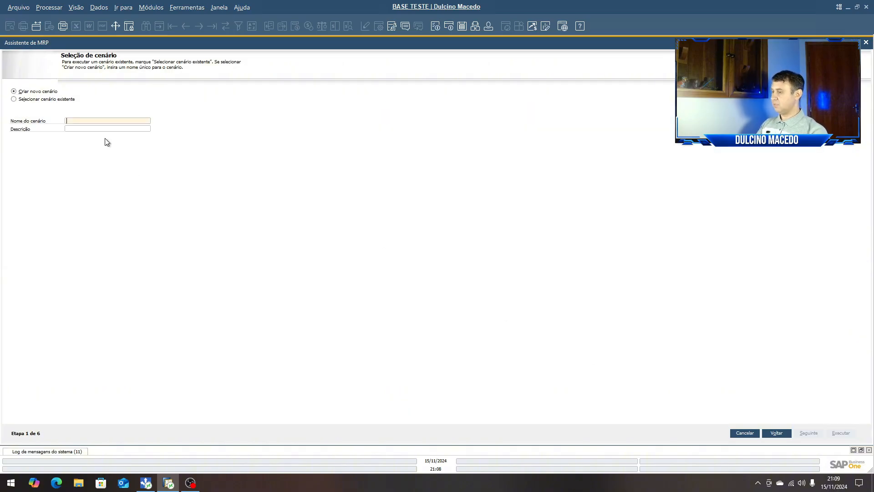
text(IT)
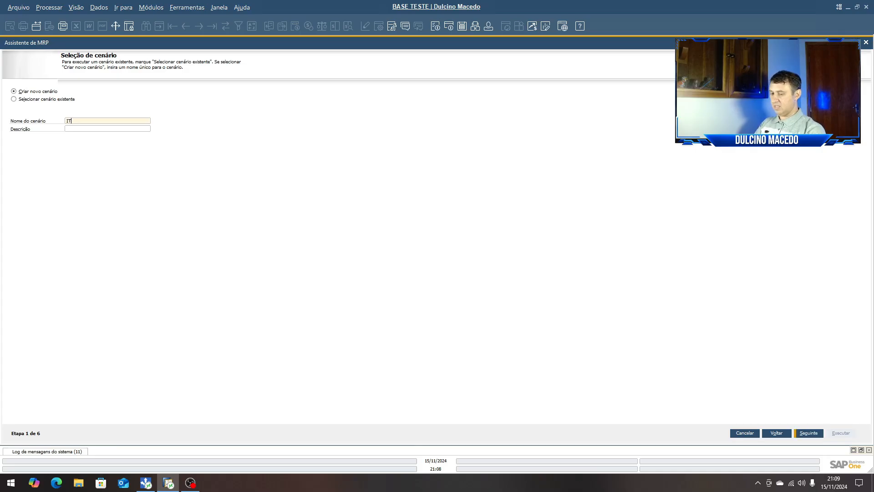
text(02)
key(Tab)
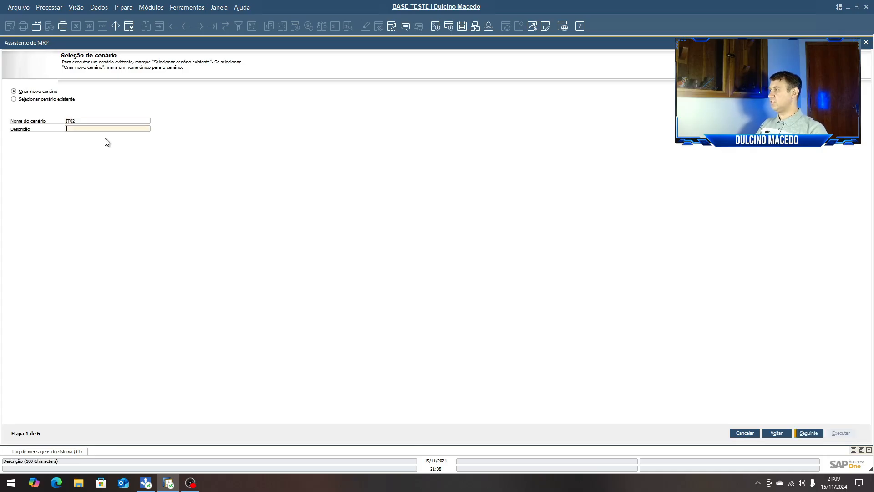
key(shift+Tab)
key(End)
text(mINI)
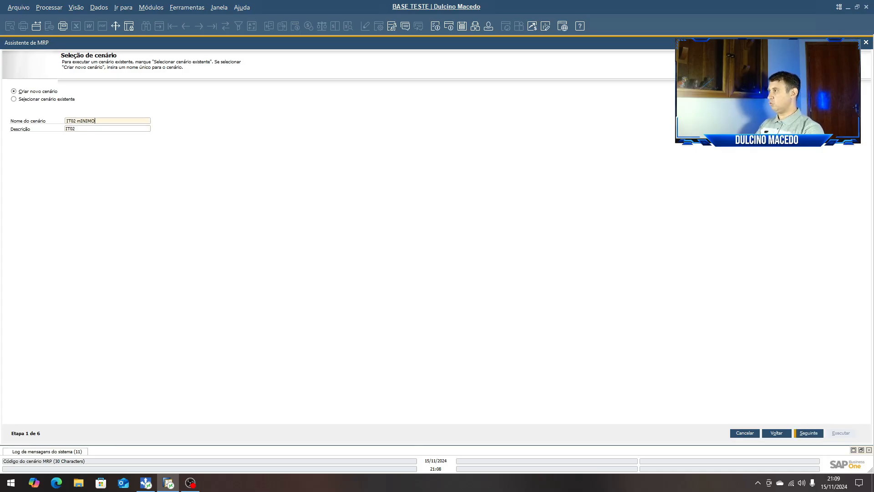
key(Tab)
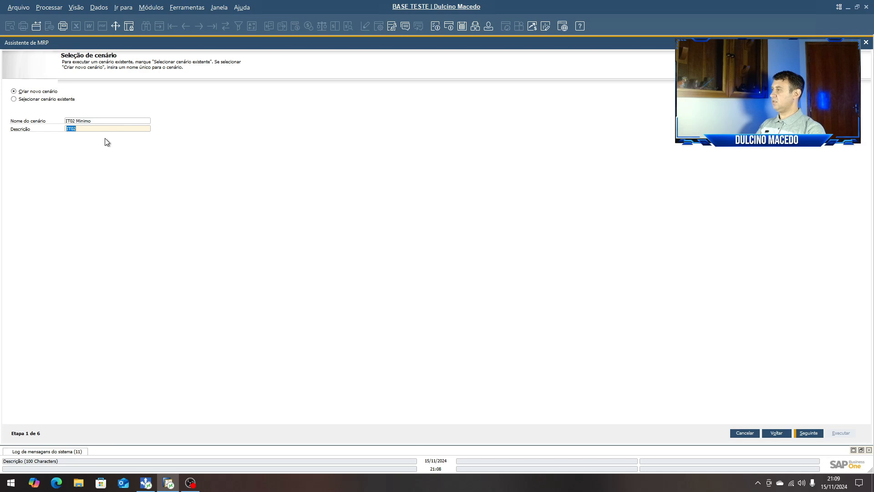
text(IT02 Minimo)
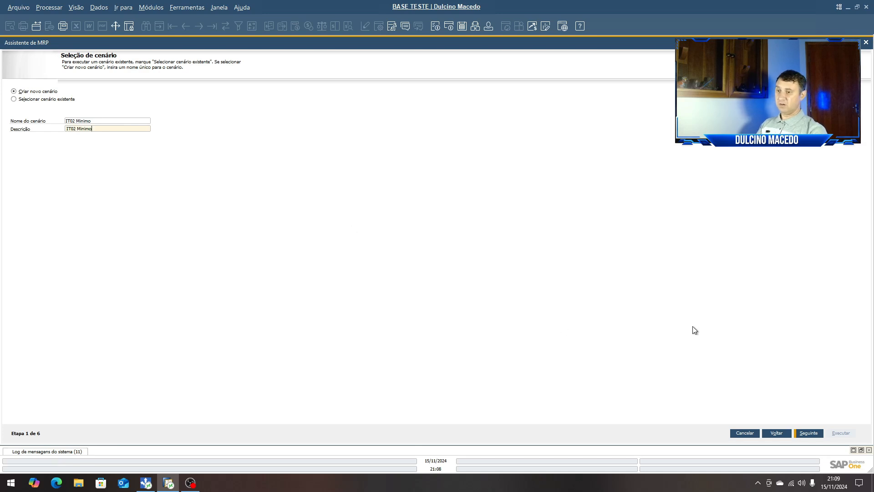
click(810, 434)
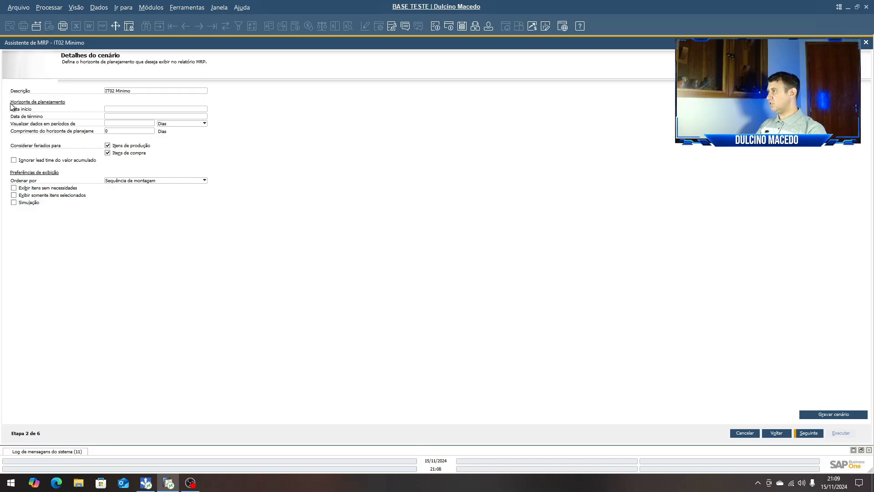
- Set the planning horizon from 01/01/2024 to 31/12/2024 in monthly periods and show only selected items
click(129, 109)
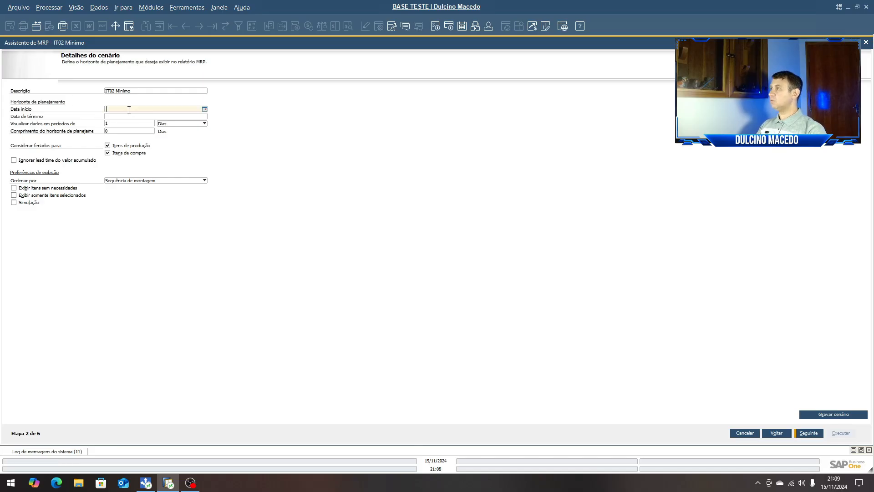
text(01/)
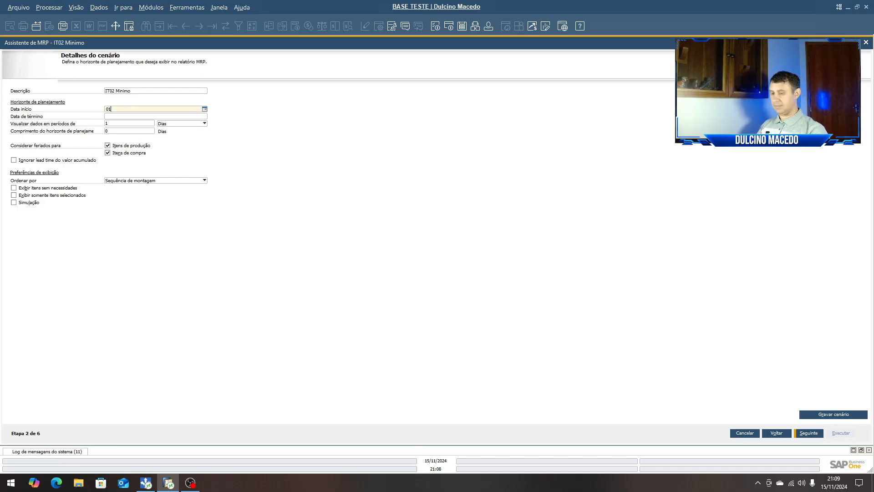
text(01)
key(Tab)
text(310)
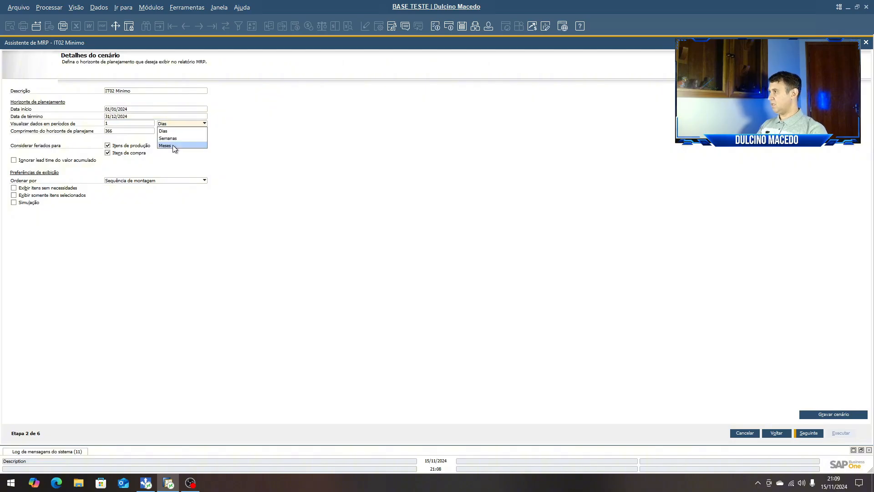
click(173, 145)
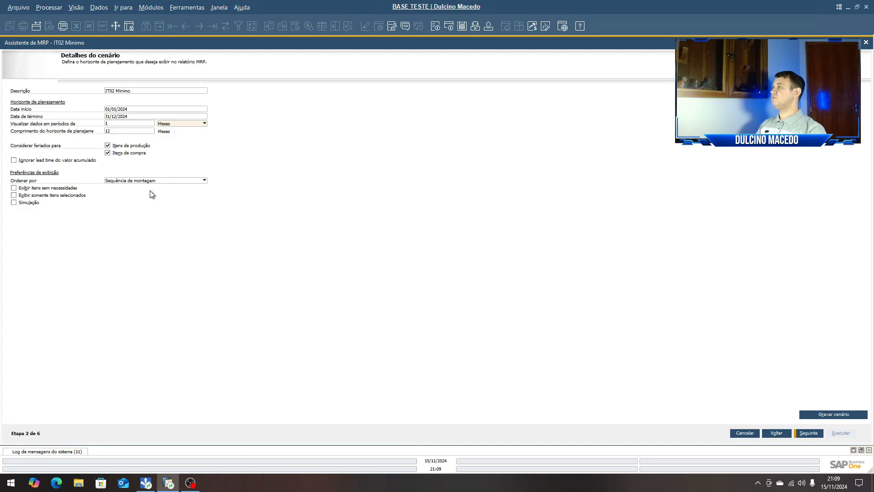
click(14, 195)
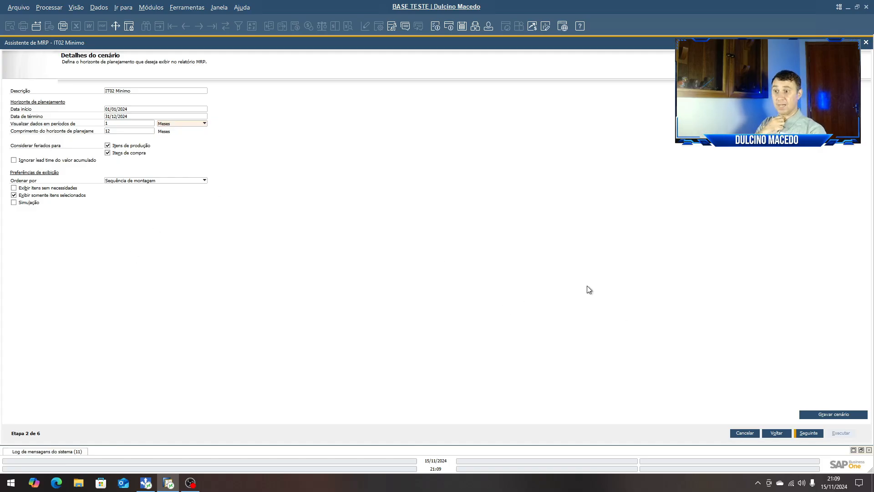
click(802, 433)
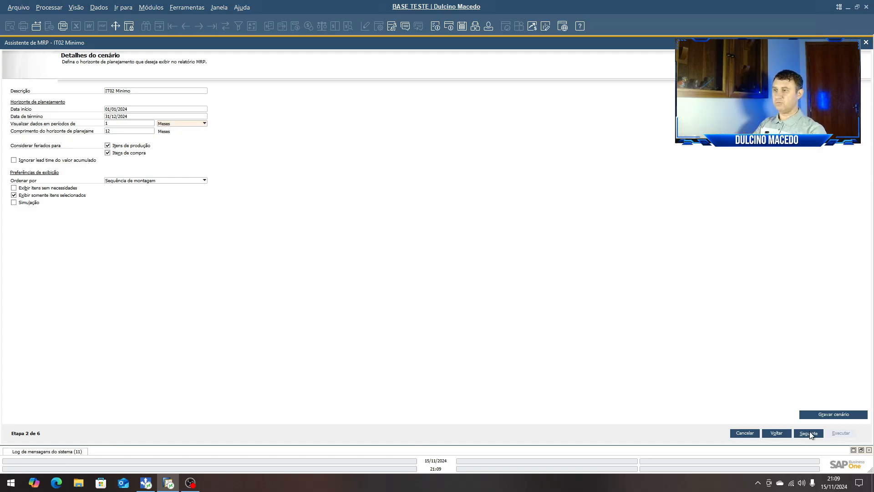
- Restrict the scenario to selected items and insert IT0002 by using it as both ends of the item range
click(14, 105)
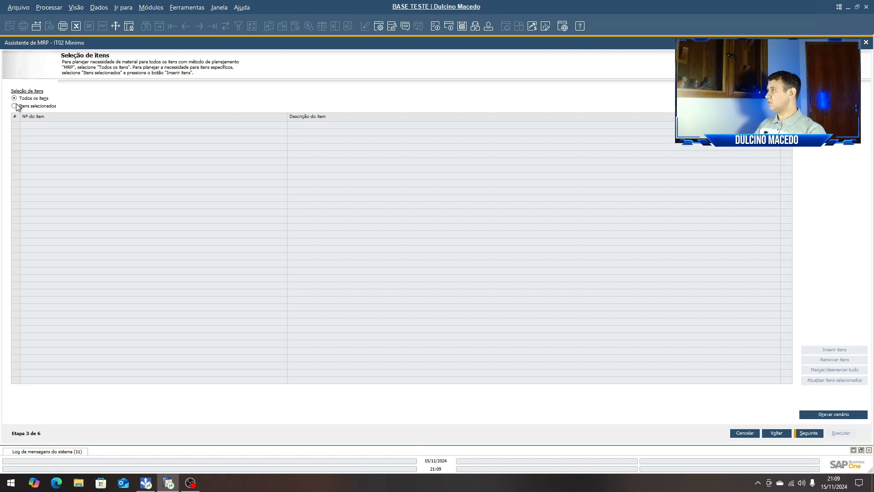
click(831, 349)
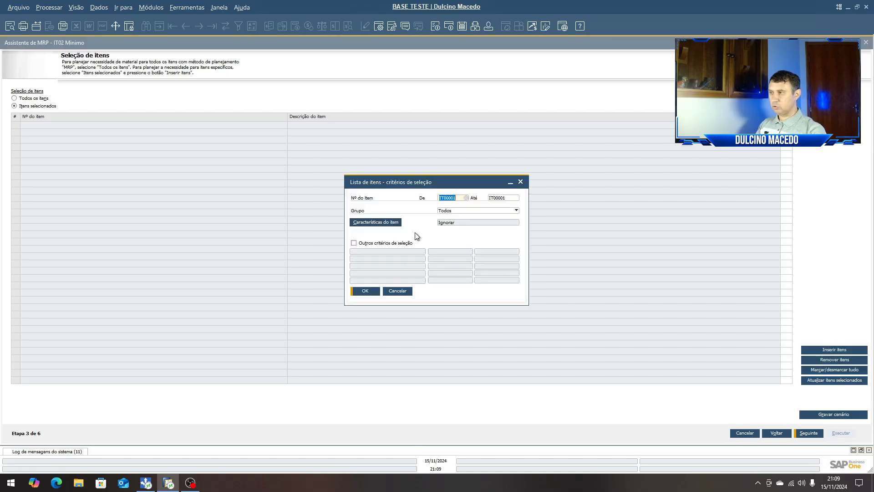
key(End)
key(BackSpace)
key(BackSpace)
key(BackSpace)
key(BackSpace)
key(BackSpace)
text(0002)
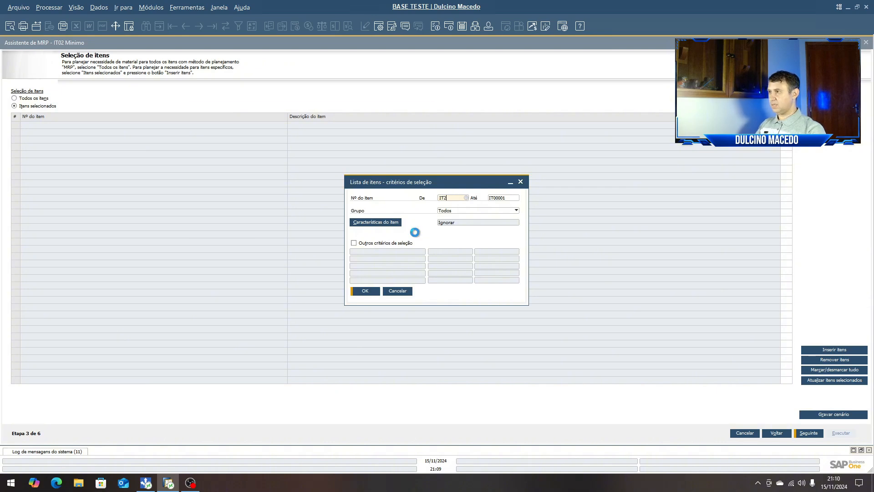
key(Tab)
key(End)
key(BackSpace)
key(BackSpace)
key(BackSpace)
key(BackSpace)
key(BackSpace)
text(*2)
key(Tab)
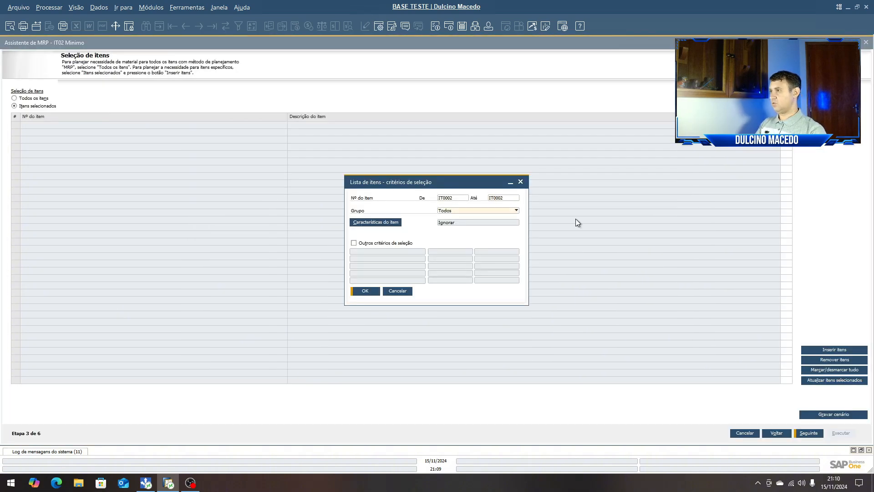
click(367, 291)
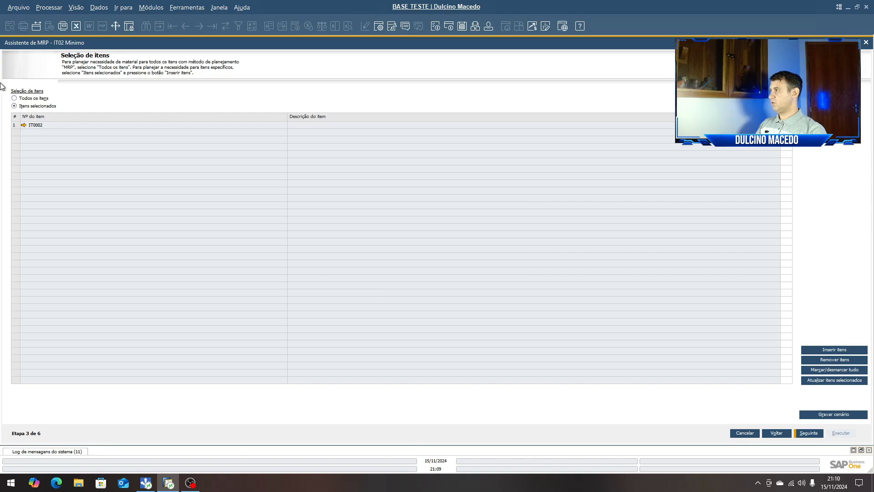
click(809, 433)
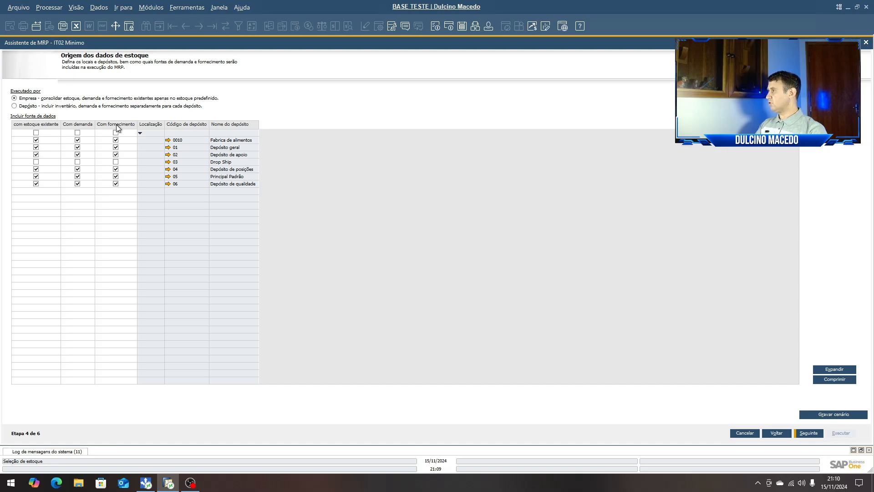
- Clear all warehouse data sources and include existing stock, demand and supply only for warehouse 01 (Depósito geral)
double_click(40, 125)
click(116, 148)
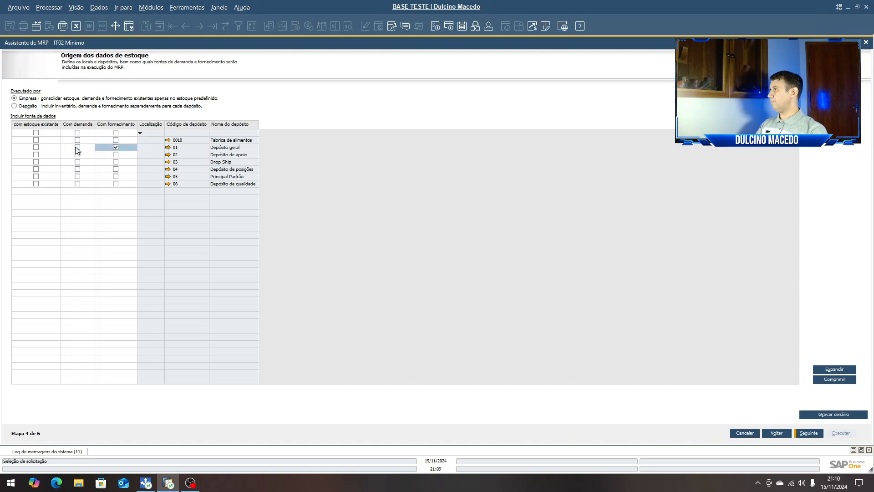
click(77, 148)
click(35, 147)
click(808, 433)
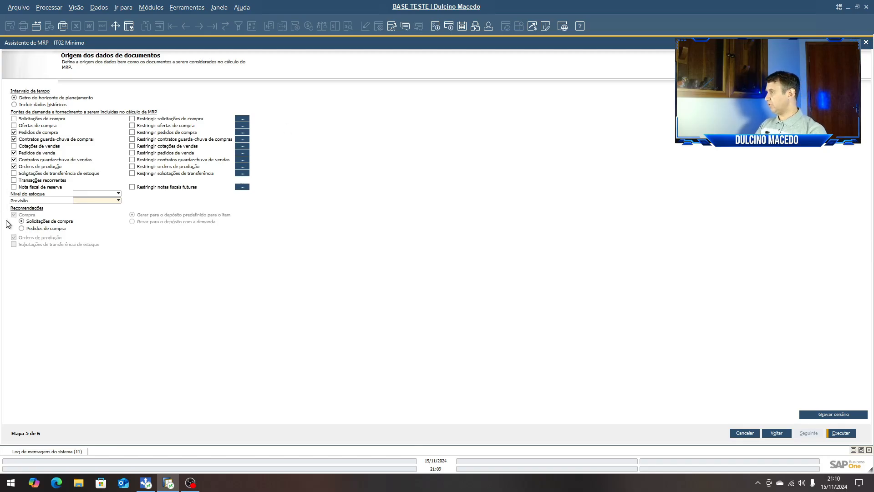
- Set the scenario's stock level to Mínimo and run the MRP calculation
click(118, 194)
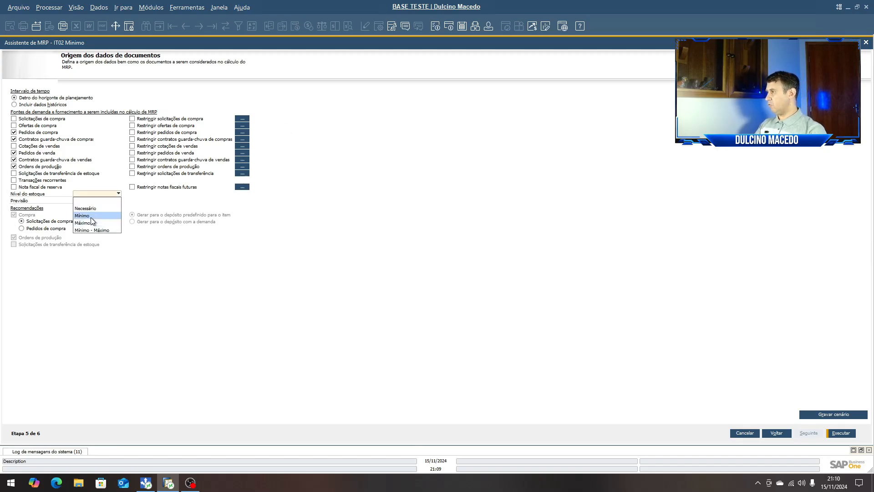
click(91, 215)
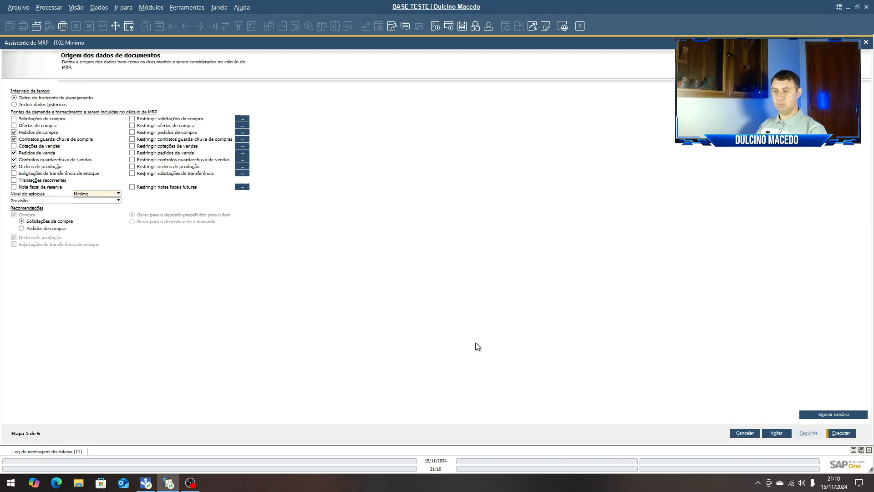
click(843, 435)
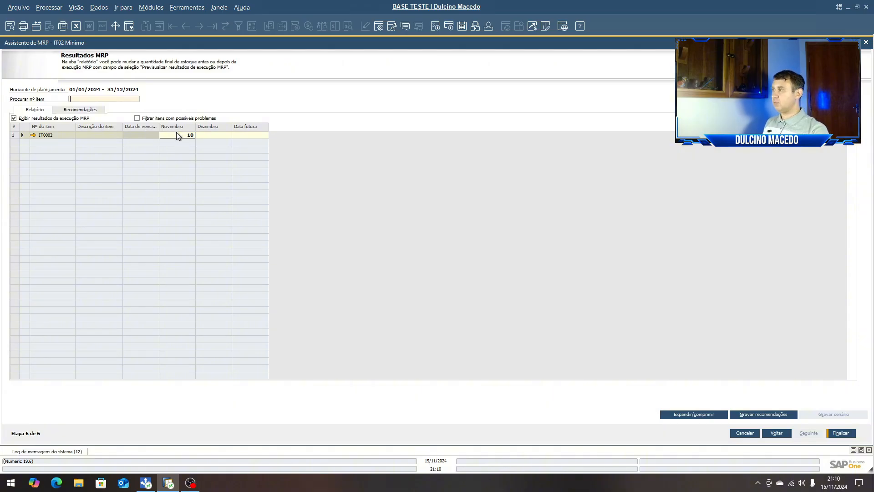
- Open the master record of IT0002 from the MRP results and check the minimum stock defined for warehouse 01
click(33, 135)
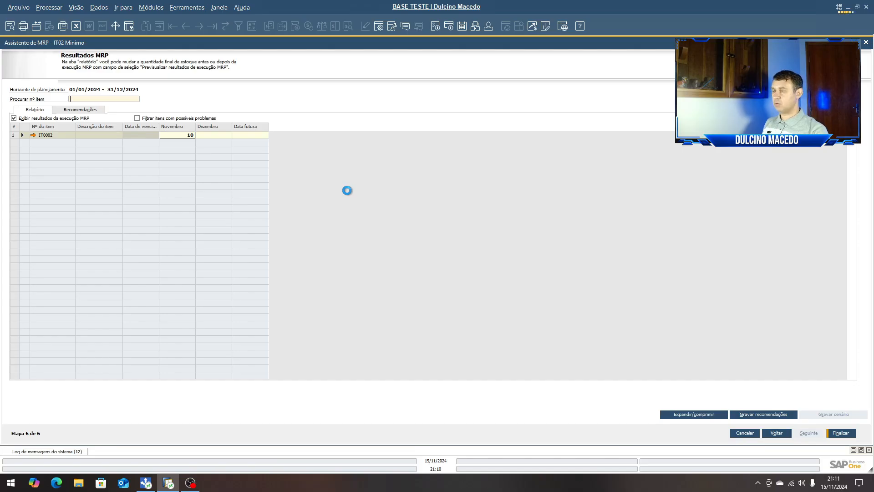
click(420, 169)
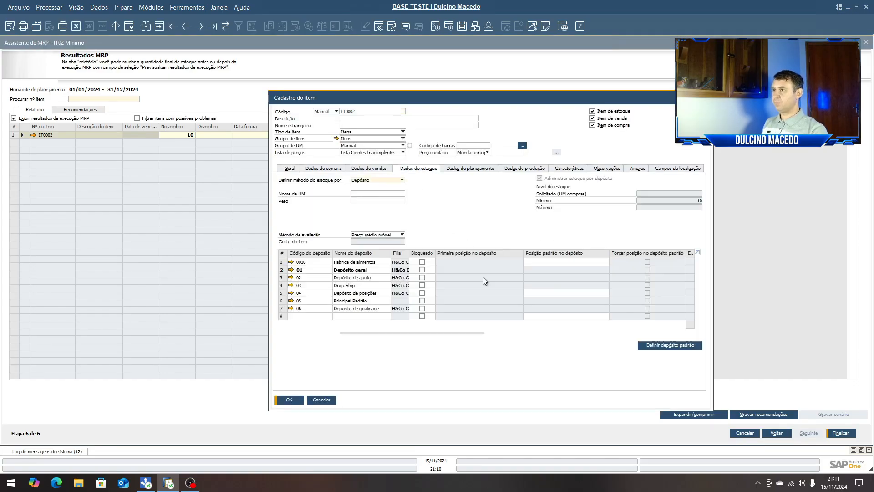
click(282, 269)
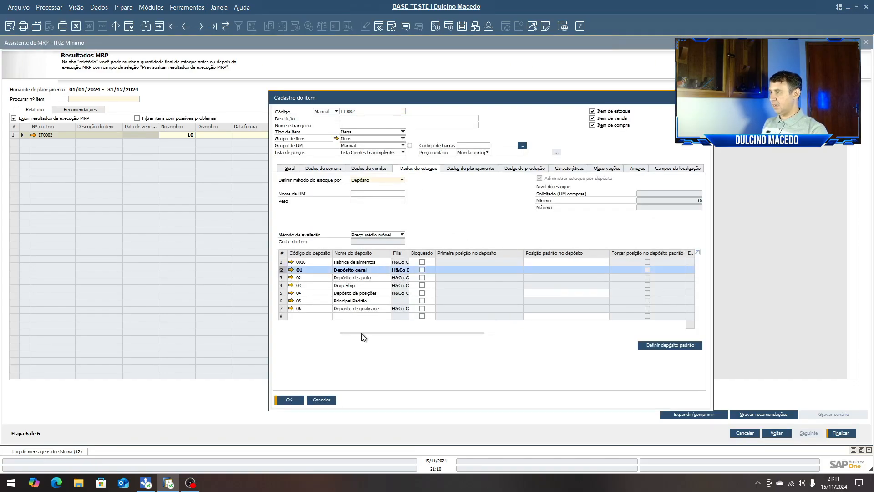
drag(411, 333, 577, 330)
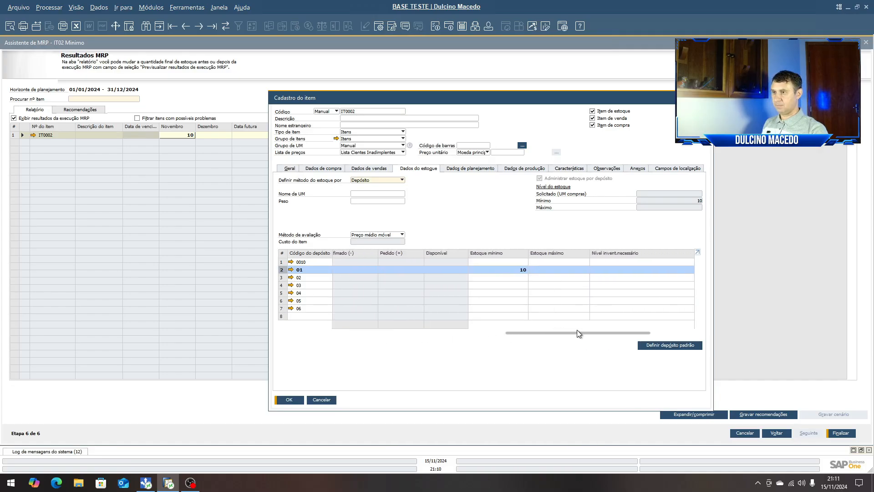
click(324, 401)
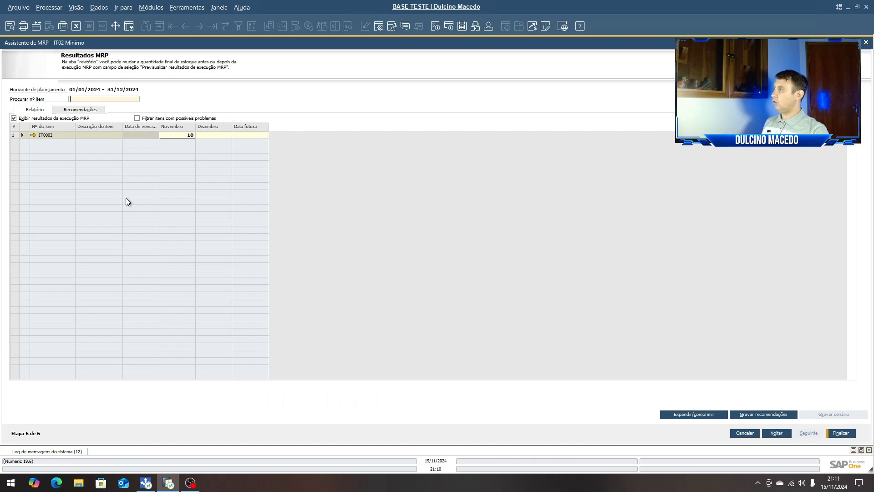
- Finish the MRP wizard saving its recommendations, and filter the MRP recommendations by order type Pedidos de compra and scenario IT02 Minimo
click(842, 434)
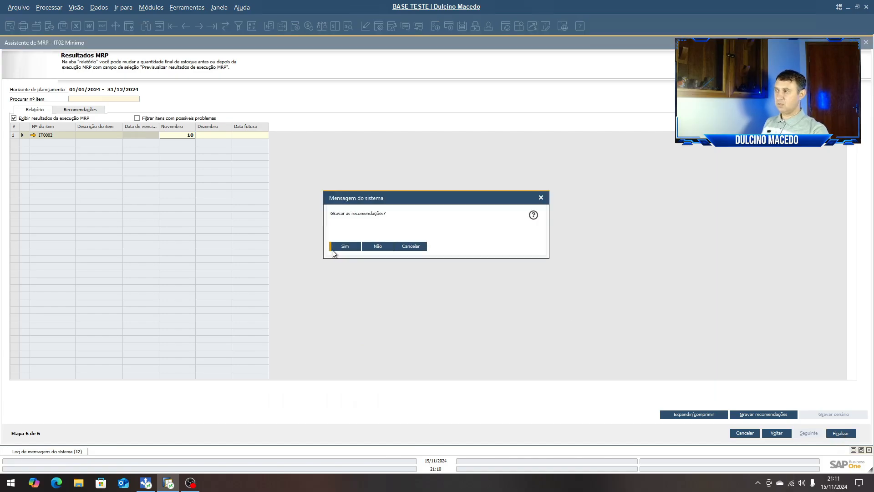
click(350, 248)
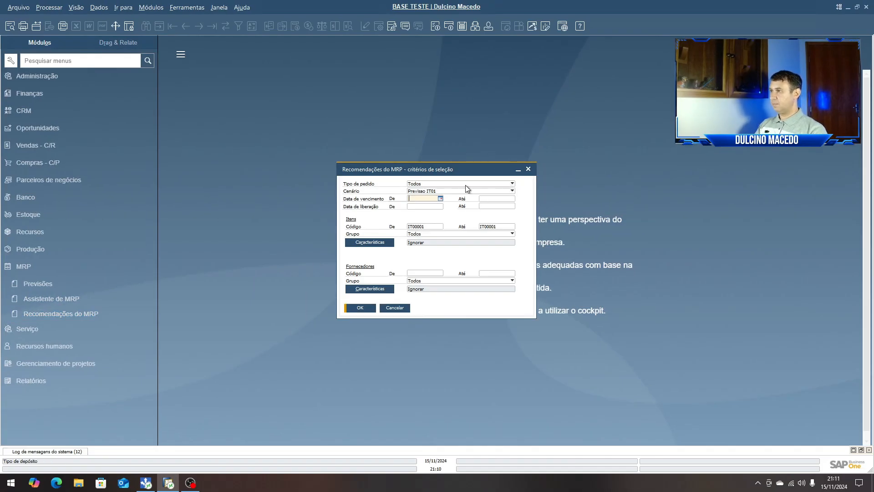
click(450, 184)
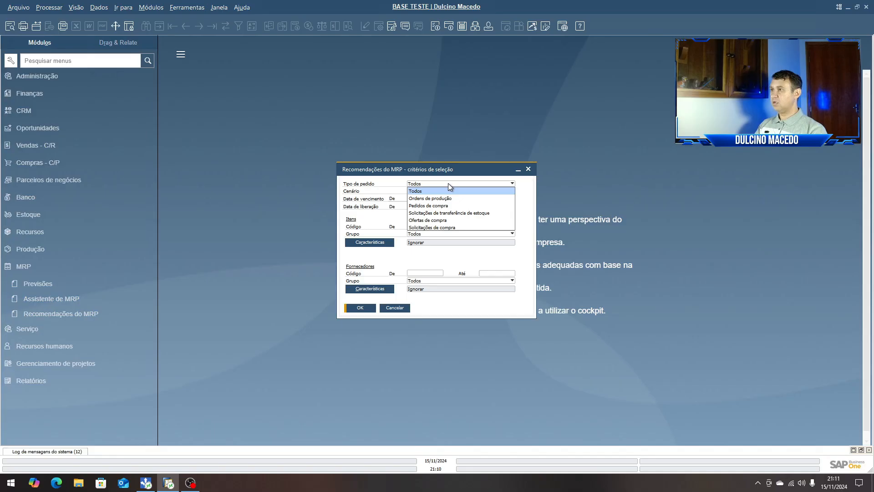
click(458, 206)
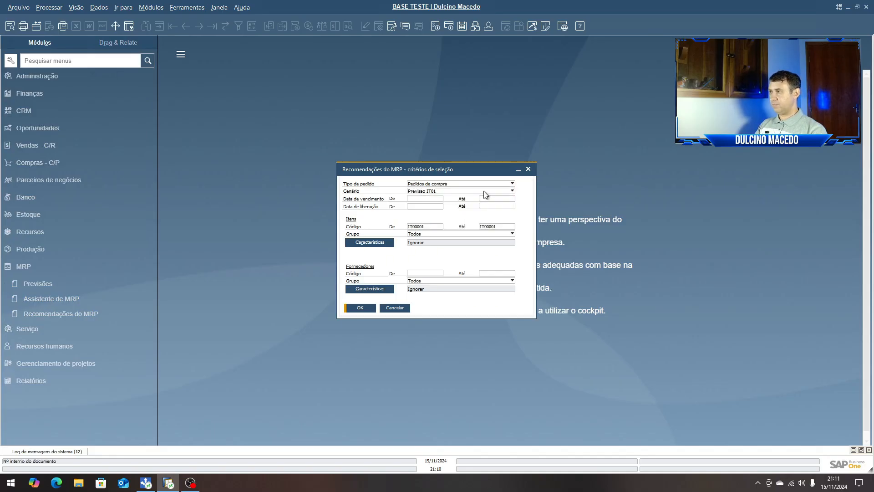
click(485, 192)
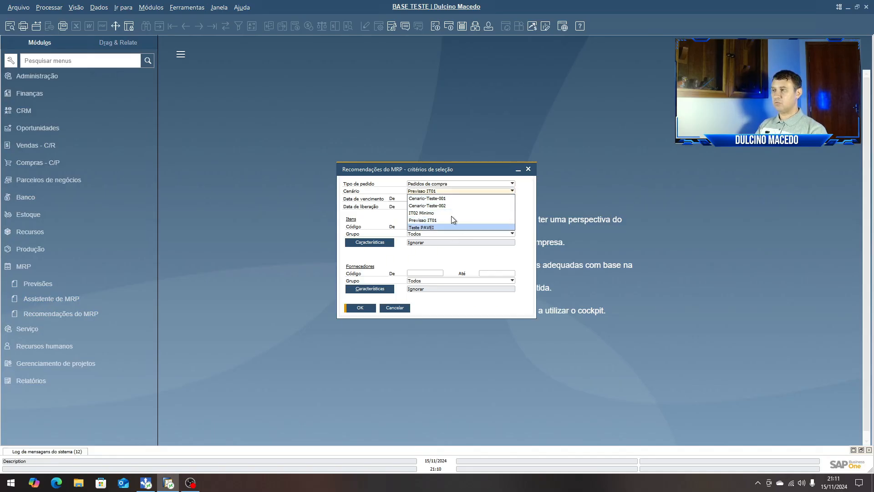
click(415, 212)
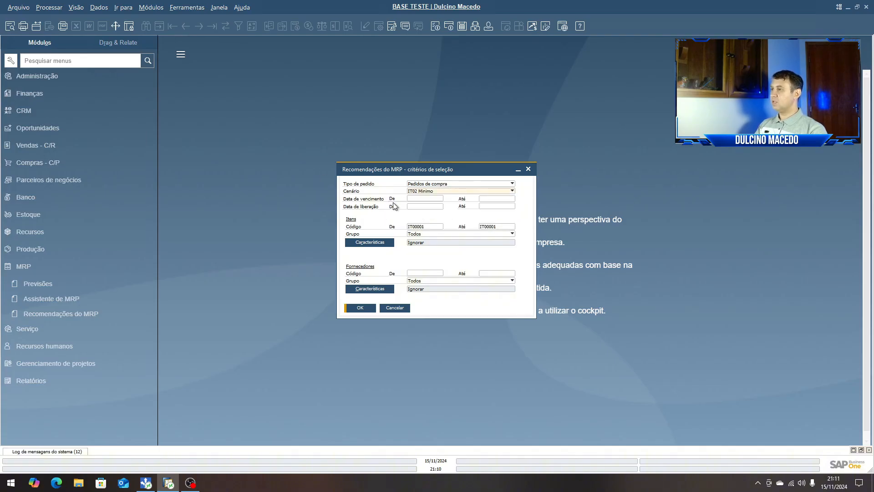
- Clear both ends of the item code range and try to list the matching recommendations
double_click(431, 227)
key(BackSpace)
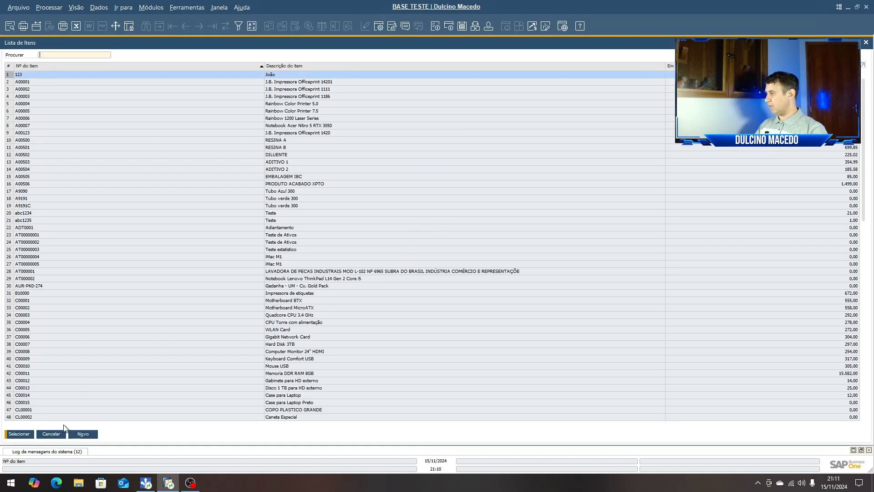
click(59, 434)
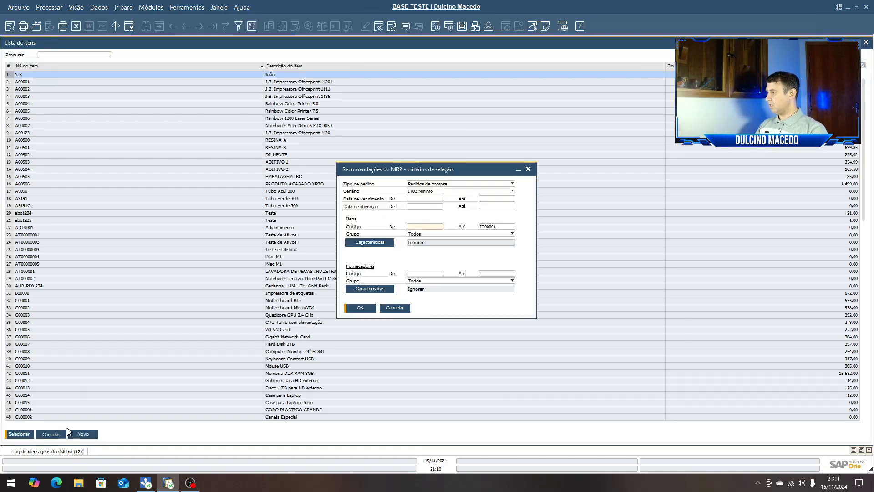
double_click(501, 226)
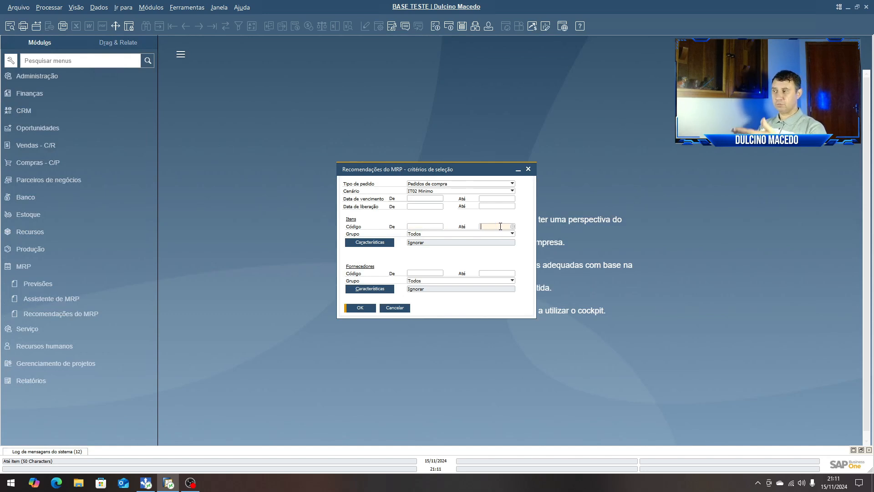
click(360, 308)
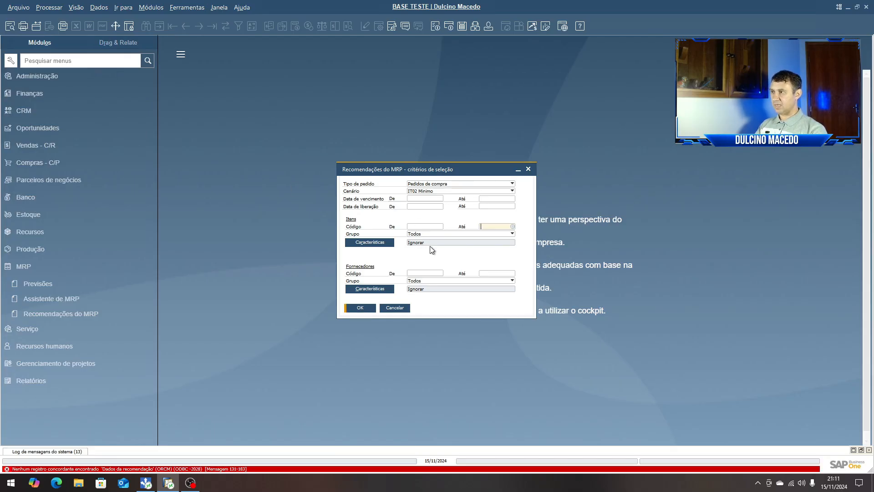
- Set the order type to Todos and list the recommendations of scenario IT02 Minimo
click(488, 182)
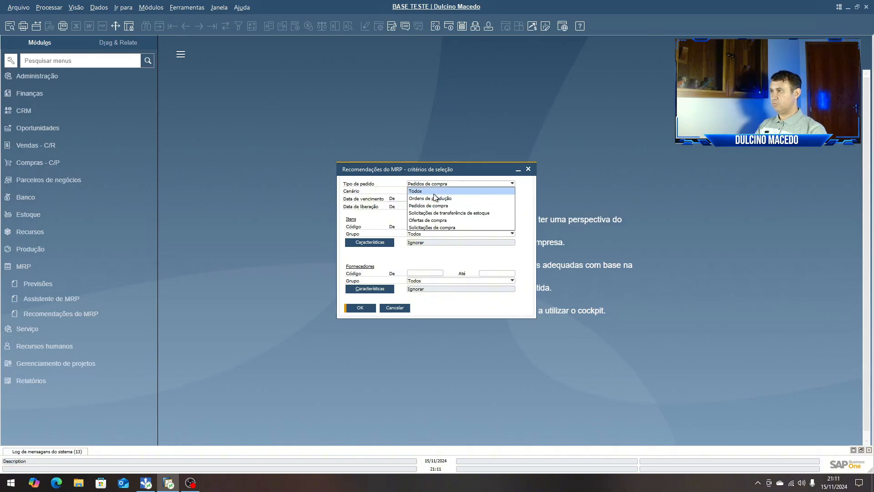
click(434, 192)
click(360, 308)
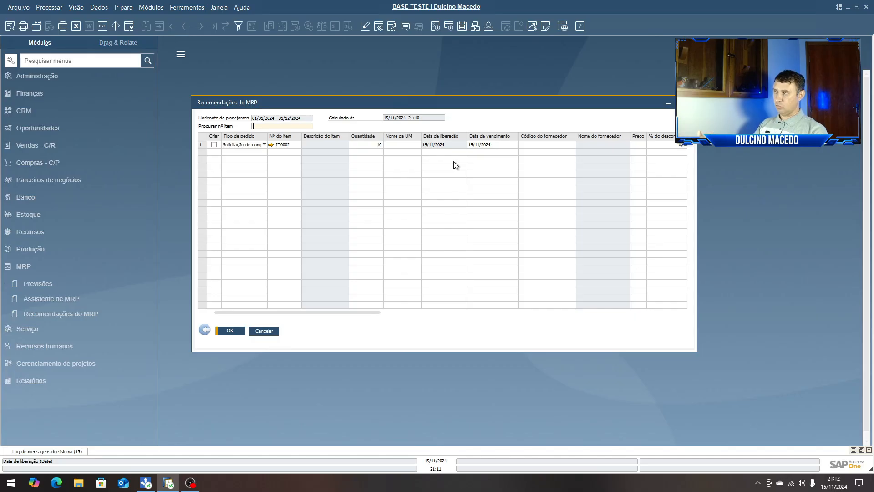
- Reopen scenario IT02 Minimo in the MRP wizard, examine which purchase document type it recommends, and close the wizard
click(45, 294)
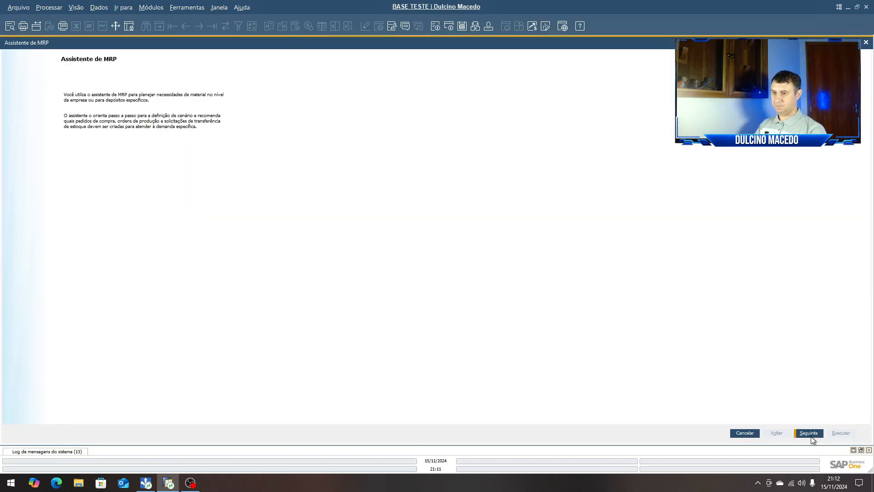
click(809, 433)
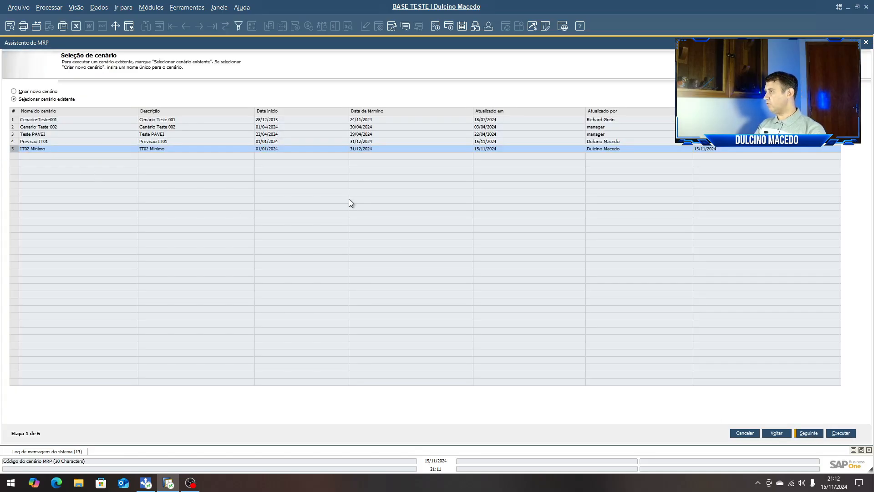
click(809, 435)
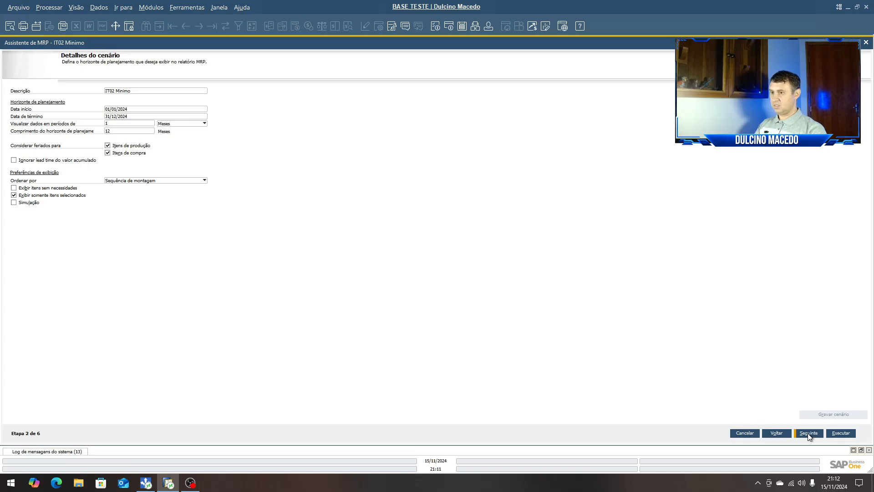
click(809, 434)
click(809, 434)
click(809, 433)
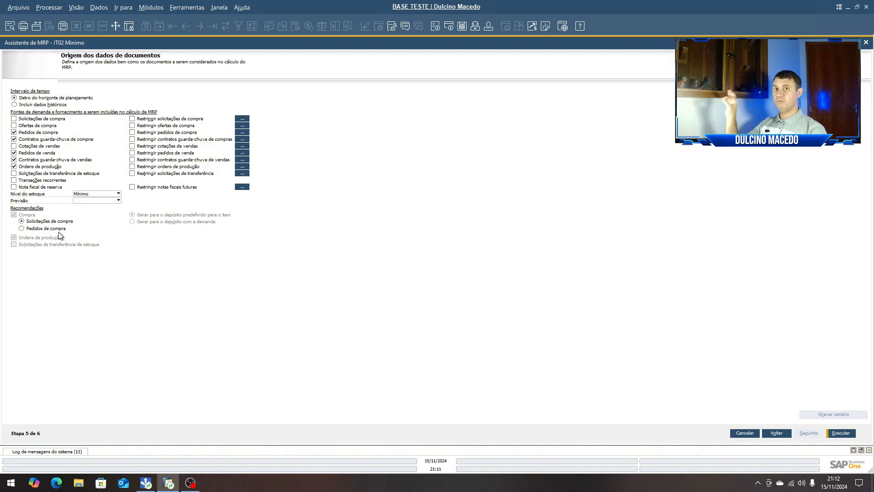
click(866, 43)
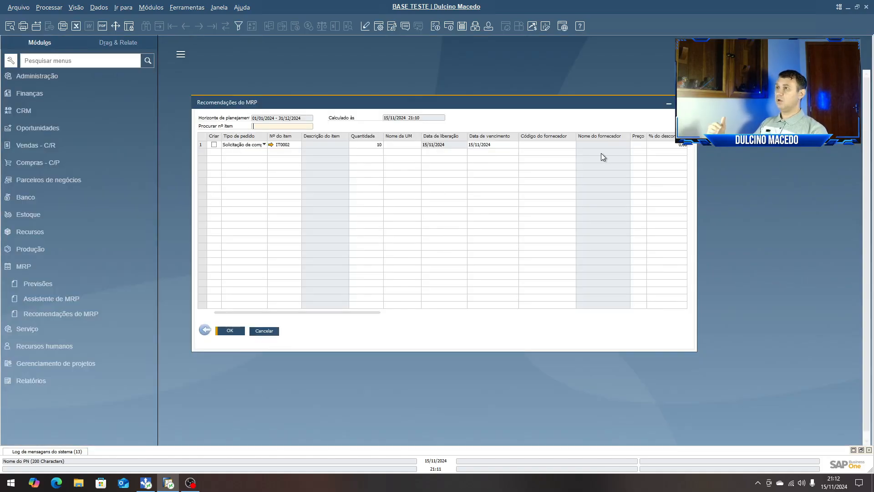
- Mark the IT0002 recommendation for creation and assign supplier Fornecedor Filial 1 without updating the line price
click(214, 144)
click(560, 144)
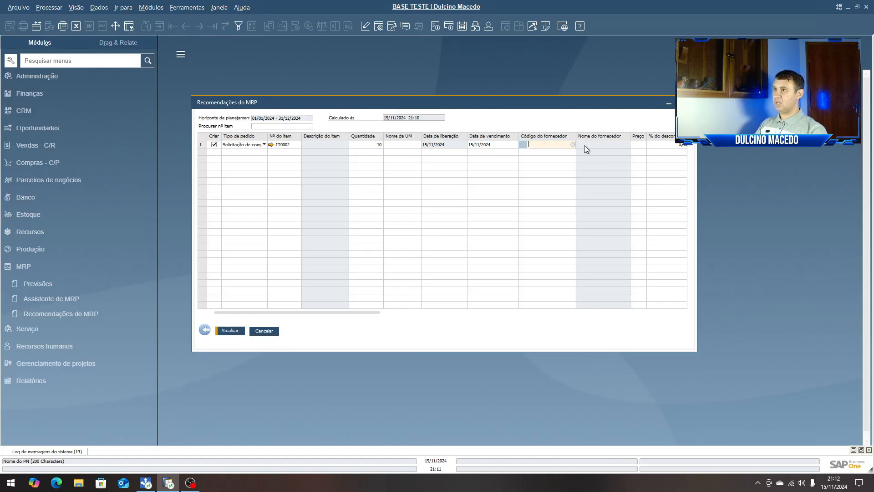
click(572, 145)
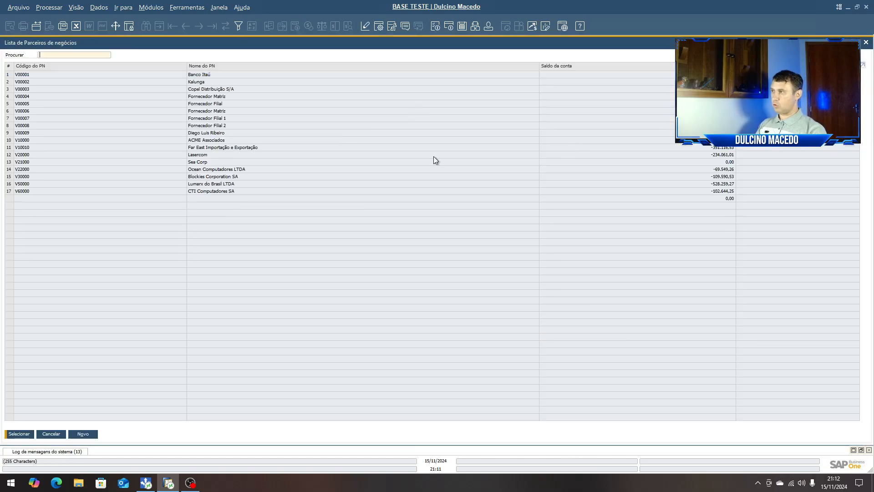
double_click(214, 119)
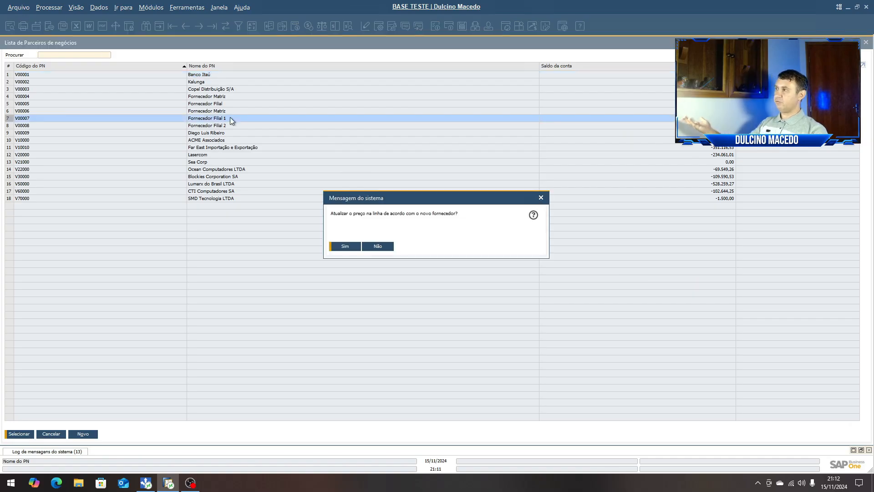
click(378, 247)
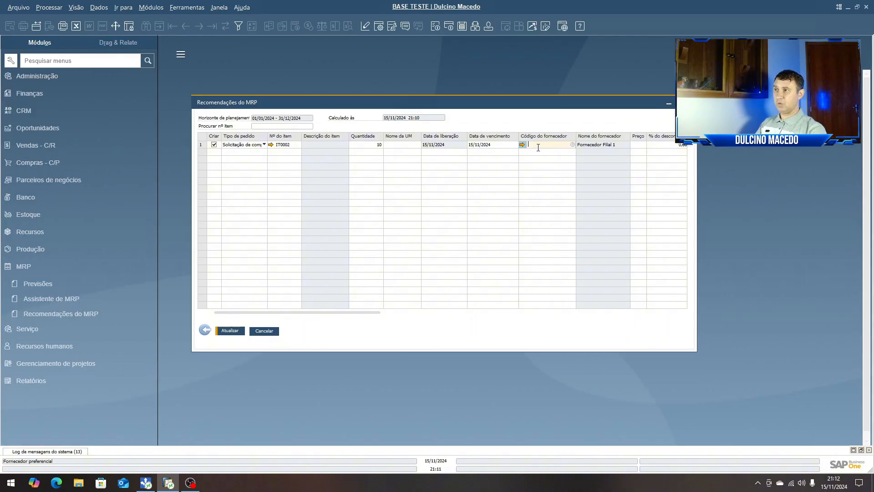
- Clear the supplier from the IT0002 line and generate its purchase request
key(Tab)
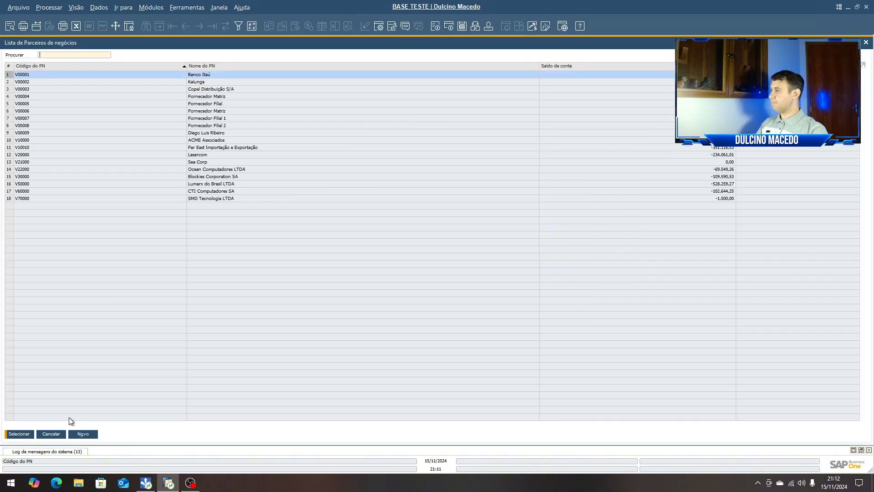
click(56, 437)
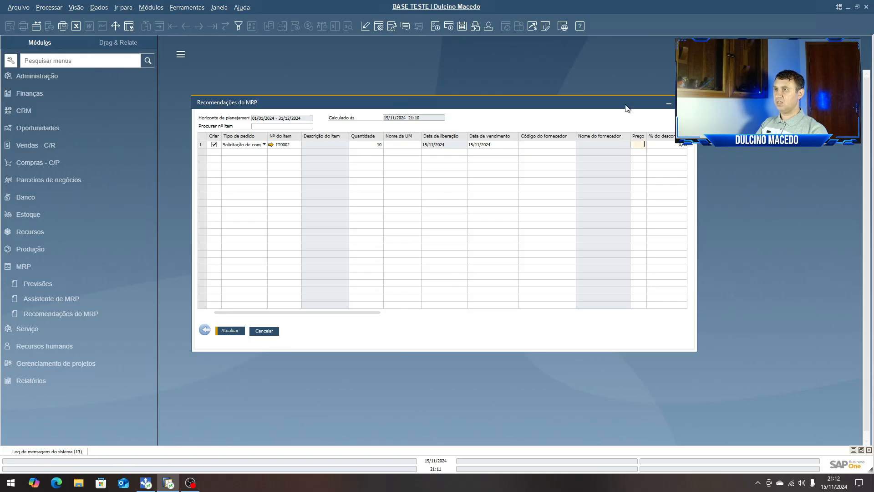
click(230, 331)
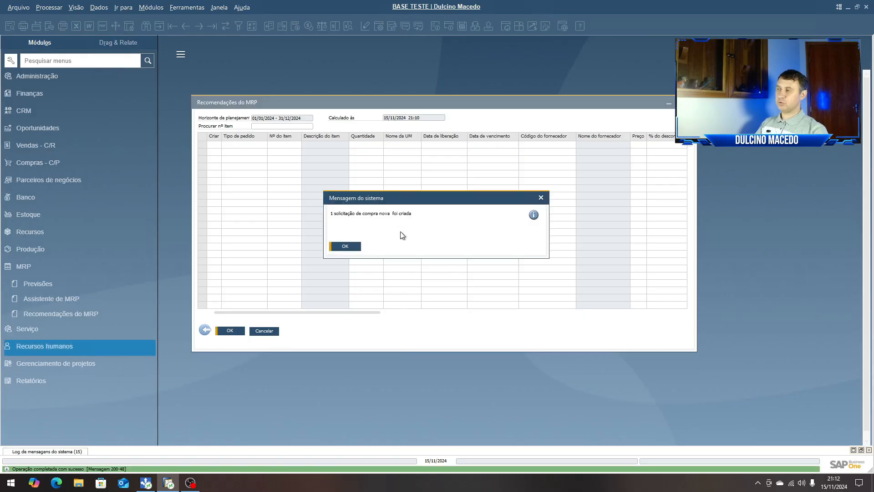
click(345, 246)
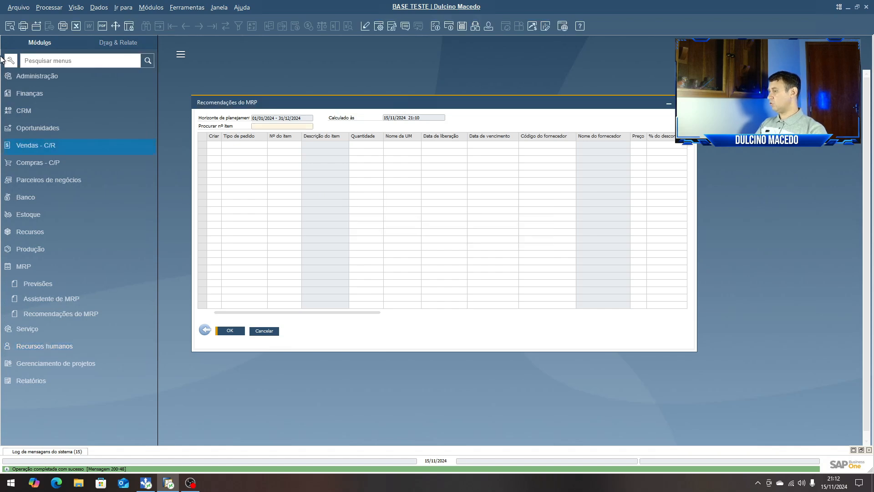
- Find the purchase request generated for IT0002 and examine its supplier, quantity and price fields
text(SOL)
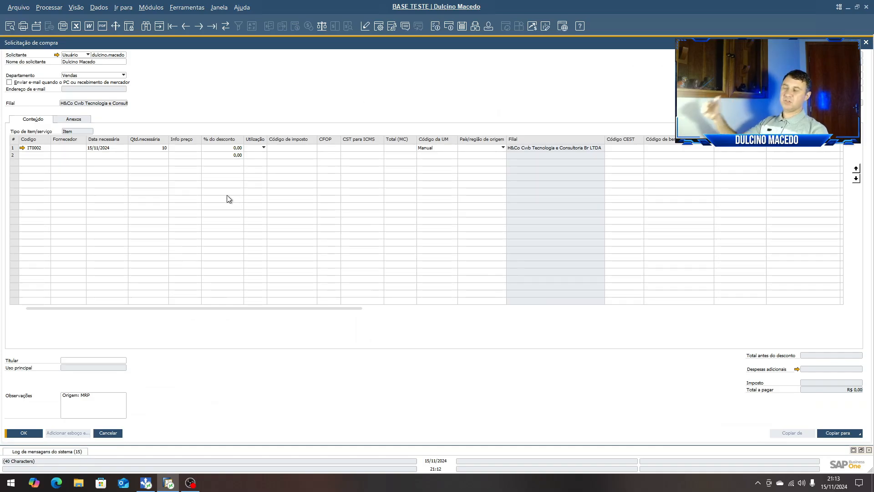
click(67, 148)
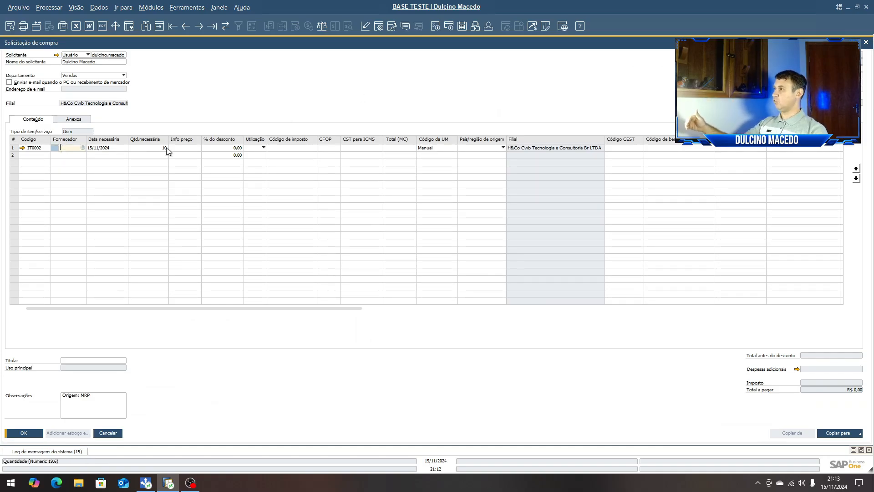
click(191, 149)
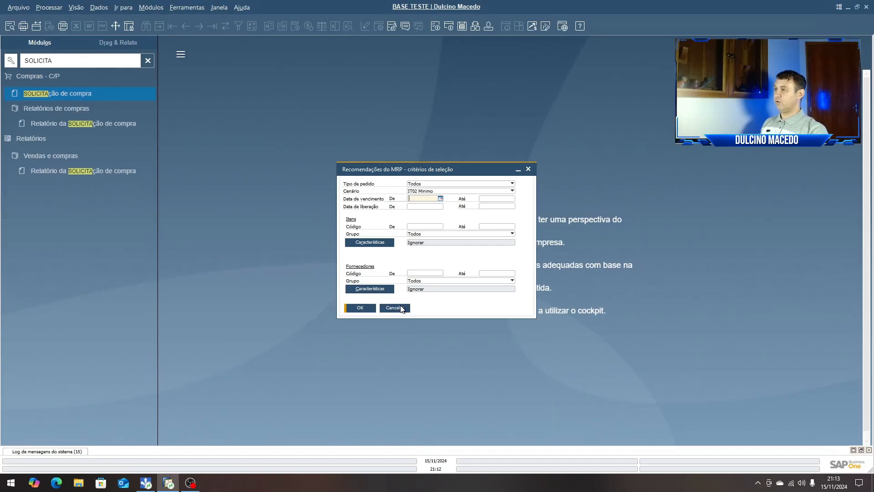
- Dismiss the MRP recommendation criteria and start a new sales order for customer Cenário Adiantamento 01
key(Escape)
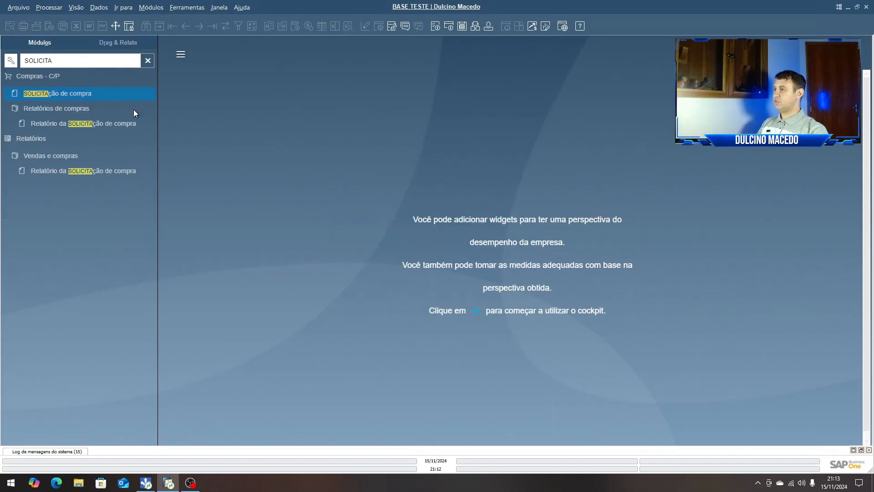
click(148, 61)
click(65, 63)
text(PEDIDO)
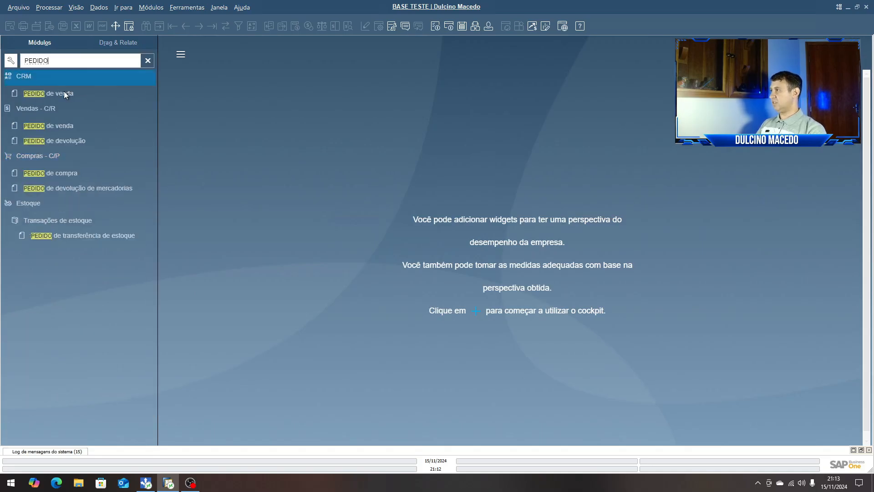
click(64, 91)
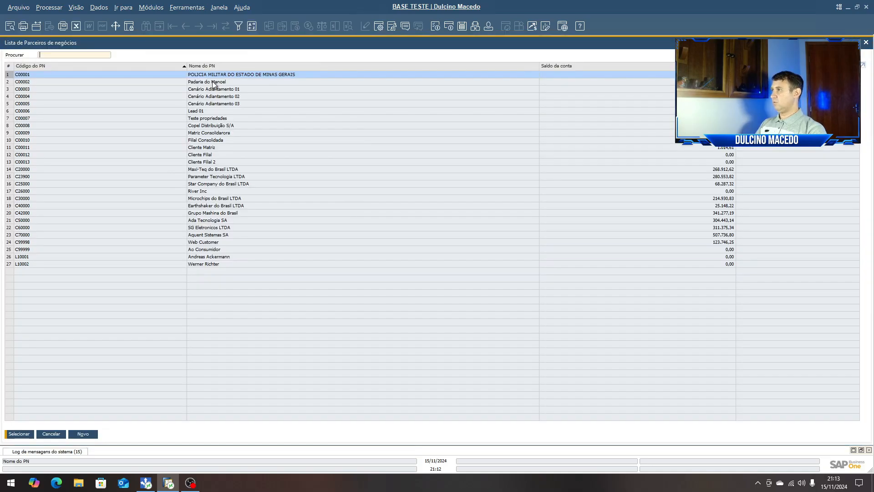
double_click(202, 91)
- Add item IT0003 to the sales order with quantity 150, accept the availability check, set a sales usage, price R$ 15,00 and withholding liability Não
text(IT*)
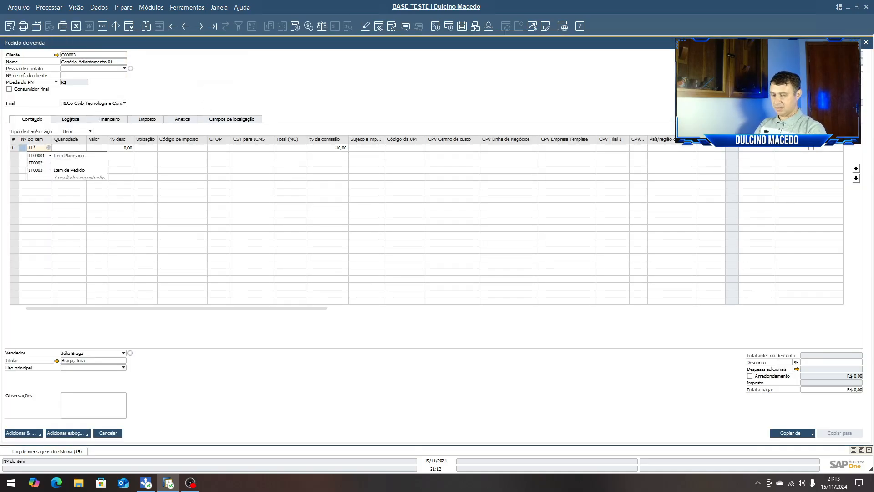
click(78, 170)
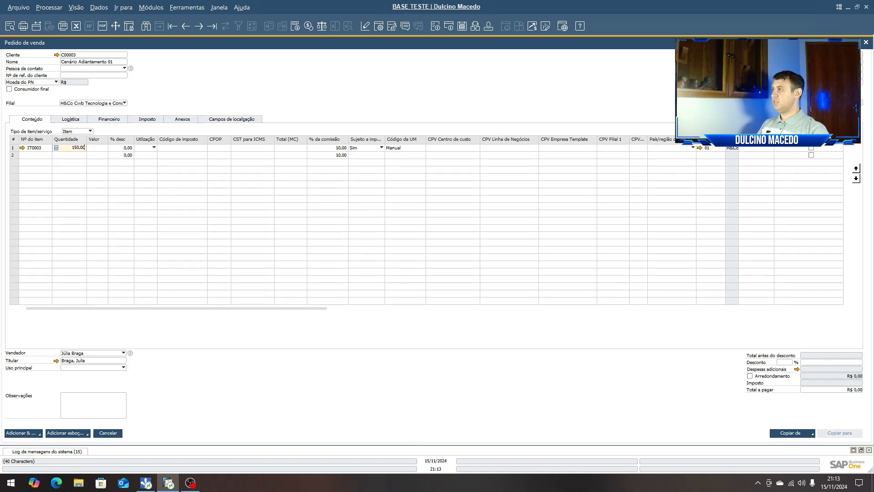
key(Tab)
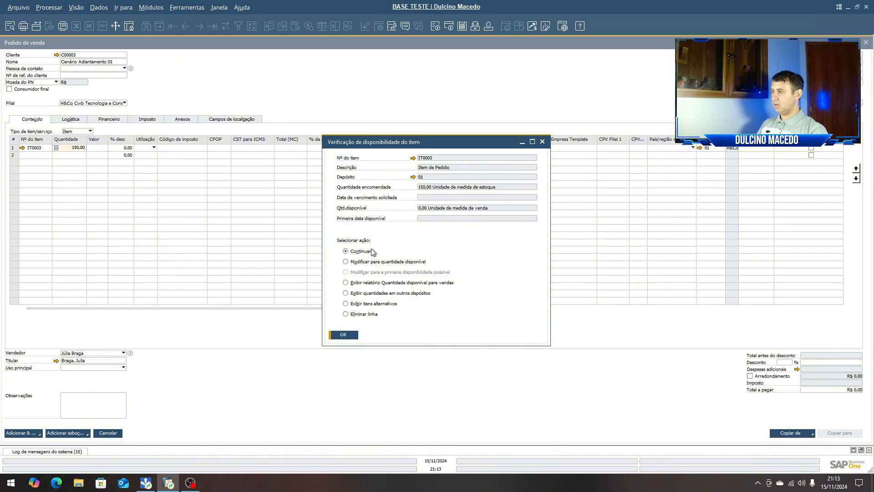
click(343, 334)
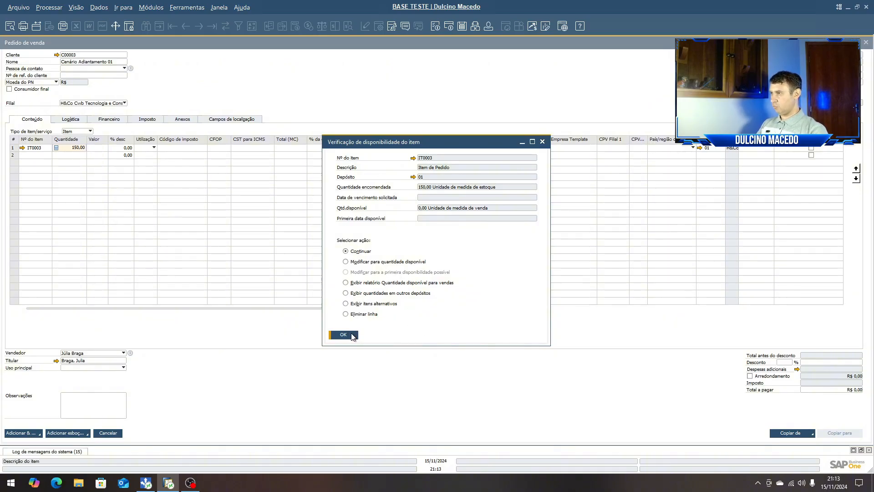
click(151, 148)
click(163, 244)
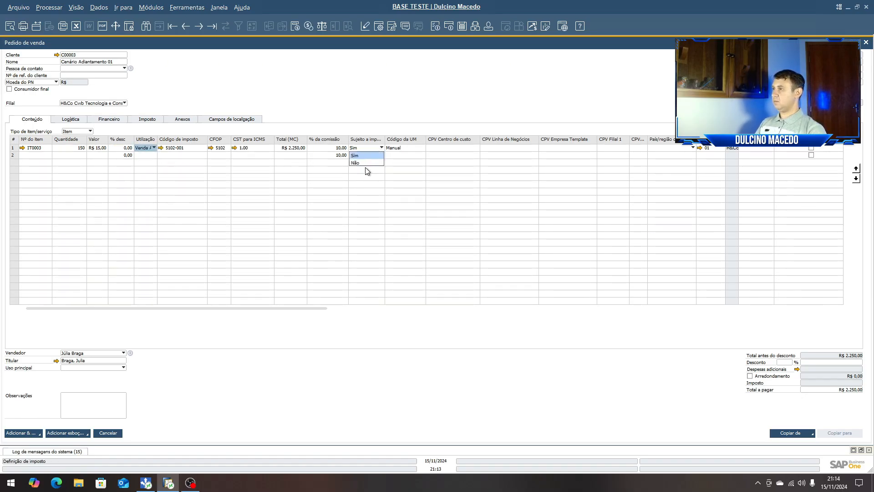
click(360, 162)
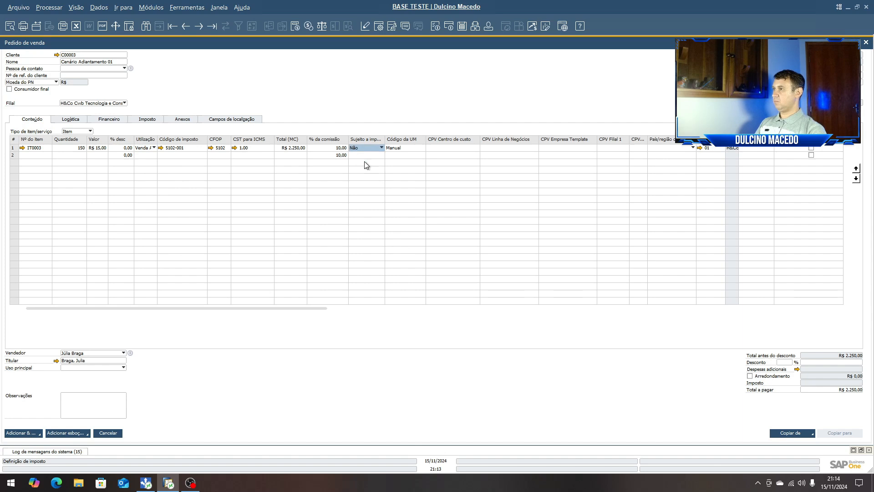
- Fill in the sales order's delivery date, apply it to the existing line, and add the order
click(20, 436)
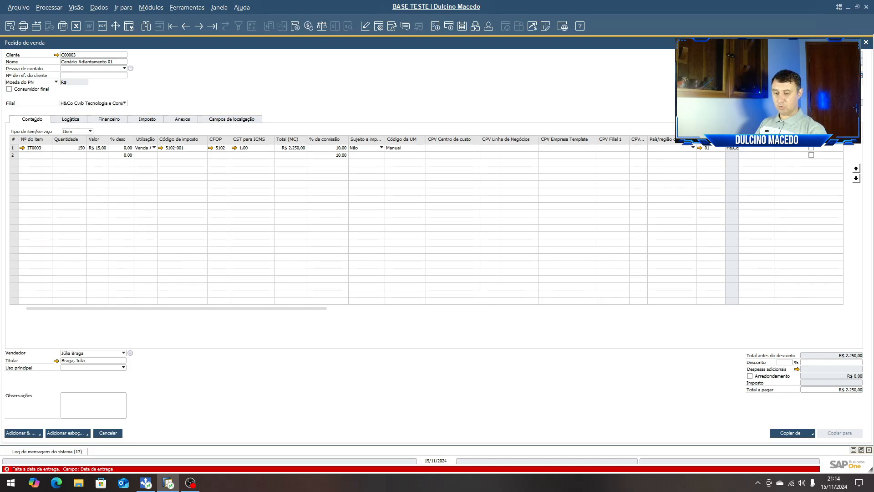
key(Tab)
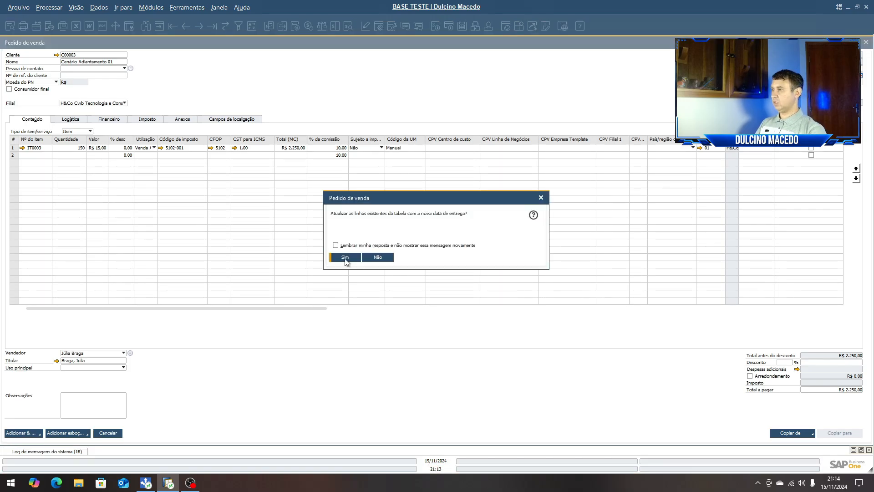
click(345, 257)
click(346, 248)
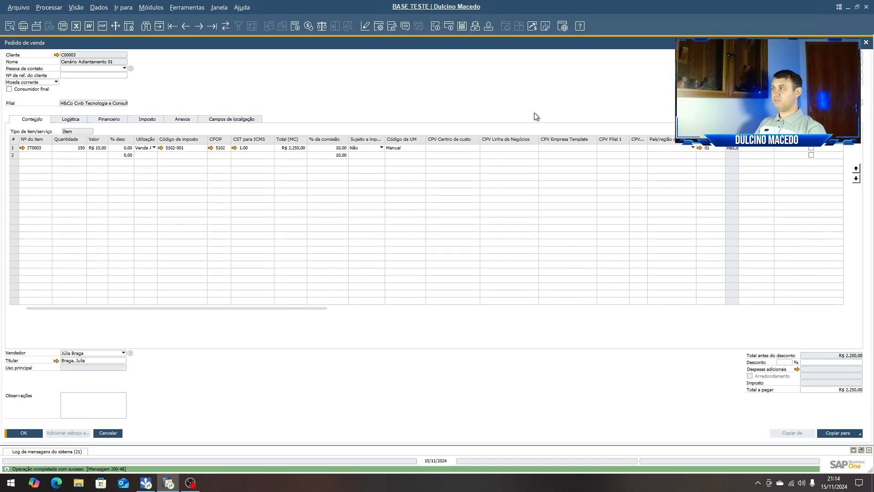
- Open the IT0003 item master from the order, examine the committed and available stock in warehouse 01, and close it
click(23, 148)
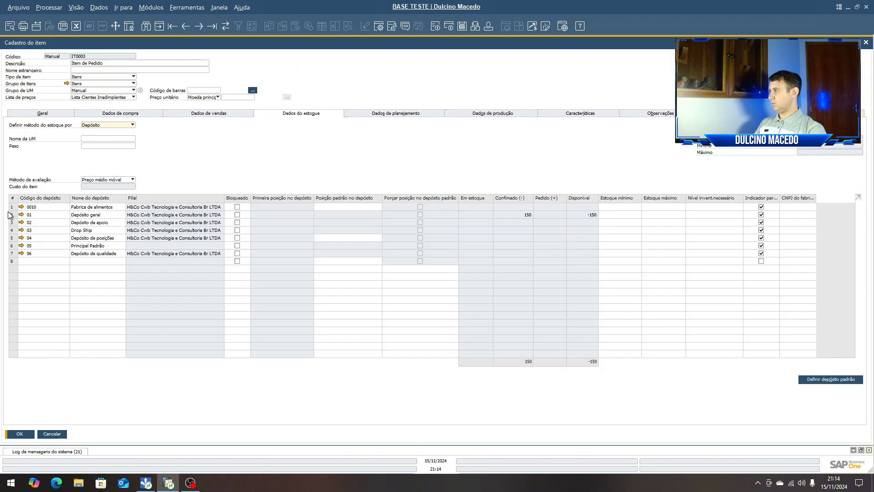
click(10, 215)
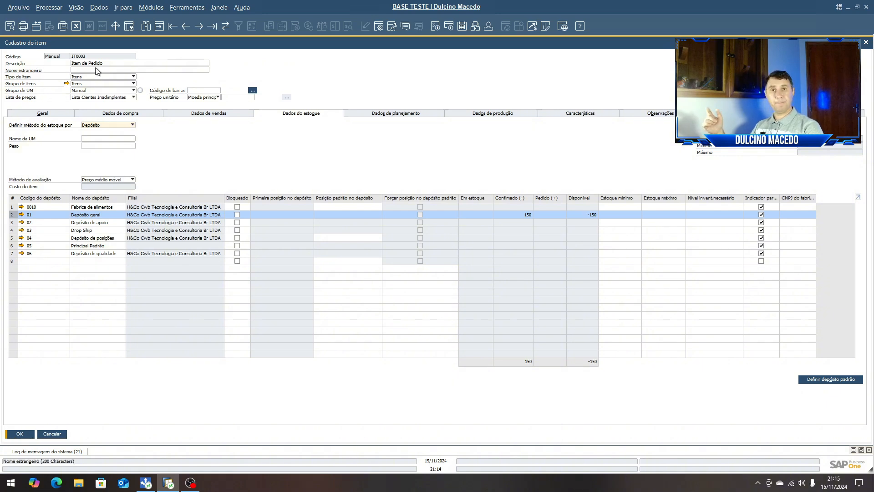
click(60, 434)
- Run MRP scenario IT03PV for 01/01/2024 to 31/12/2024 with sales orders as a demand source and purchase requests as the recommendation
click(148, 61)
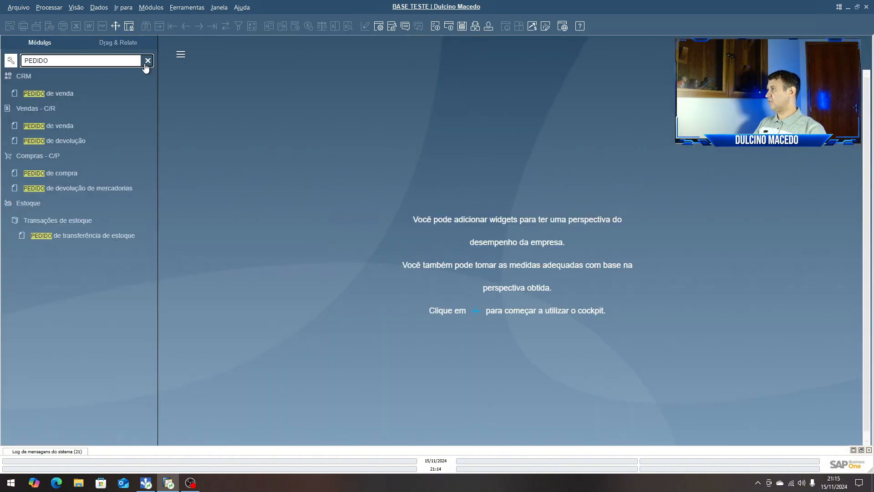
click(32, 265)
click(51, 304)
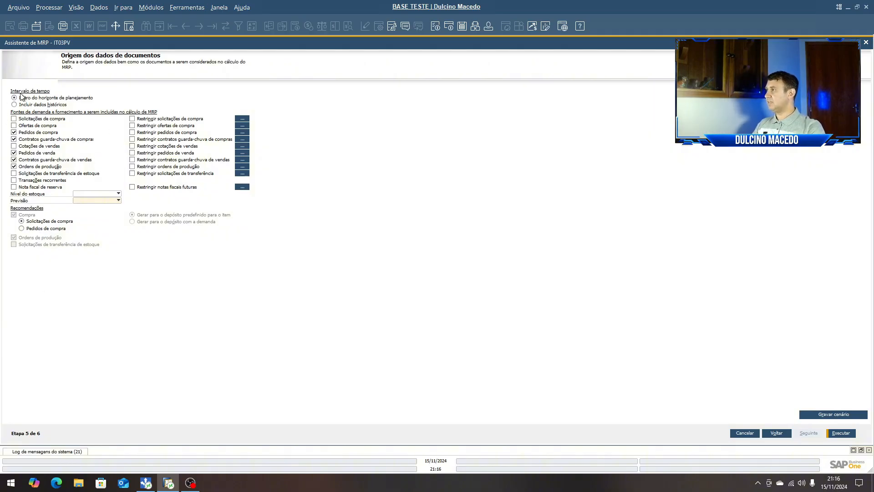
click(22, 229)
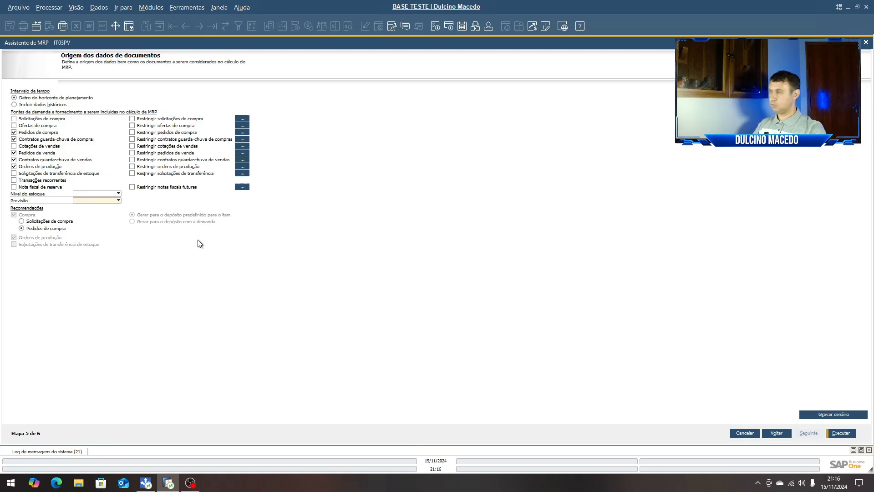
click(28, 223)
click(846, 433)
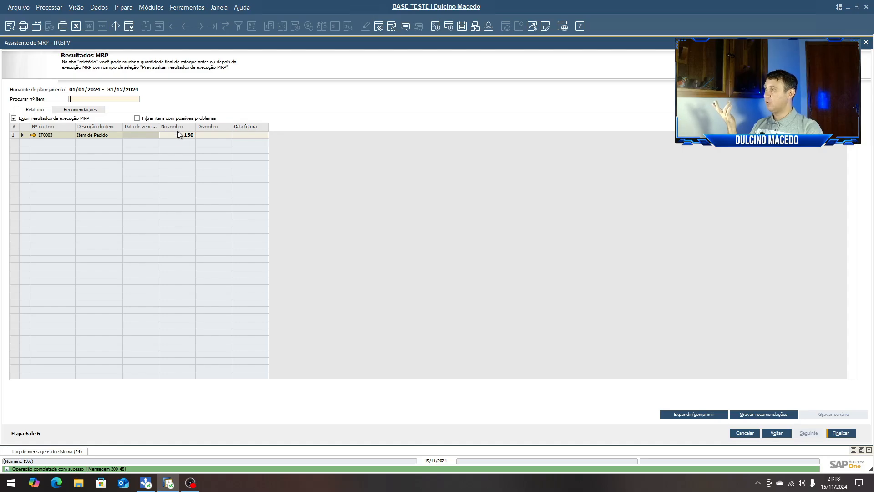
- Review the purchase recommendation for IT0003, then finish the MRP wizard and save the recommendations
click(86, 112)
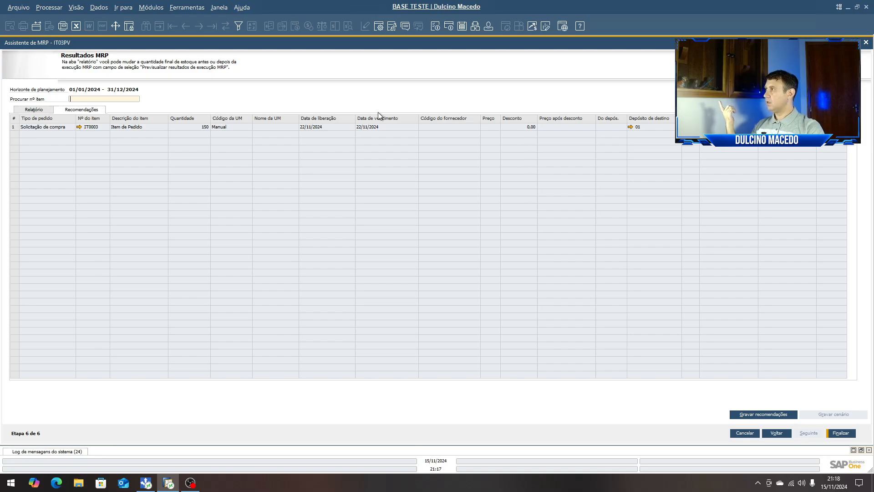
click(841, 433)
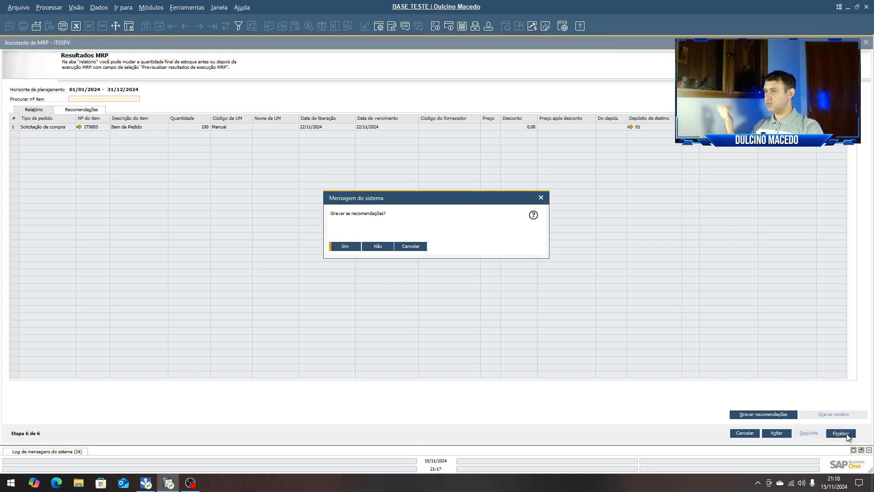
click(348, 248)
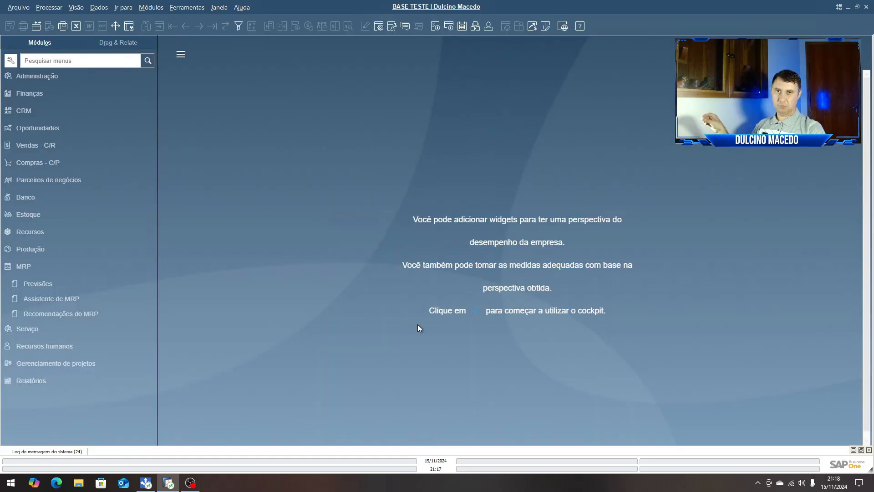
- Display the MRP recommendations for scenario IT03PV in a maximized window
click(62, 315)
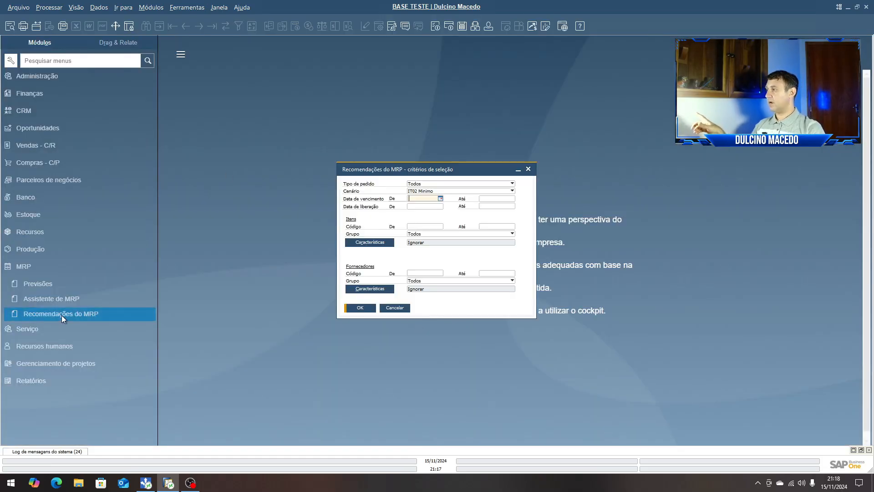
click(469, 191)
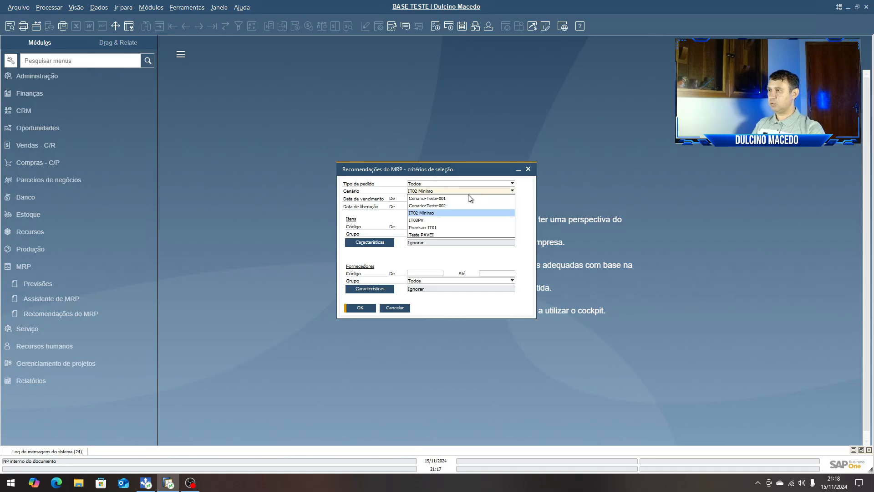
click(423, 220)
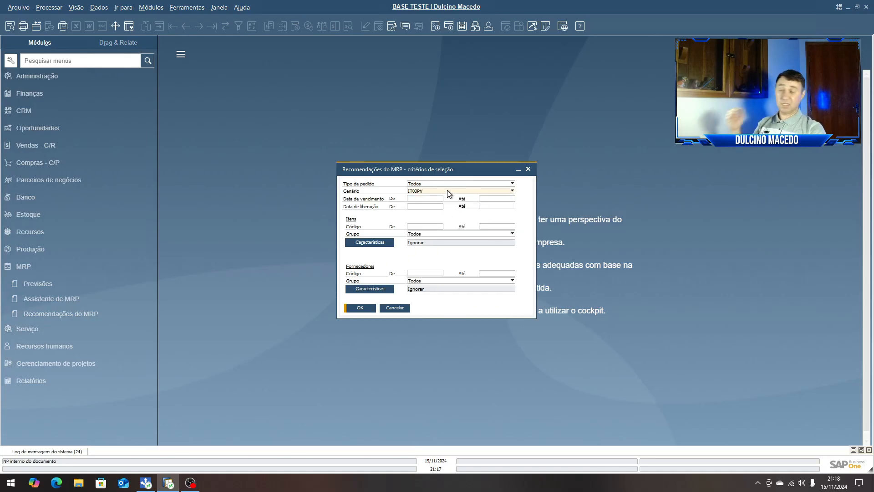
click(358, 309)
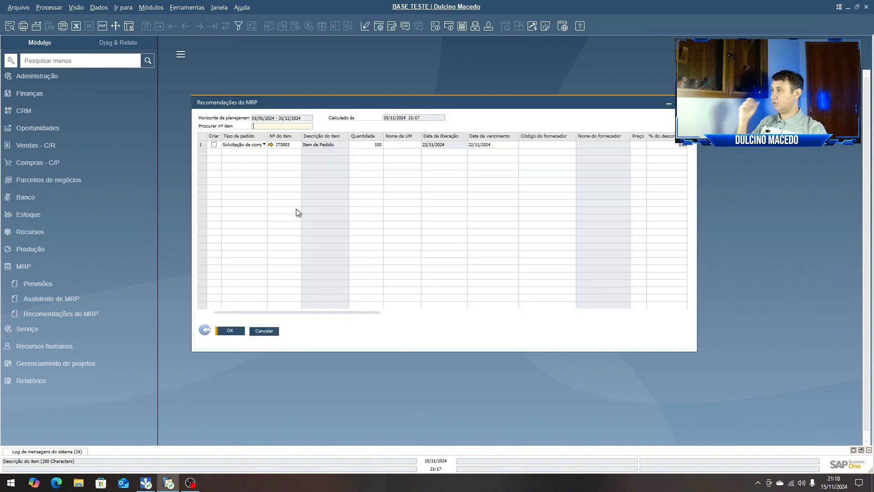
double_click(601, 104)
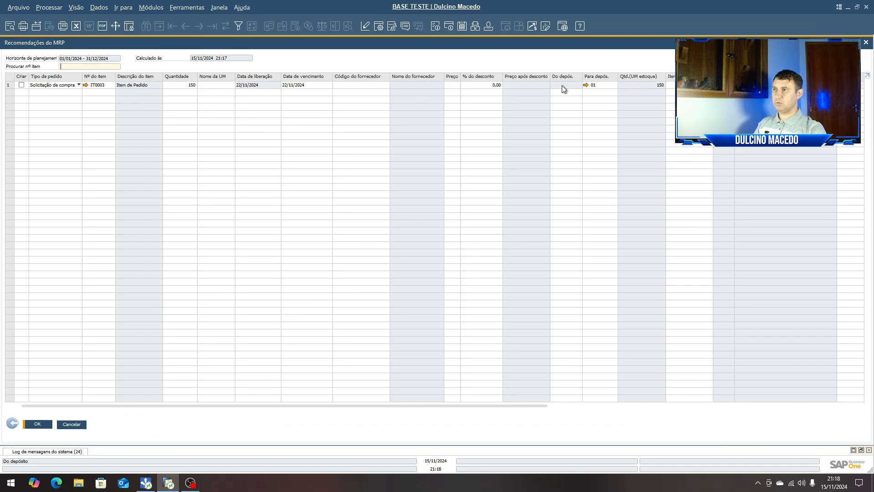
- Mark the IT0003 recommendation for creation and generate its purchase request
click(21, 85)
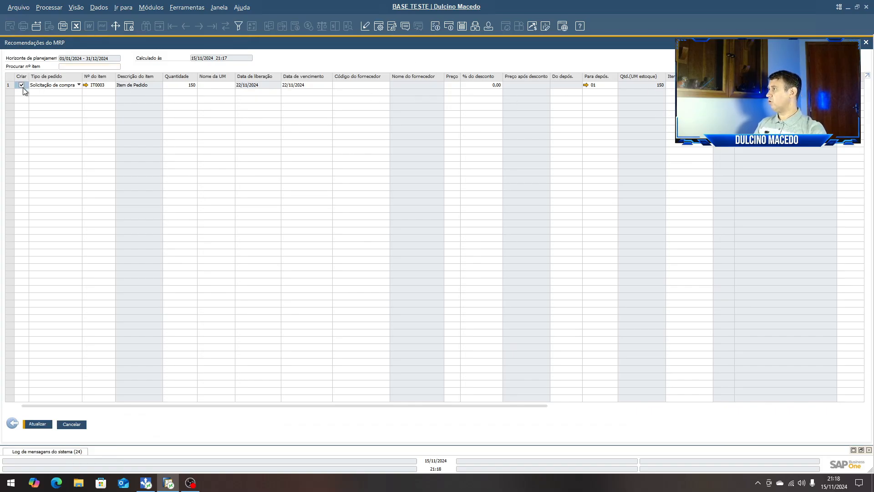
click(36, 426)
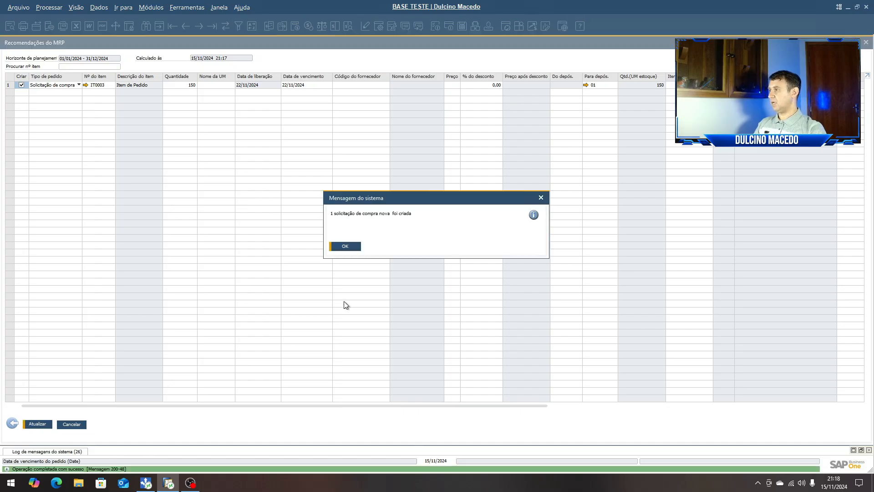
click(346, 246)
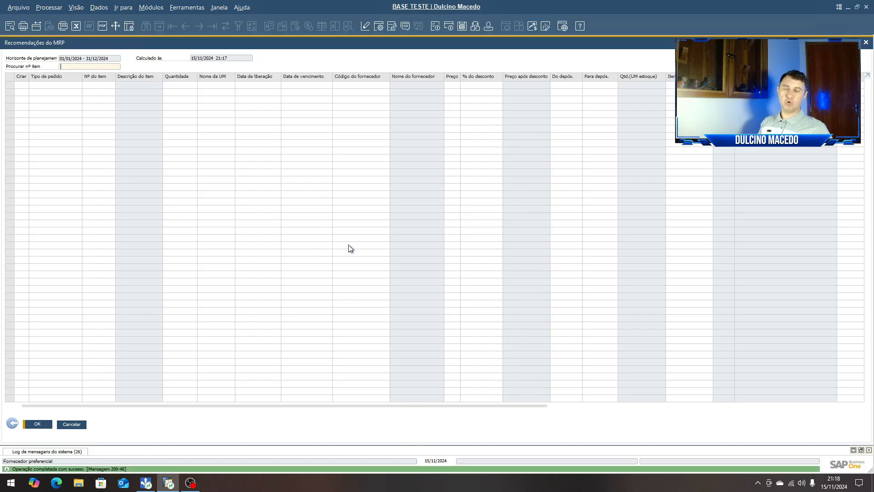